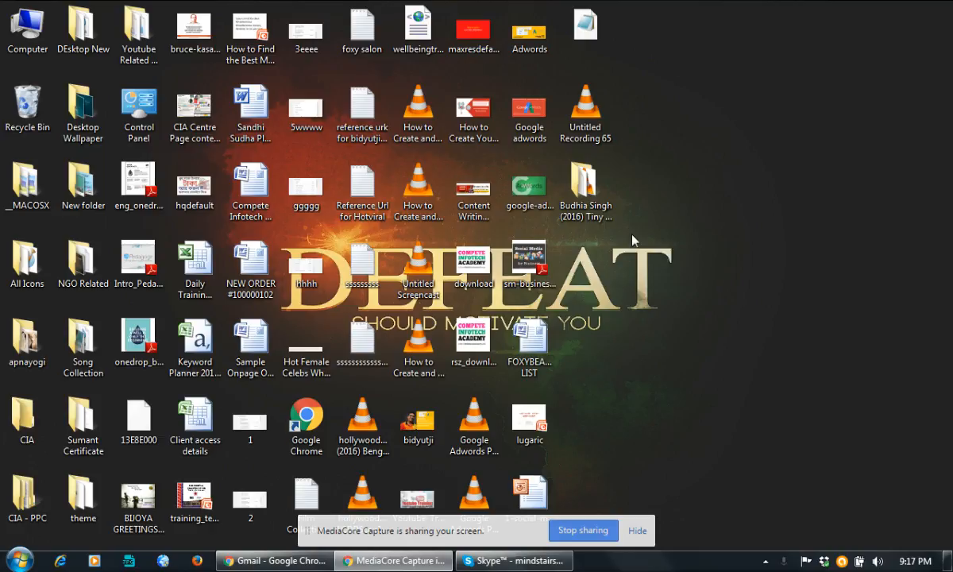
Create a new blank Word document on the desktop.
right_click(665, 183)
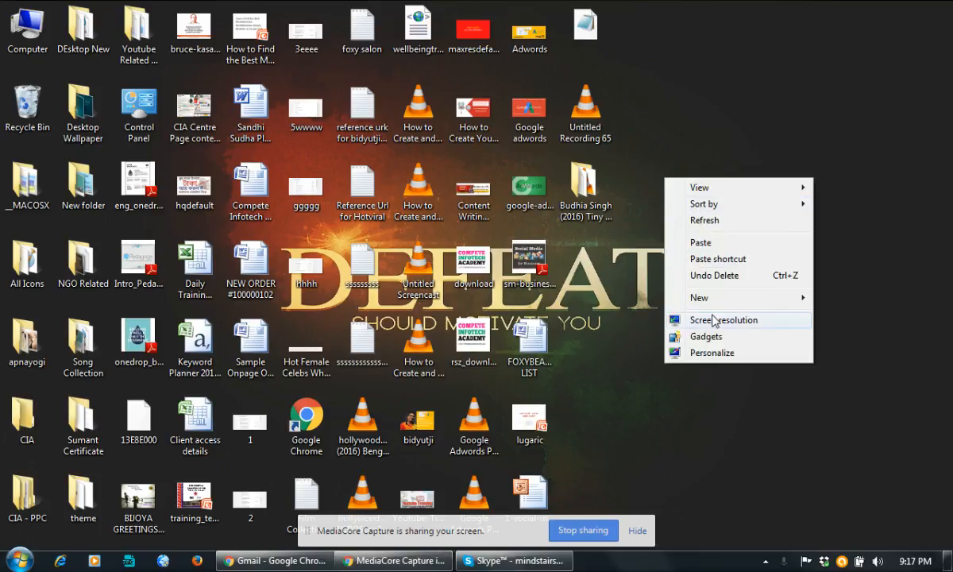
mouse_move(716, 305)
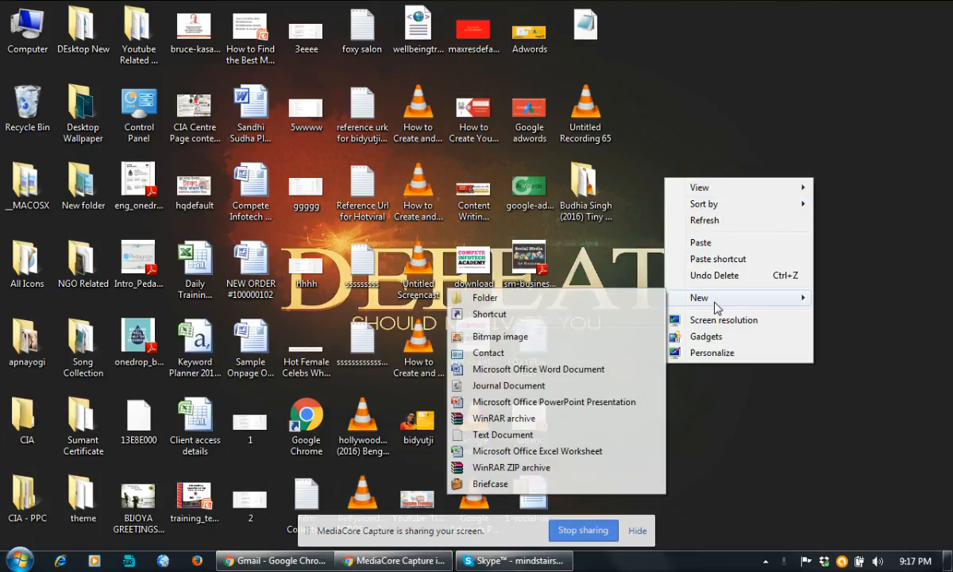
click(527, 371)
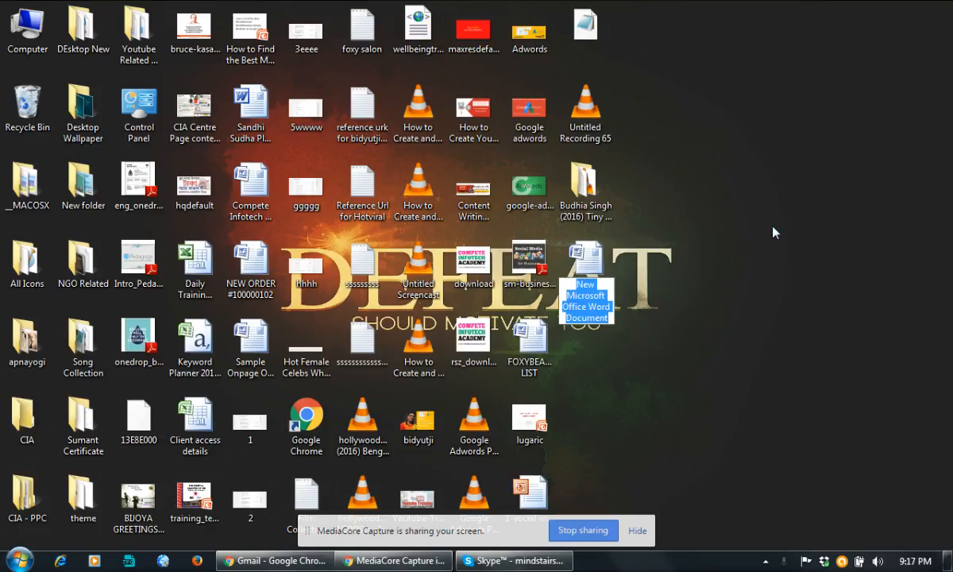
Name the file 'Offpage or Link Building Documentation' and open it in Word.
text(Offpage)
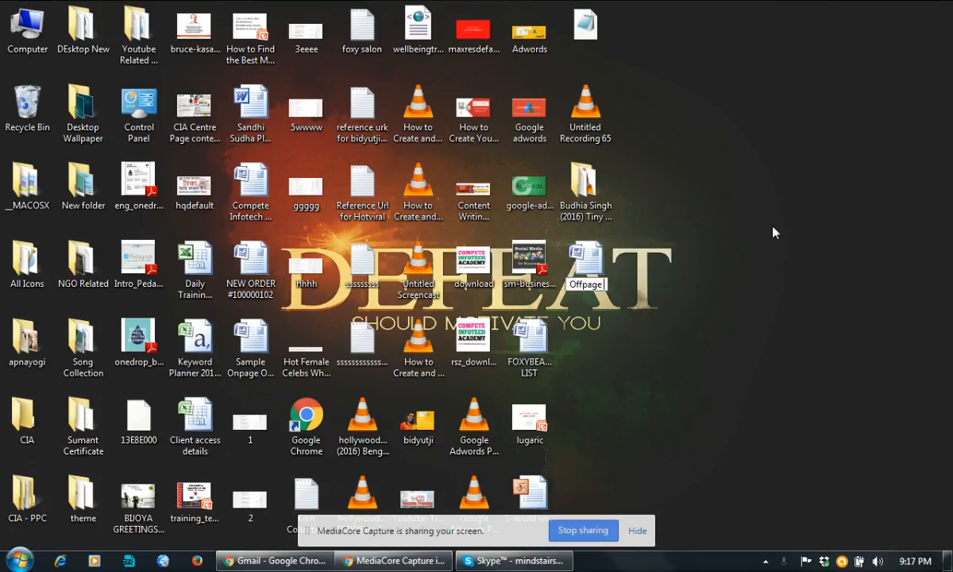
text( Documentatio)
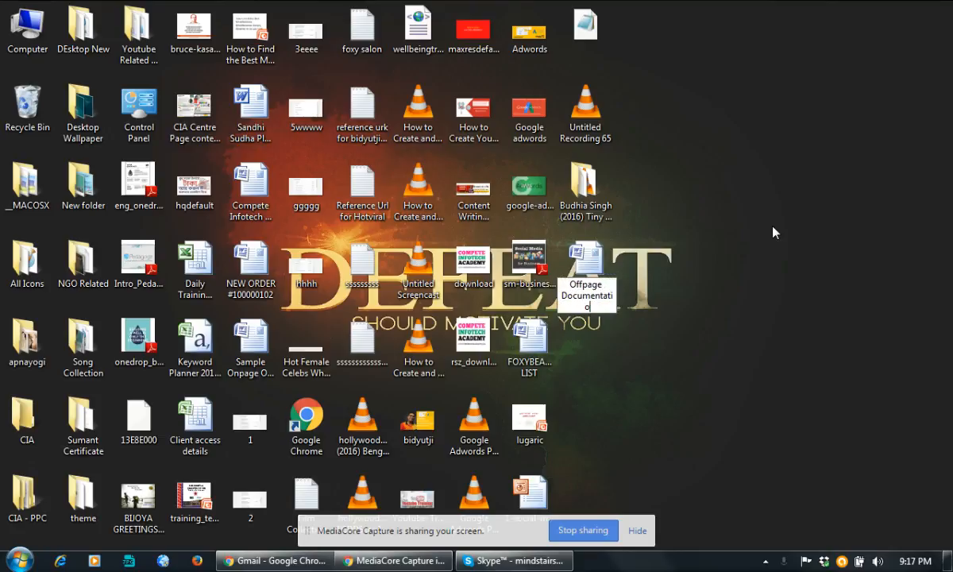
key(BackSpace)
key(BackSpace)
key(BackSpace)
key(BackSpace)
key(BackSpace)
key(BackSpace)
key(BackSpace)
key(BackSpace)
key(BackSpace)
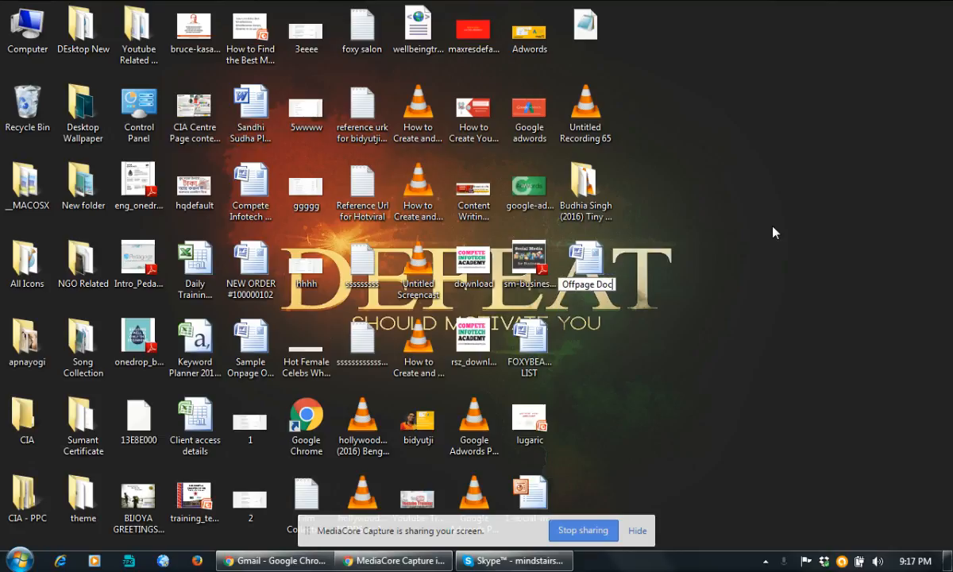
key(BackSpace)
key(BackSpace)
key(BackSpace)
key(BackSpace)
text(or Link Bui)
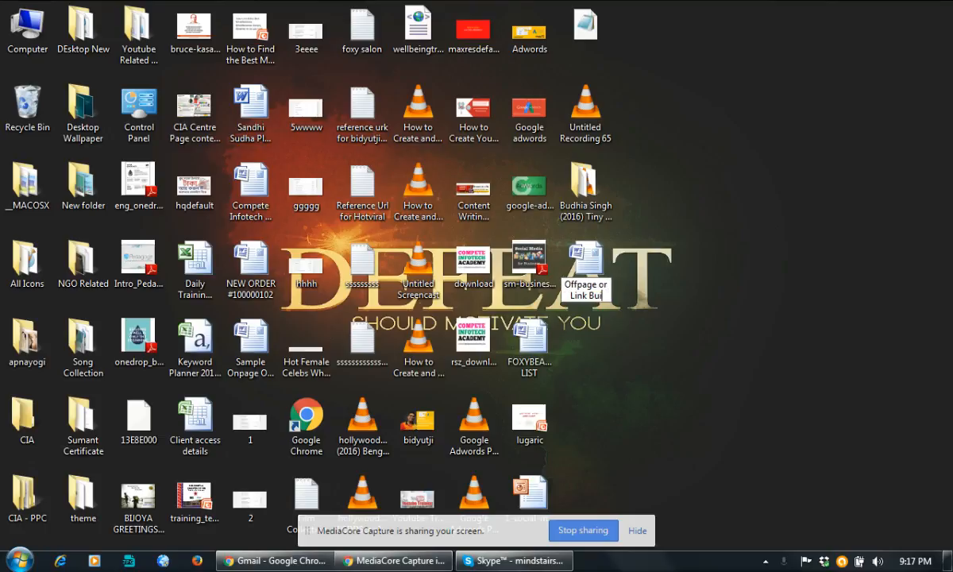
text(lding Documentation)
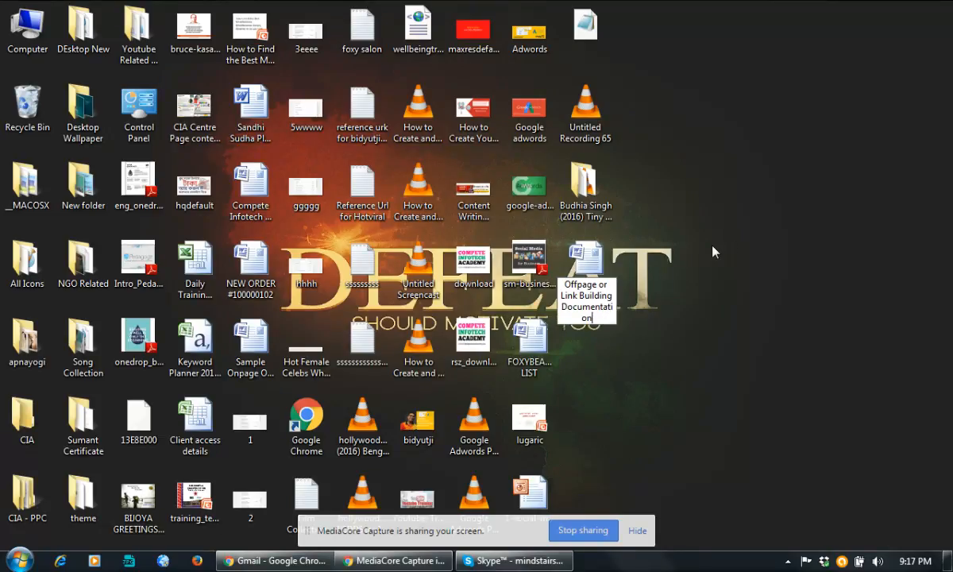
key(Return)
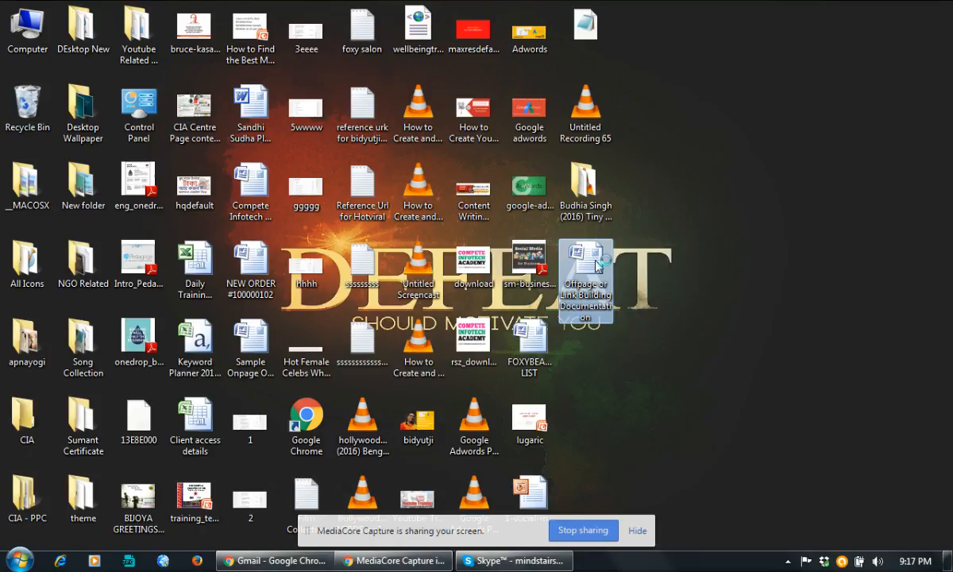
double_click(597, 264)
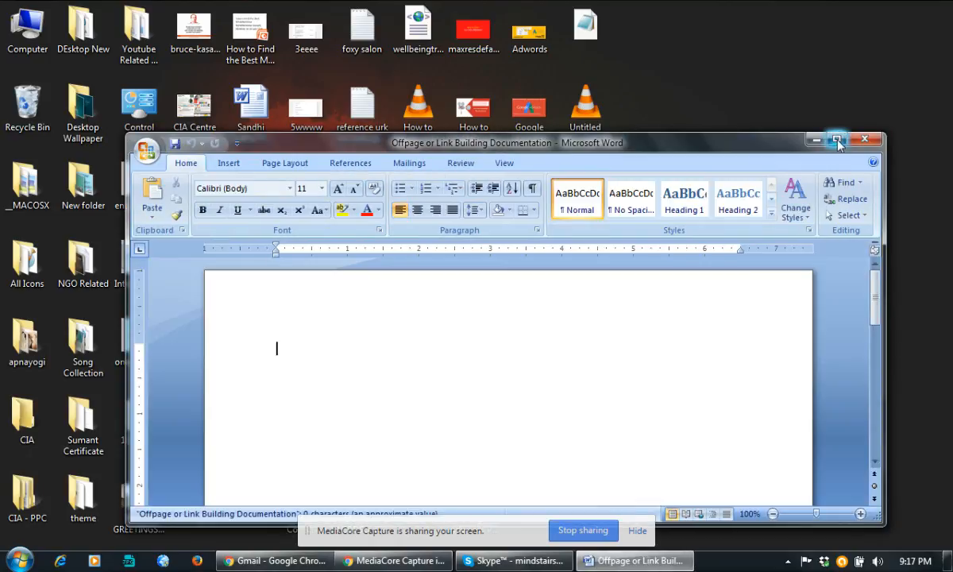
Maximise Word and type 'Link Building Documentation' on the first line.
click(837, 139)
key(Return)
key(Return)
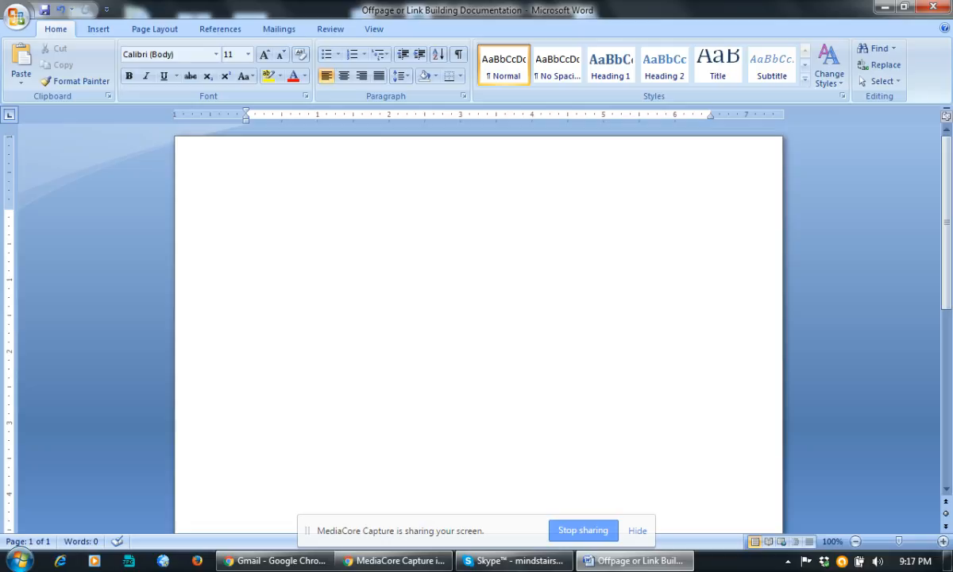
click(418, 191)
text(Link Bu)
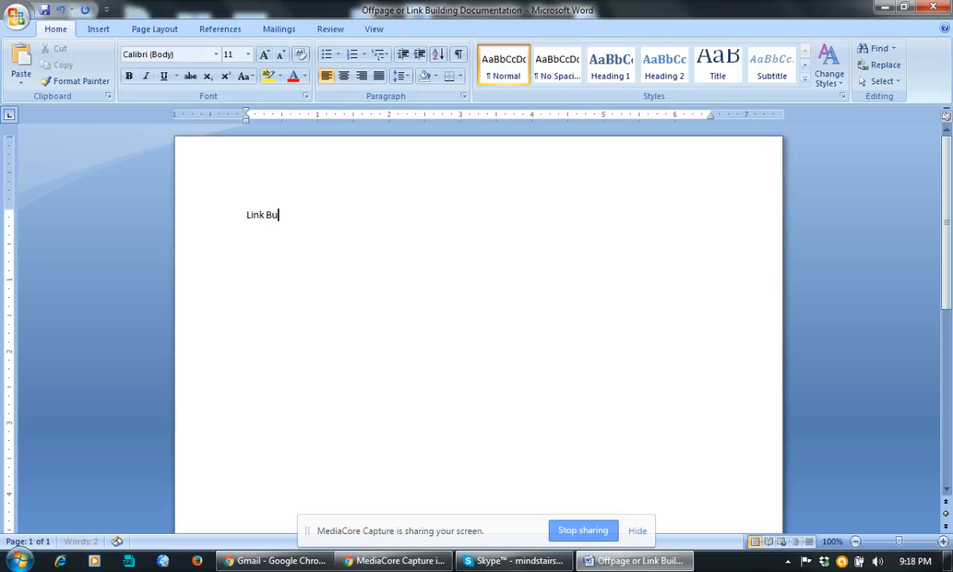
text(ilding Documentati)
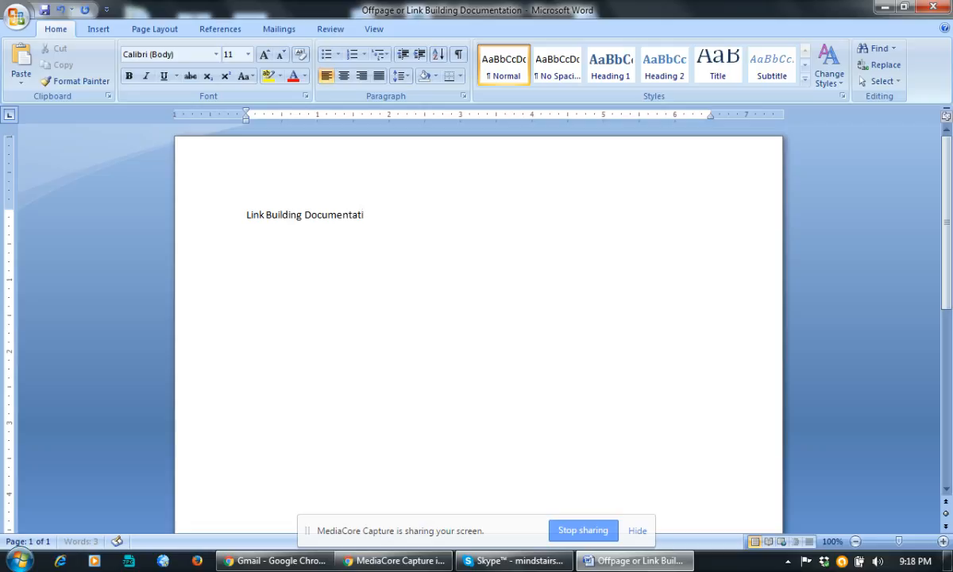
text(on)
Centre the title, enlarge it to 18 pt, and start a new line below.
drag(405, 217, 113, 213)
click(343, 76)
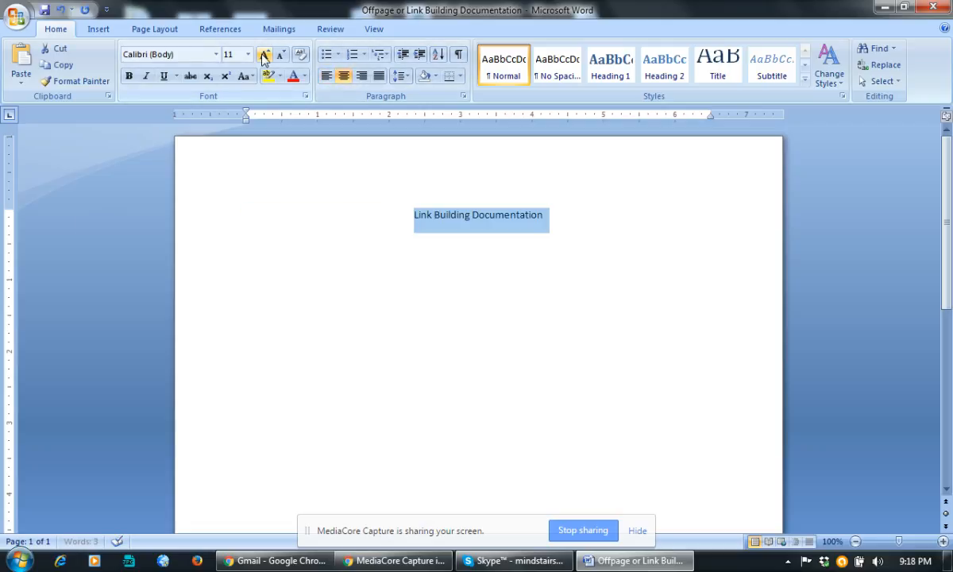
click(264, 56)
click(264, 56)
click(264, 55)
click(264, 56)
click(590, 224)
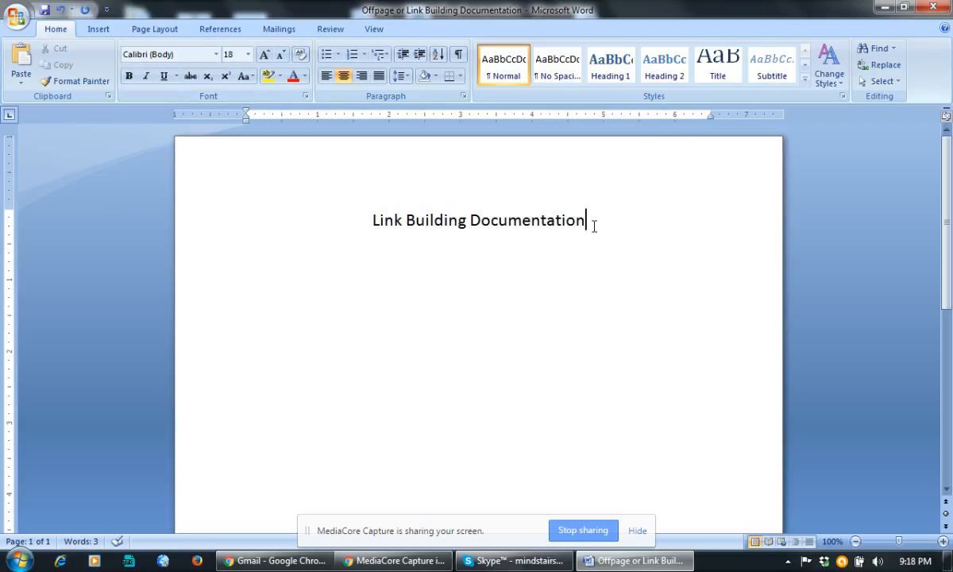
key(Return)
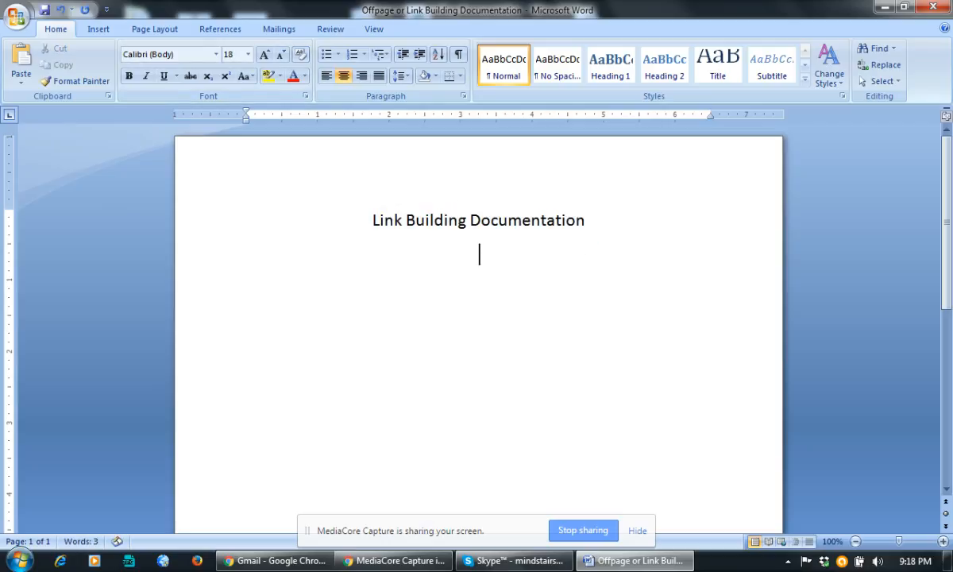
Paste the tastesecret.com web address from the browser as plain text, without the trailing slash.
click(264, 564)
click(239, 14)
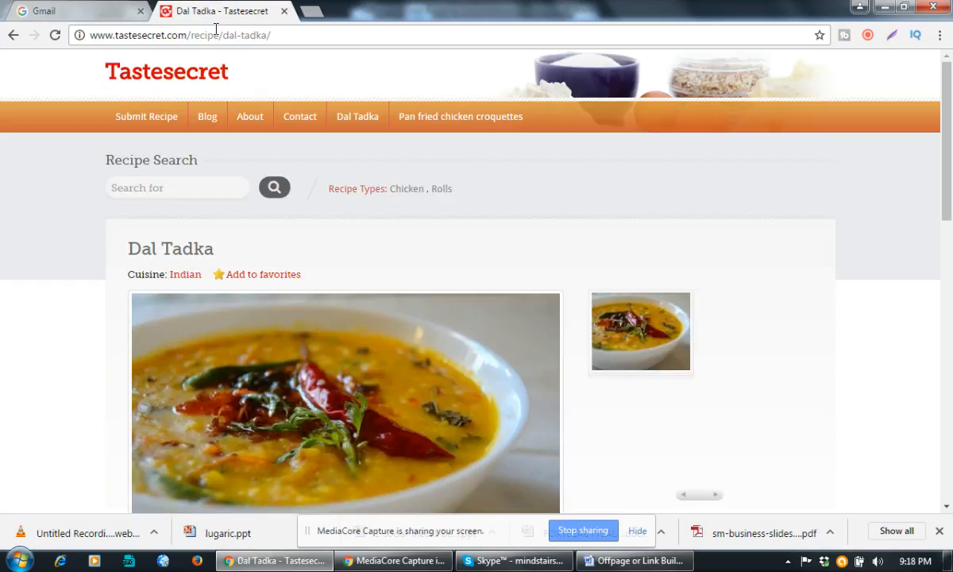
drag(187, 35, 29, 36)
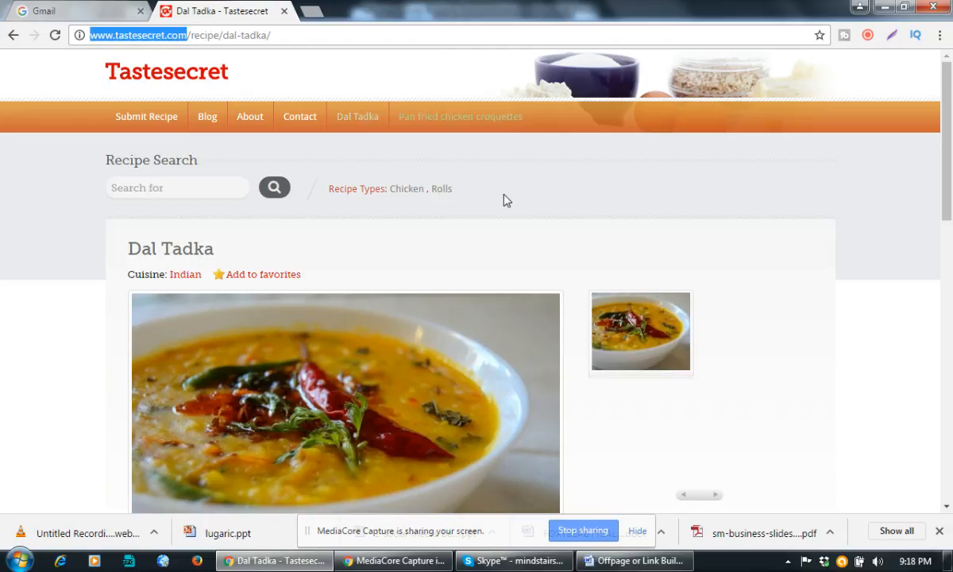
key(ctrl+c)
key(alt+Tab)
key(ctrl+v)
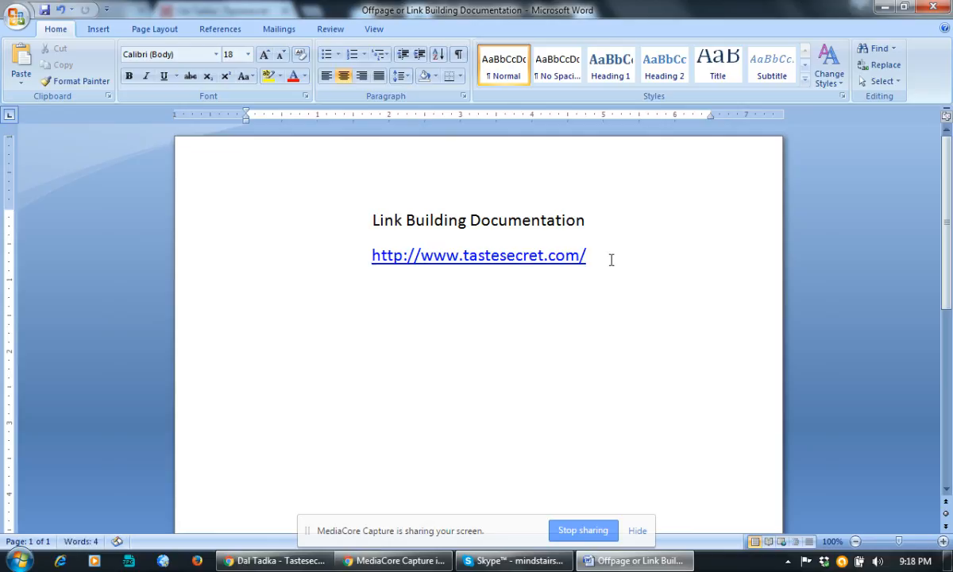
key(ctrl+z)
key(BackSpace)
key(BackSpace)
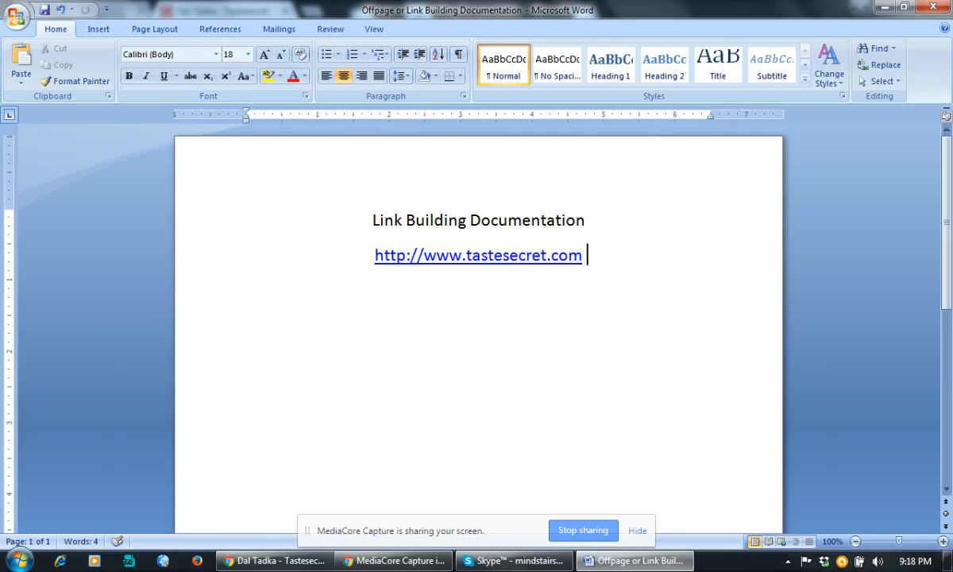
Add a left-aligned 'Targeted Keywords:' label below the address.
key(Return)
key(Return)
drag(334, 312, 374, 453)
click(325, 75)
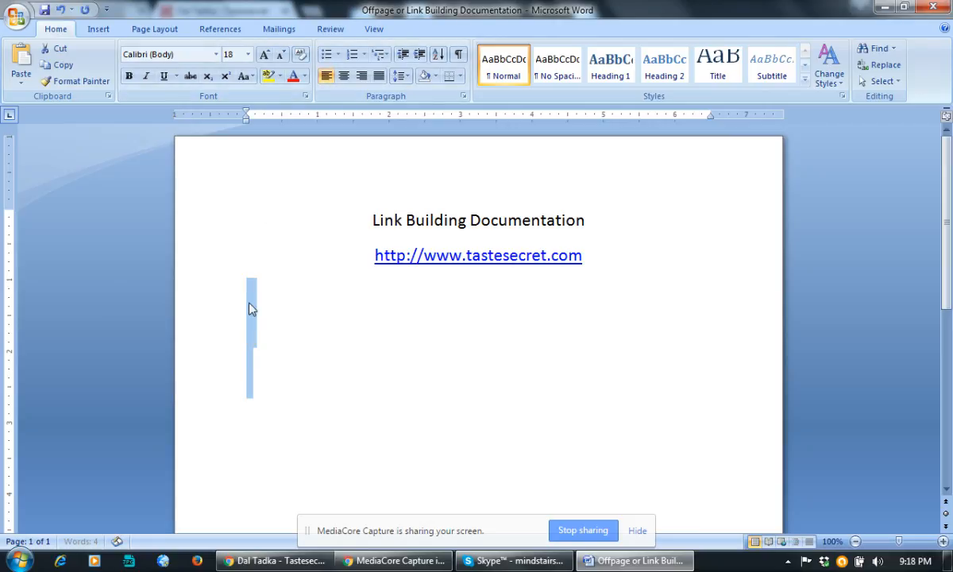
click(319, 300)
text(Target)
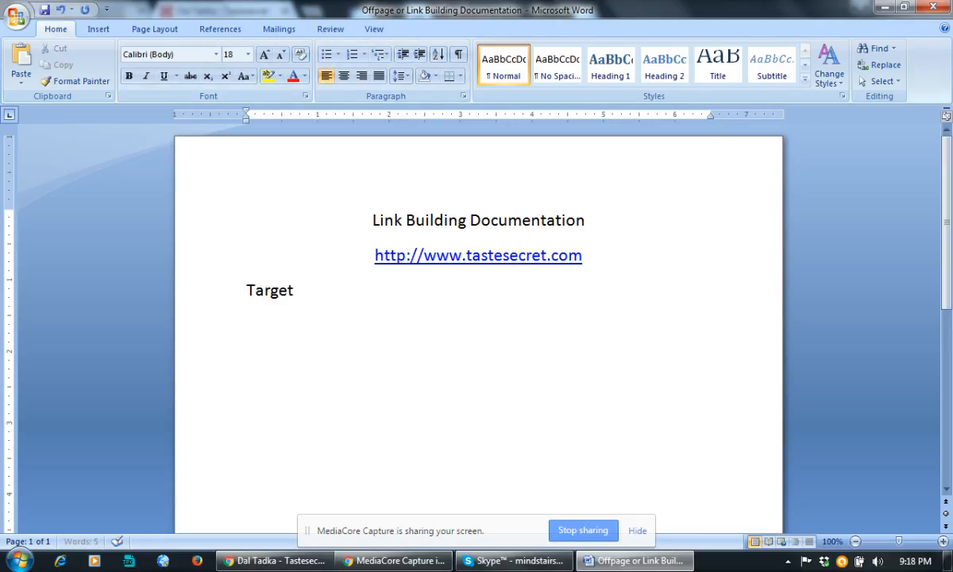
text(ed Keywor)
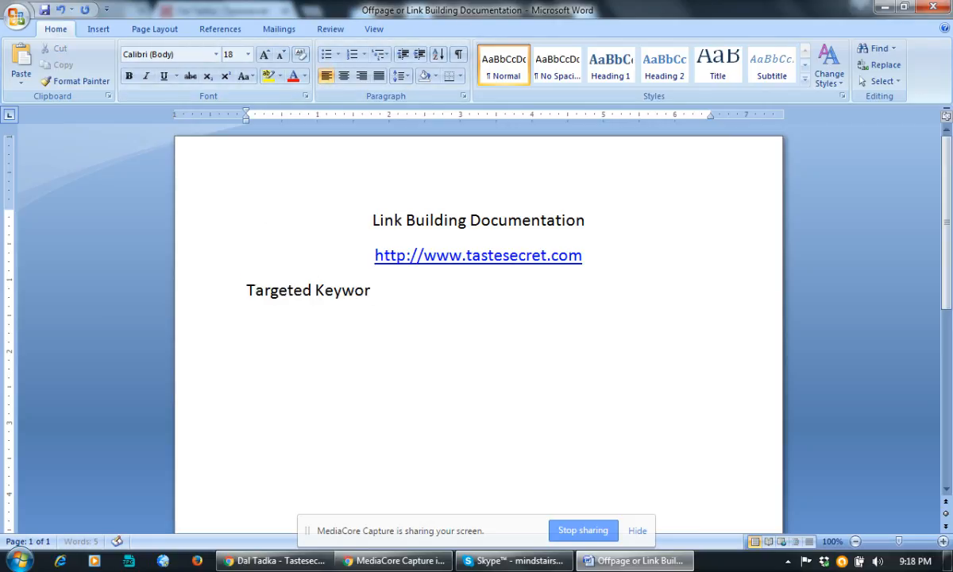
text(ds:)
key(Return)
List 'Recipe Blog' and 'indian recipes' as keywords, leaving the cursor after the last one.
text(Recipe blog)
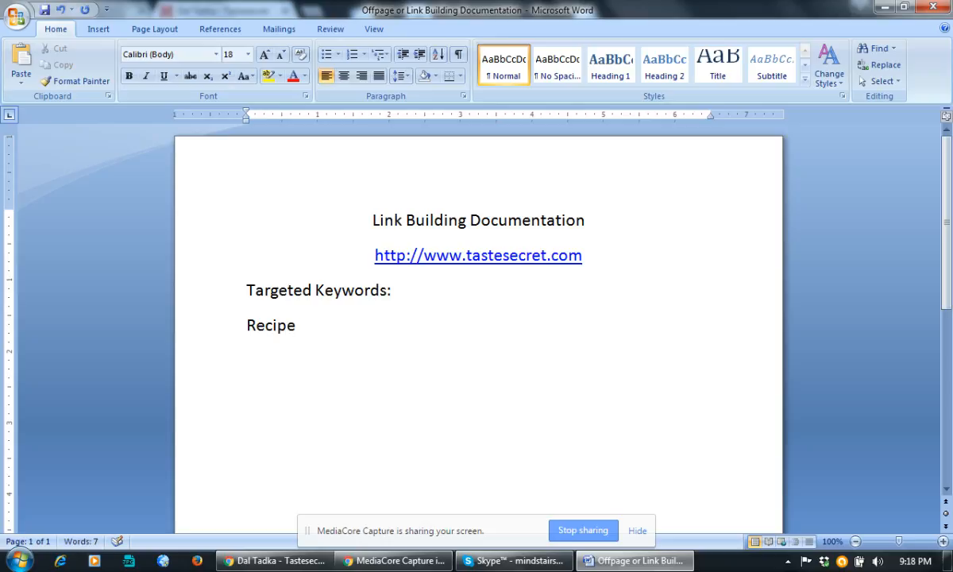
key(Return)
text(indian)
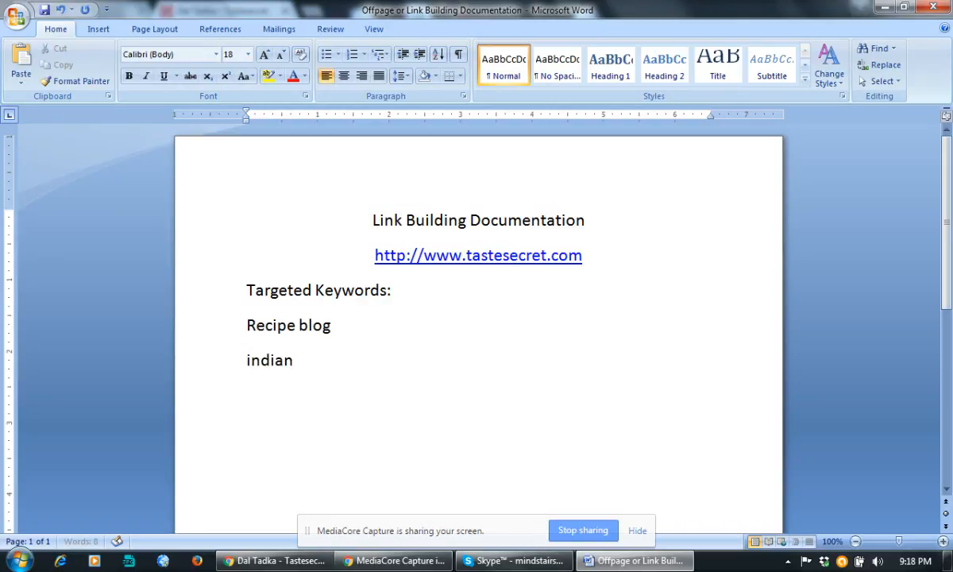
text( recipes)
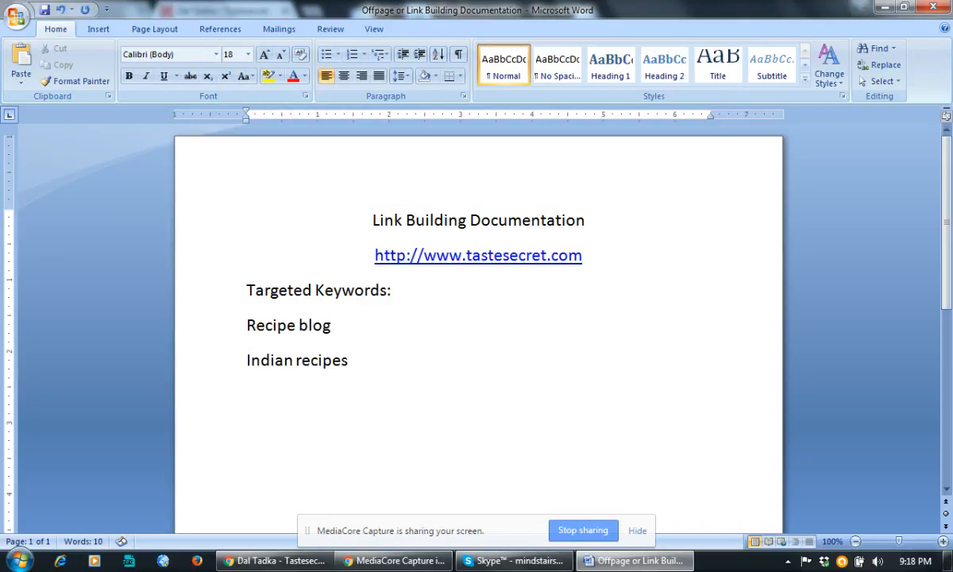
key(Return)
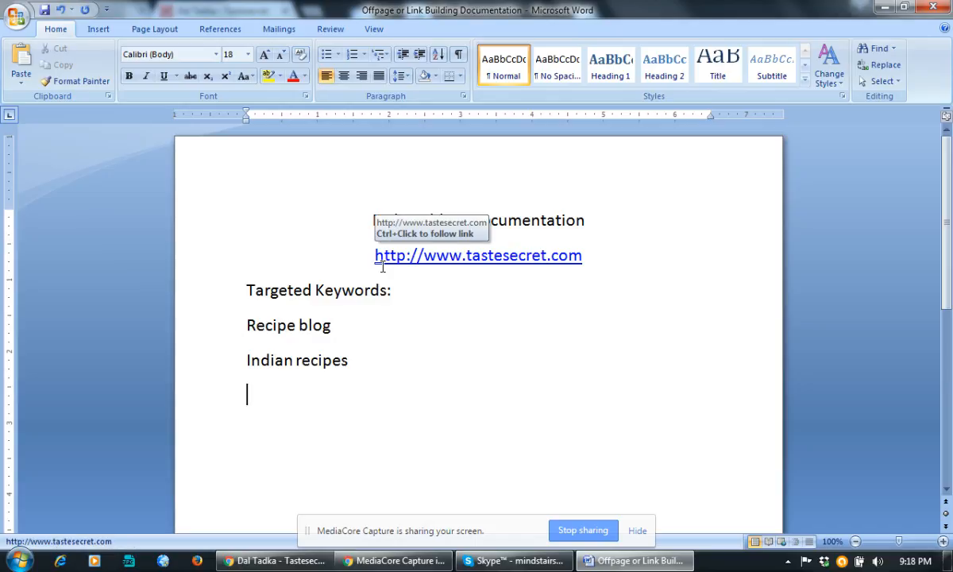
drag(299, 325, 307, 327)
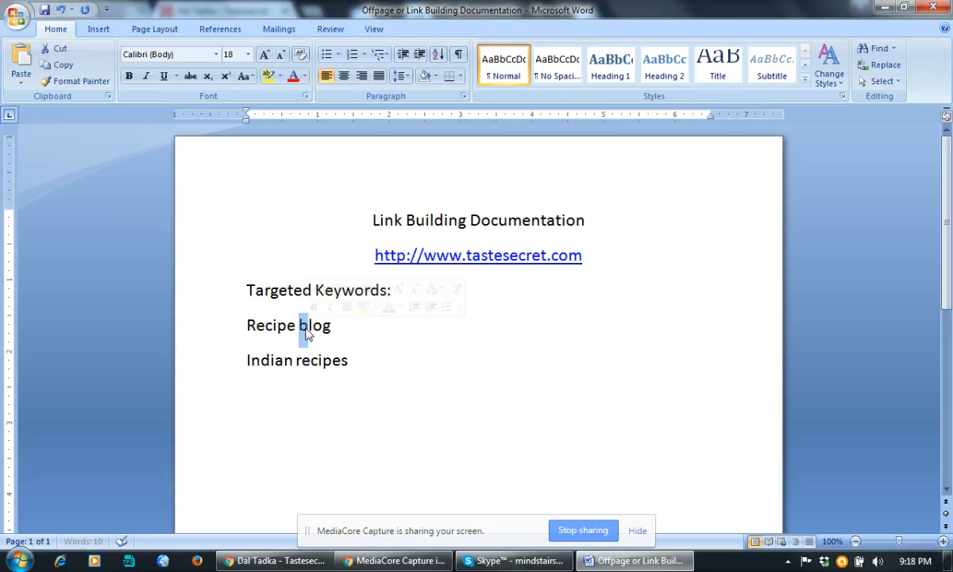
text(B)
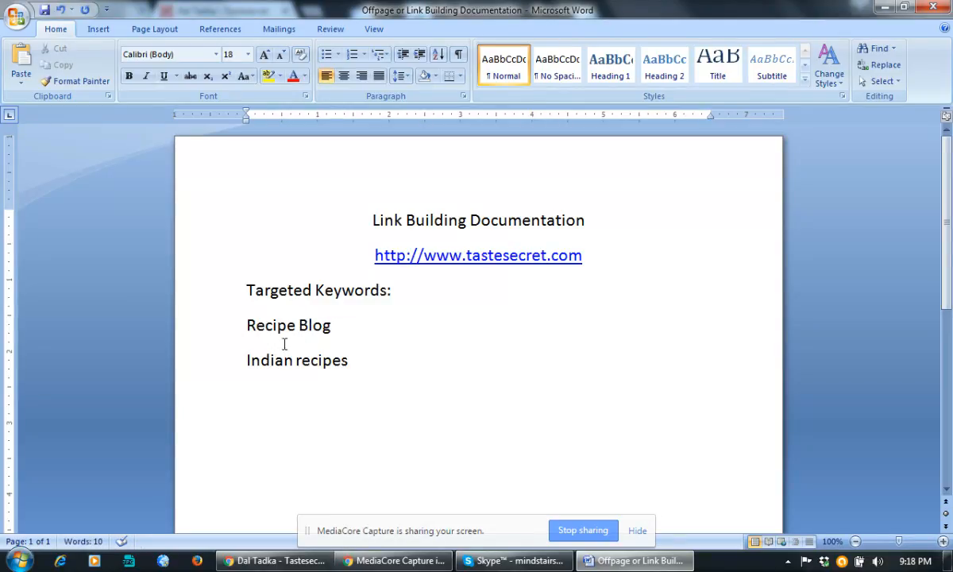
drag(278, 325, 292, 385)
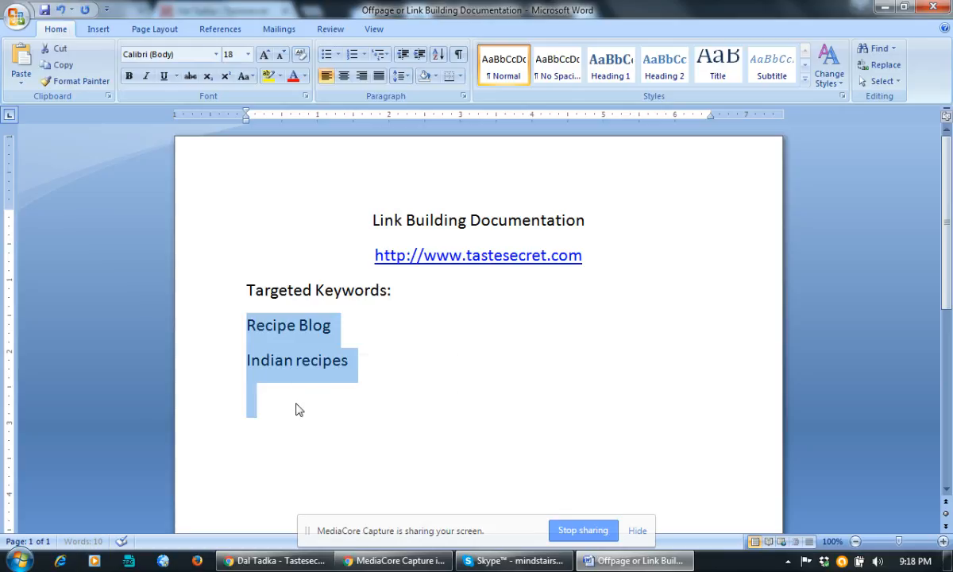
click(296, 403)
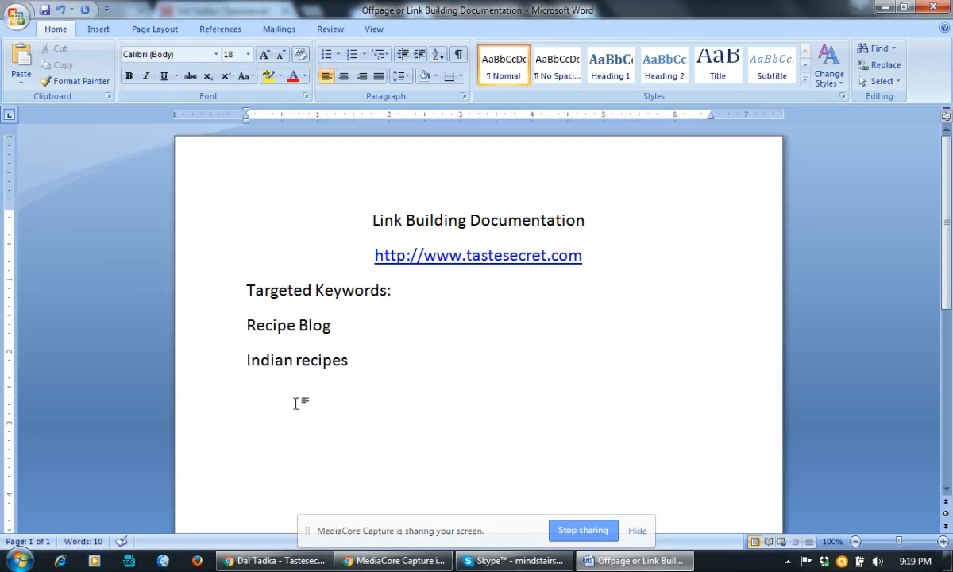
click(310, 360)
click(328, 390)
click(358, 375)
Copy the 'Indian recipes' keyword and search it on Google in a new tab.
key(Return)
click(232, 362)
key(ctrl+c)
key(alt+Tab)
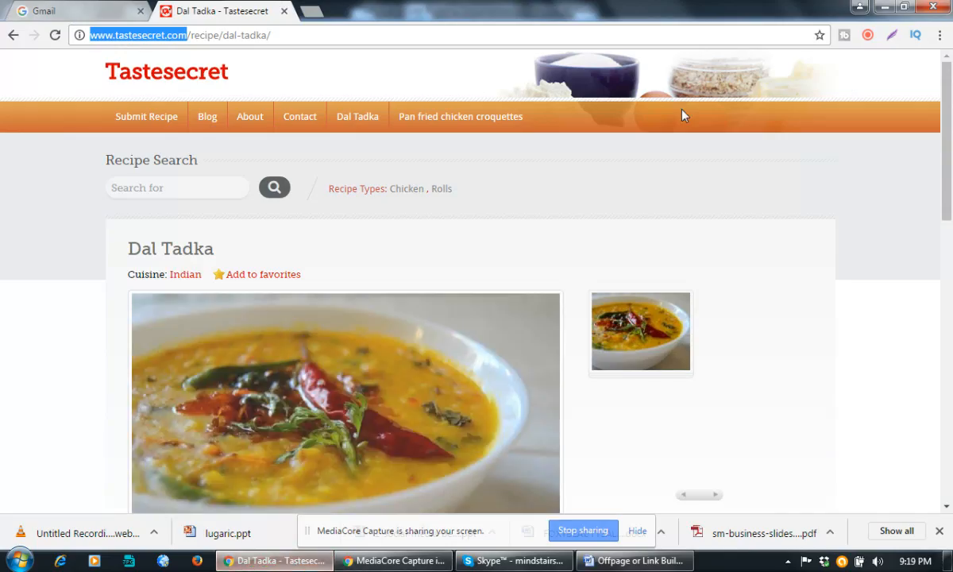
click(318, 10)
key(ctrl+v)
key(Return)
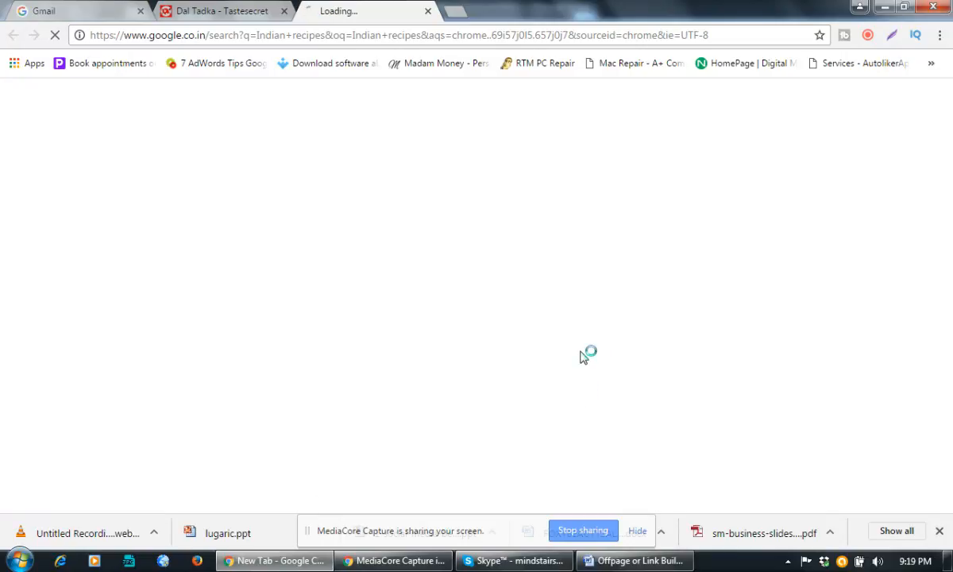
Copy the related search 'easy indian recipe' and return to the empty line in Word.
scroll(580, 358, down, 10)
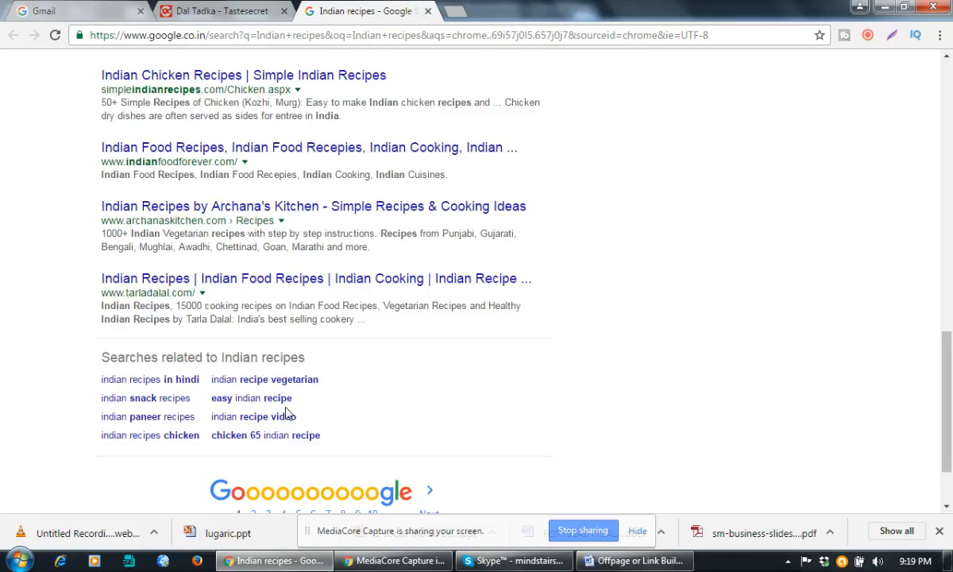
drag(293, 398, 213, 395)
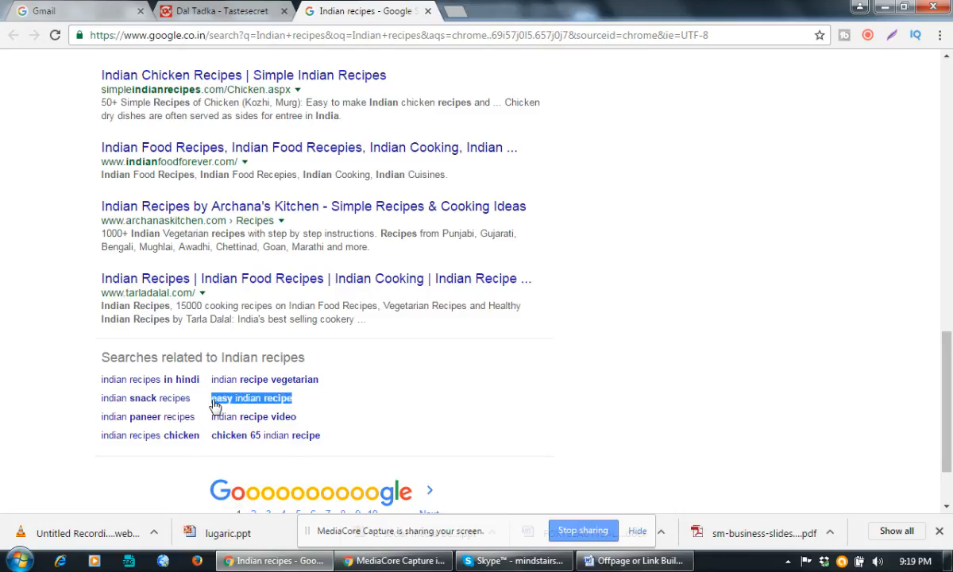
key(alt+Tab)
click(290, 397)
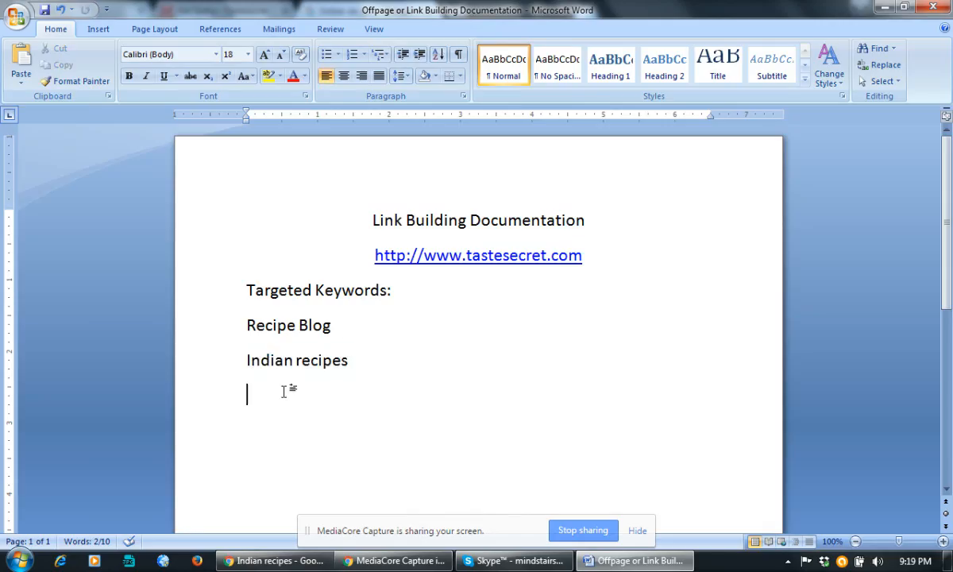
Paste 'easy indian recipe' as a third keyword below 'Indian recipes'.
key(ctrl+v)
right_click(316, 395)
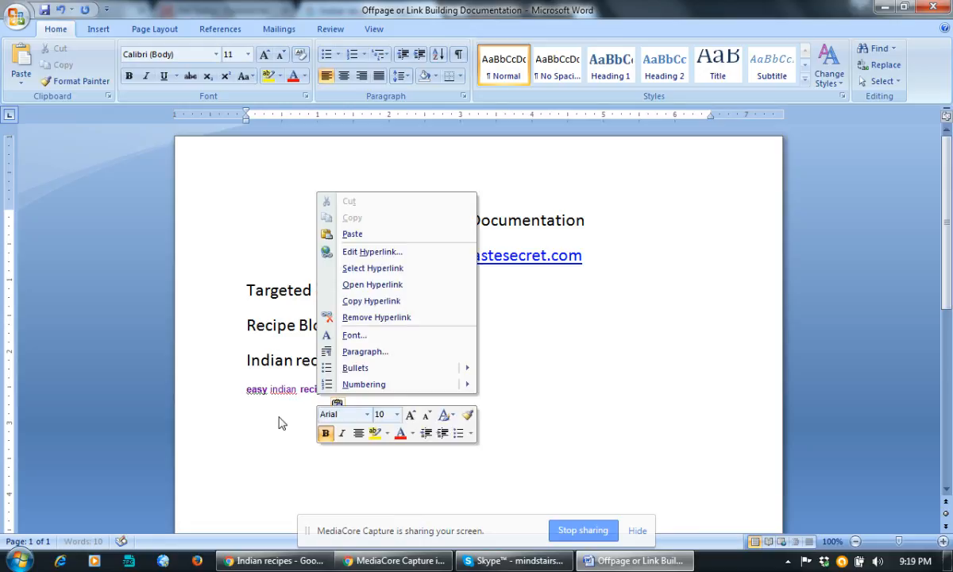
click(278, 418)
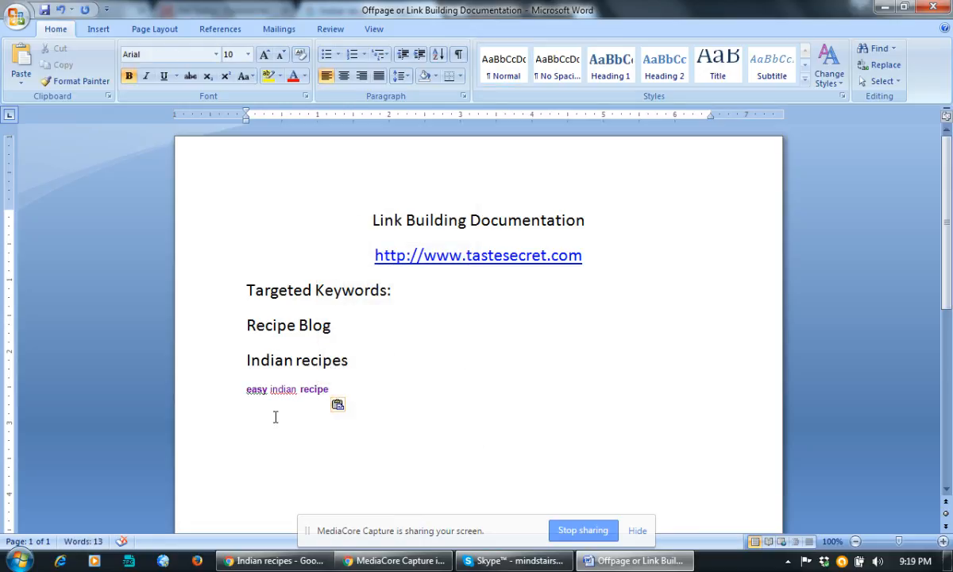
click(366, 393)
Add 'Title 1:' and 'Title 2:' labels on separate lines below the keywords.
key(Return)
key(Return)
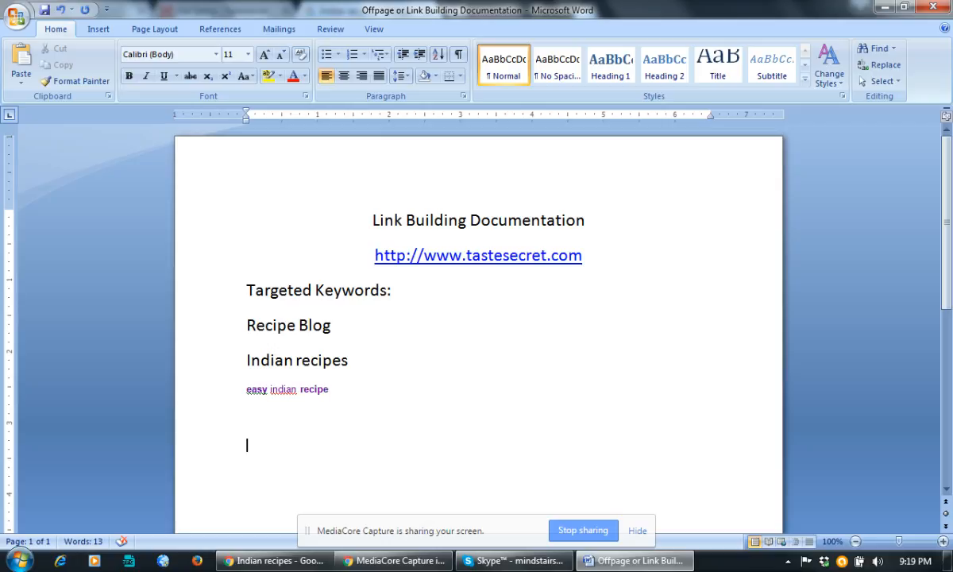
text(Title:)
key(BackSpace)
text(1:)
key(Return)
text(Title 2:)
click(302, 435)
Enter 'Indian Recipes Blog - Submit Your Recipe Now' after 'Title 1:'.
scroll(300, 436, down, 2)
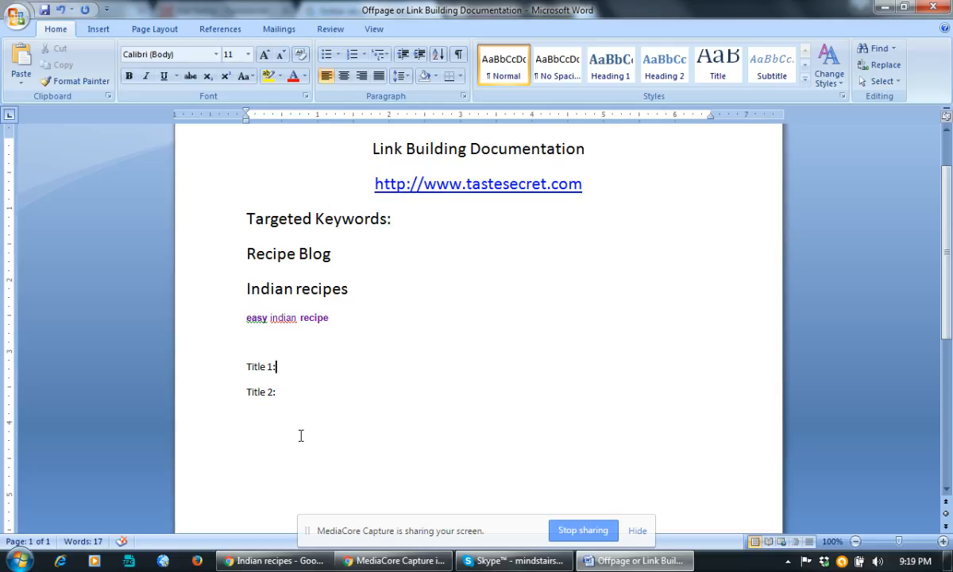
scroll(301, 435, up, 1)
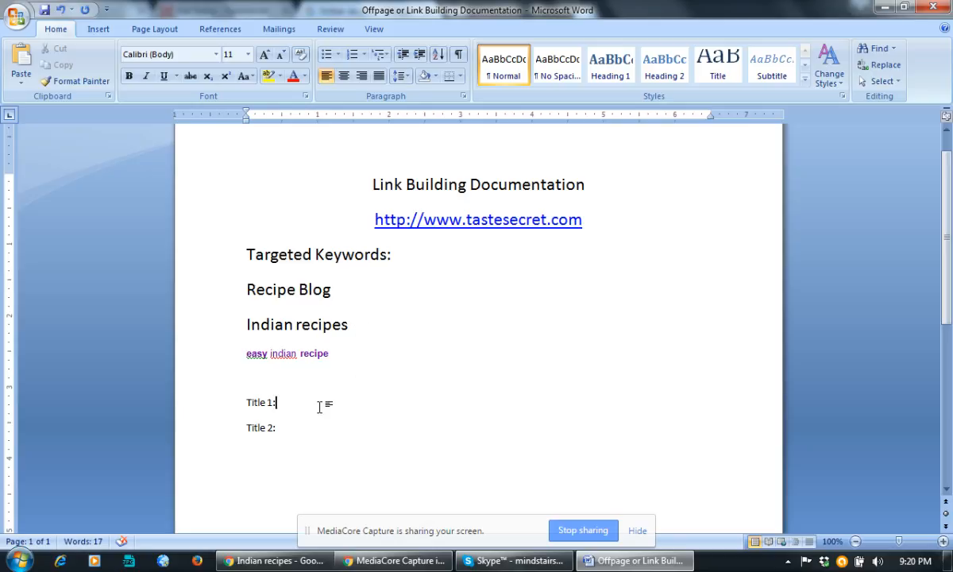
text(Indian Recipes Blog -)
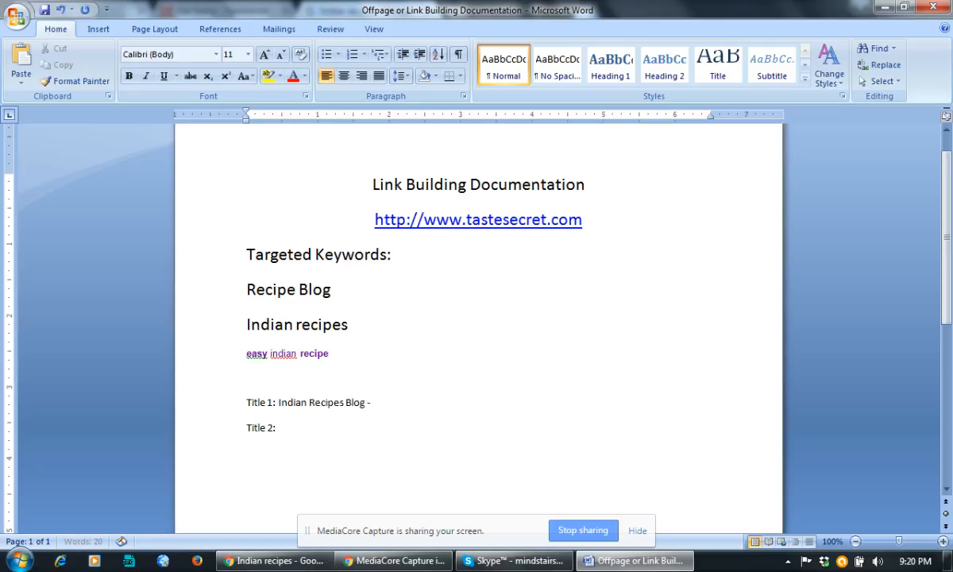
text( Submit Your Re)
text(cipe Now)
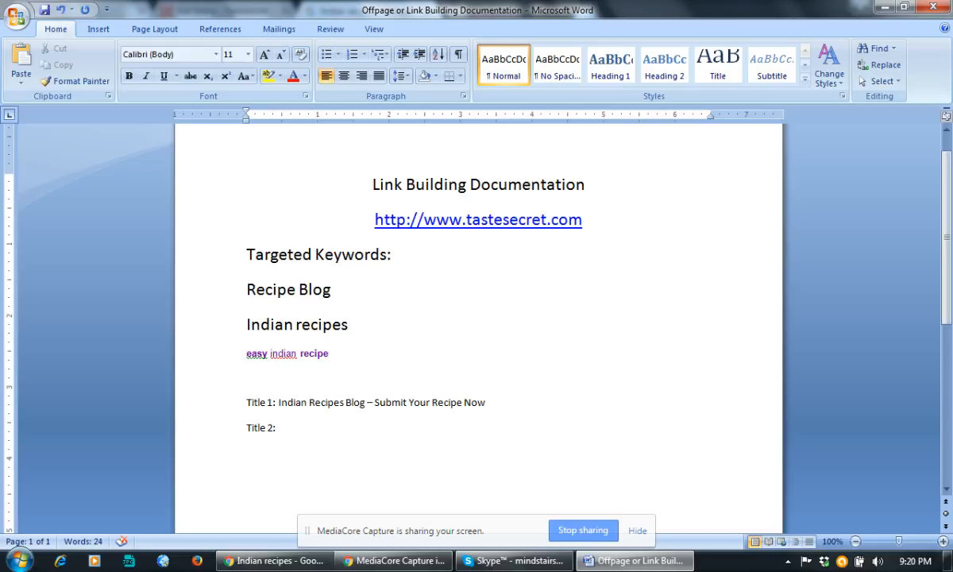
scroll(429, 382, down, 2)
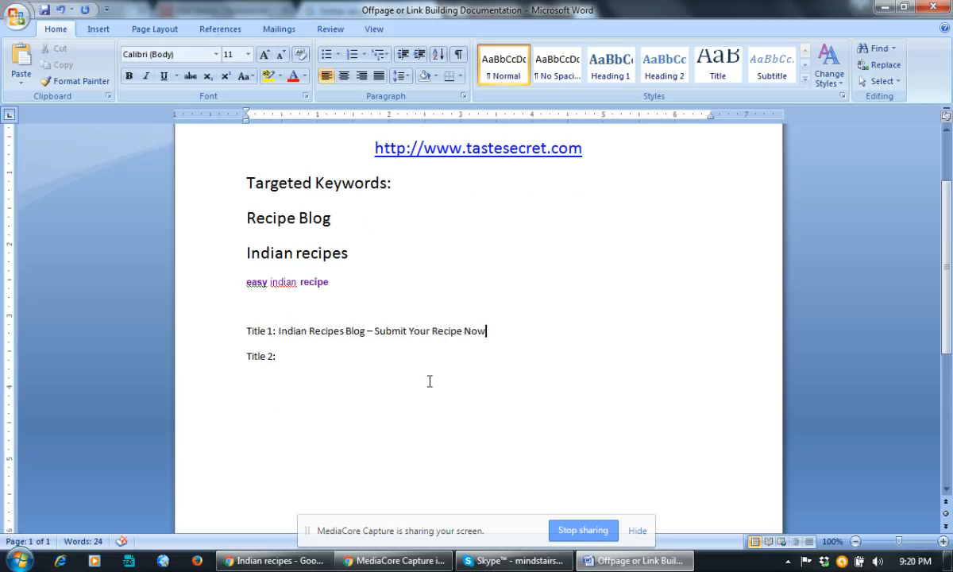
click(315, 355)
Type 'Description: Leading recipe blogs offering vegetarian, non vegetarian Indian recipes information, video, ingredients information and many more.'.
key(Return)
key(Return)
text(Description:)
text(Leading re)
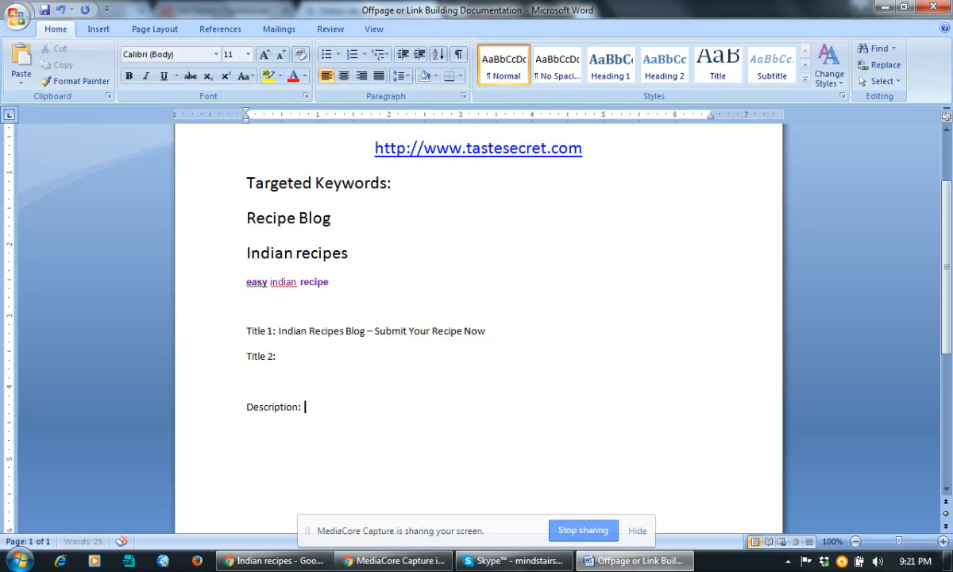
text(cipe blogs)
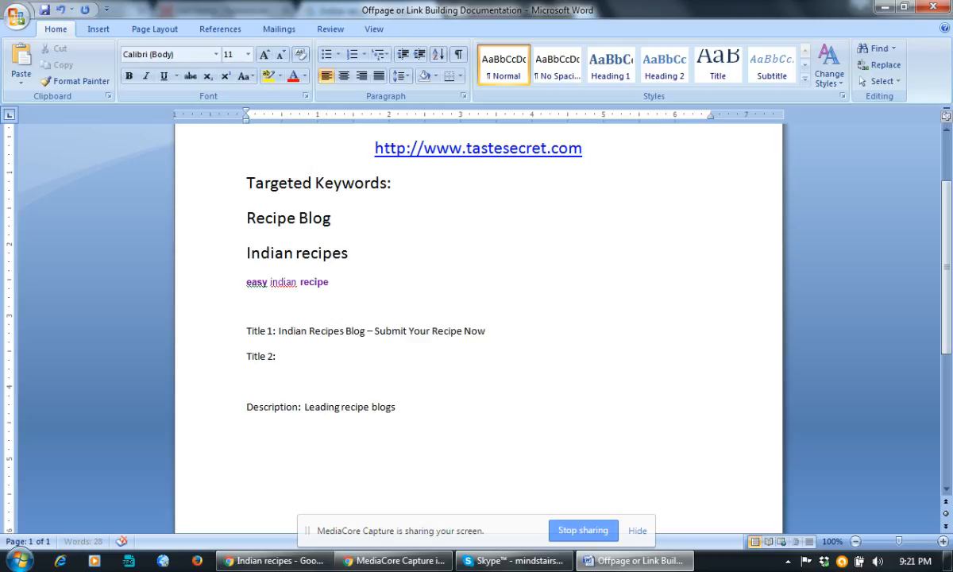
text( offering vegete)
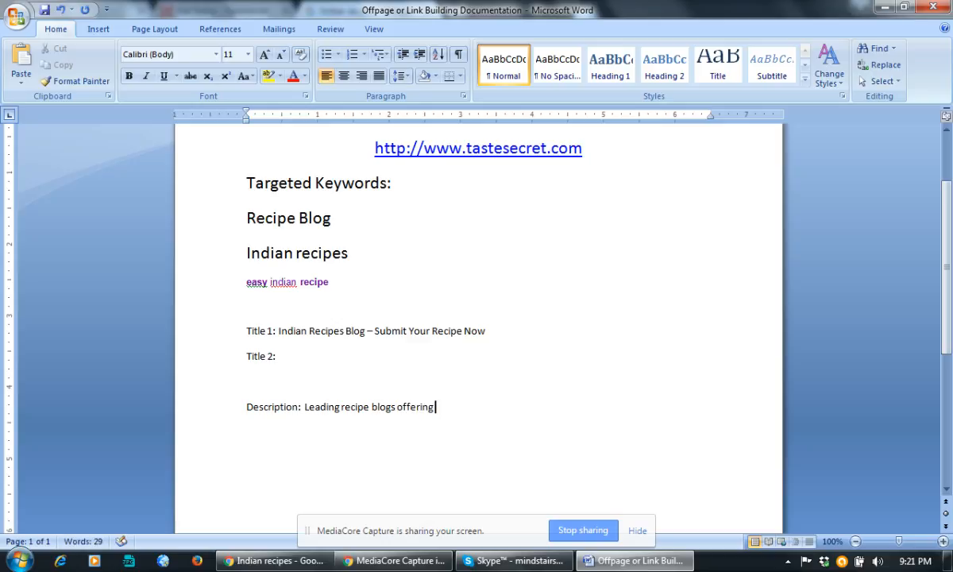
key(BackSpace)
text(arian, non vegeteri)
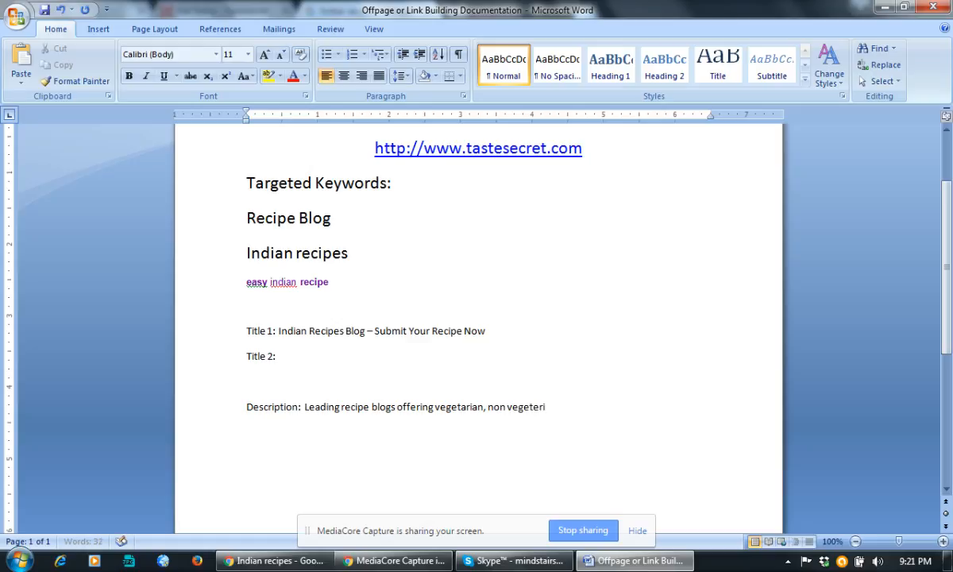
key(BackSpace)
key(BackSpace)
key(BackSpace)
text(arian Indian )
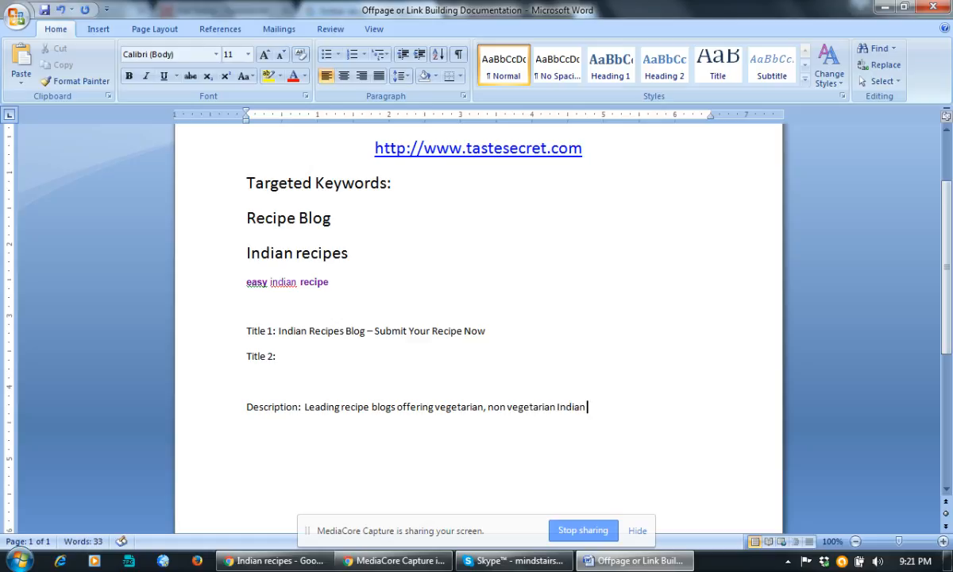
text(recipe)
text(s information a)
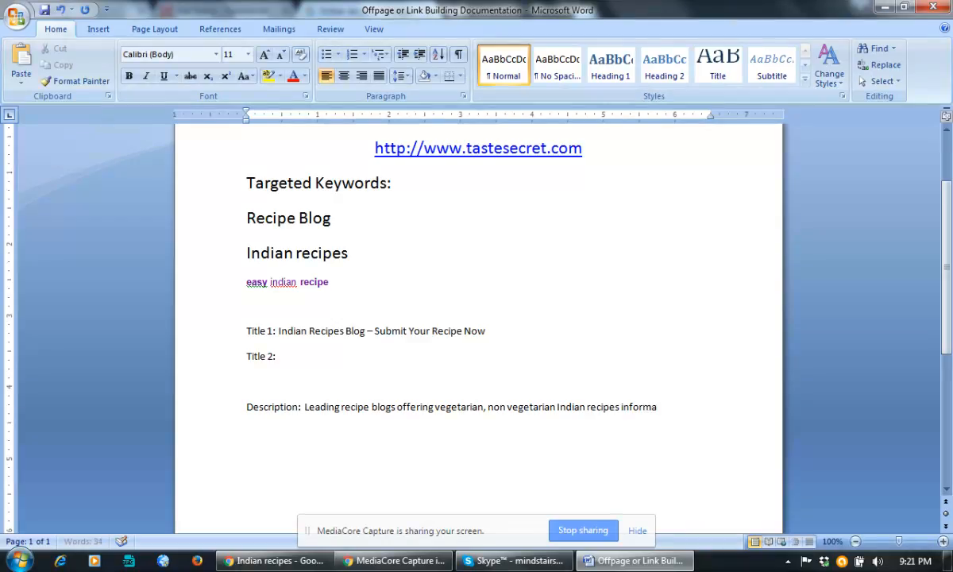
key(BackSpace)
key(BackSpace)
text(, video, ing)
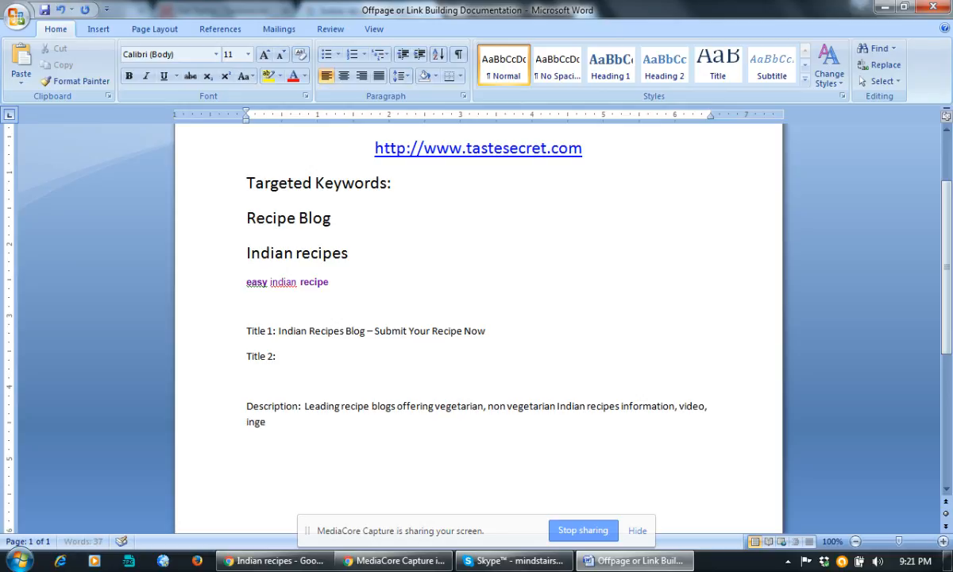
text(rede)
key(BackSpace)
text(ients)
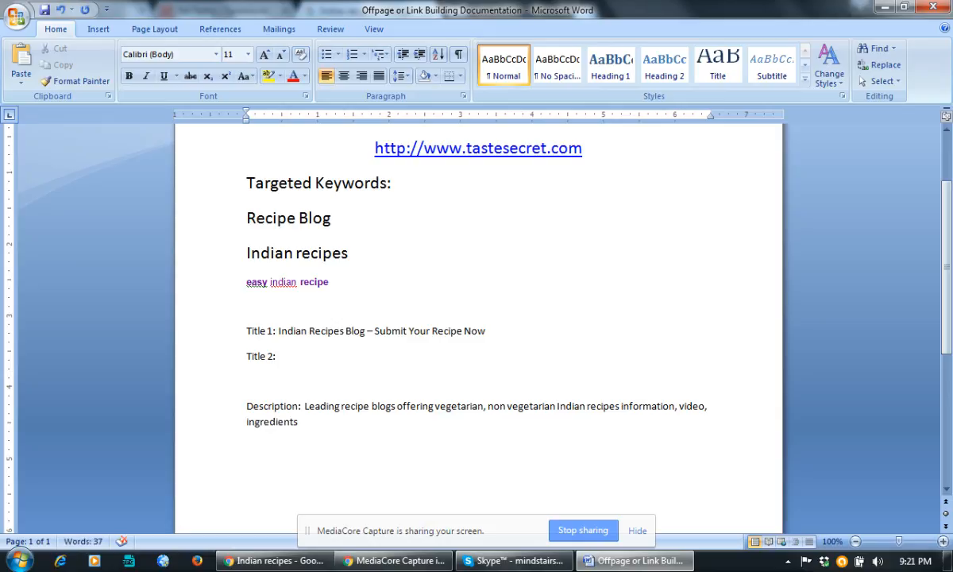
text( information)
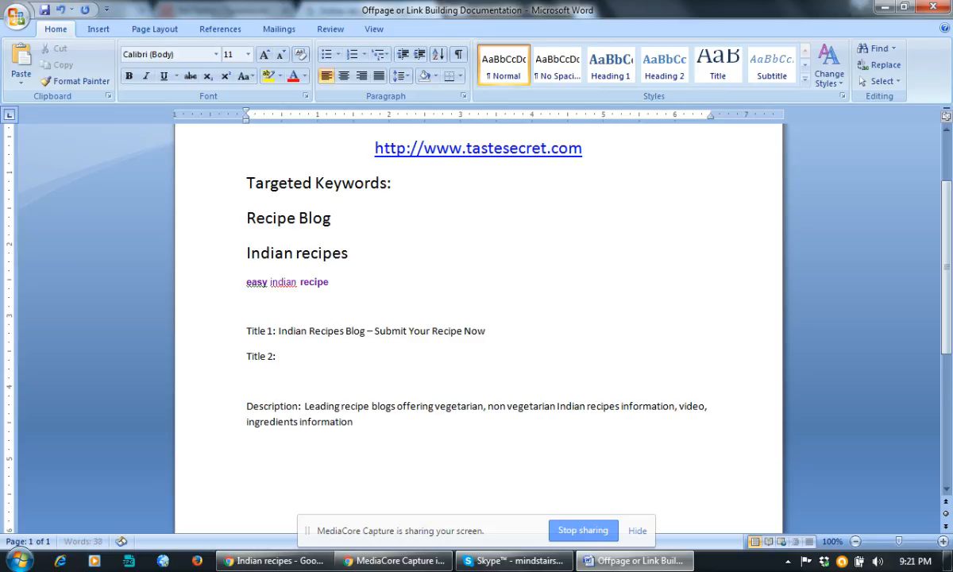
text( and many more.)
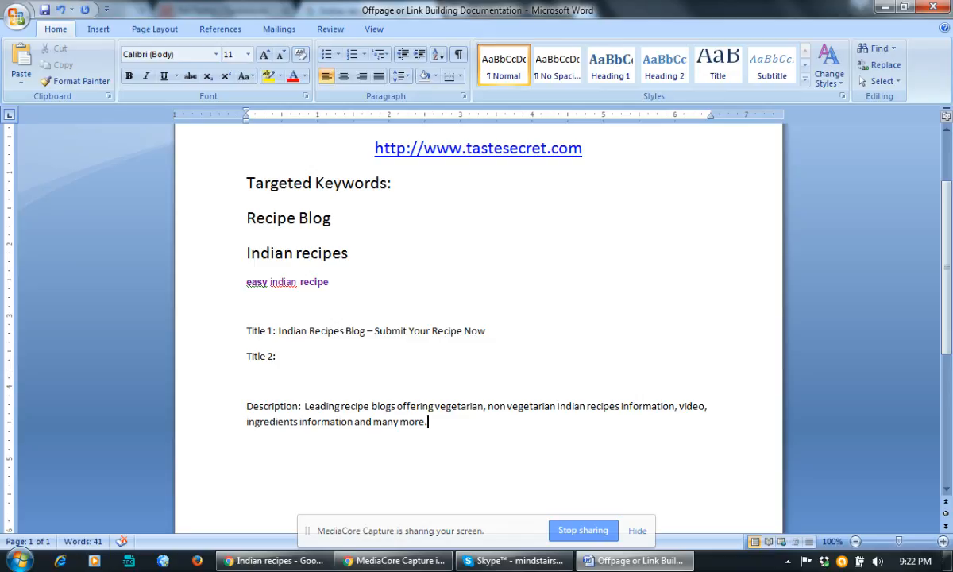
scroll(355, 408, down, 3)
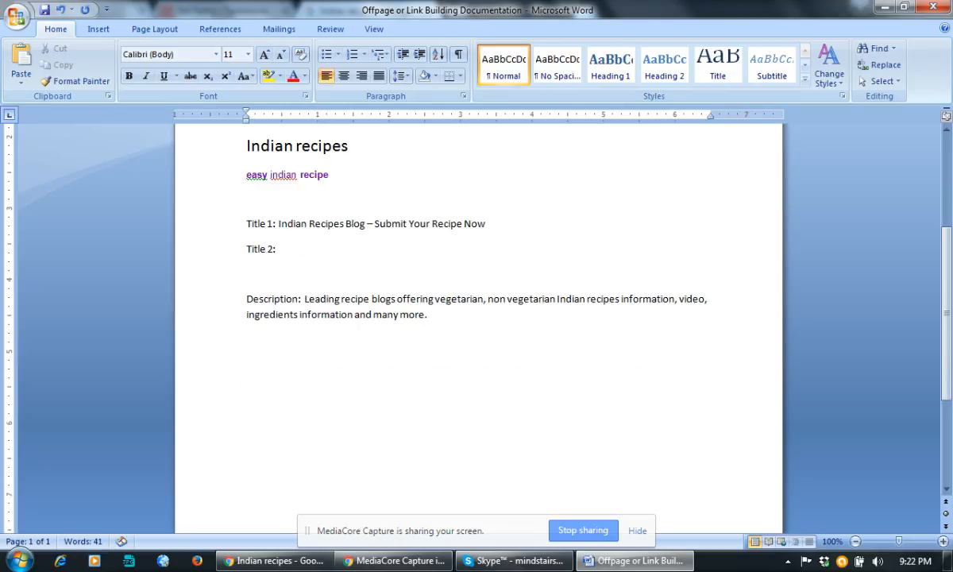
Add 'Business Information:' and 'Company name:' labels on new lines below the description.
key(Return)
text(B)
key(BackSpace)
key(Return)
text(Business Inf)
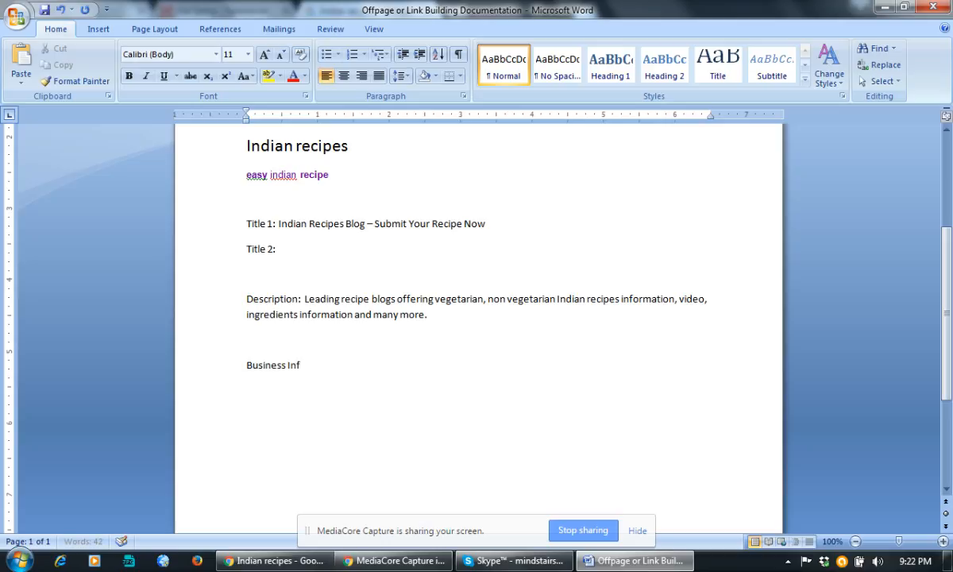
text(ormation:)
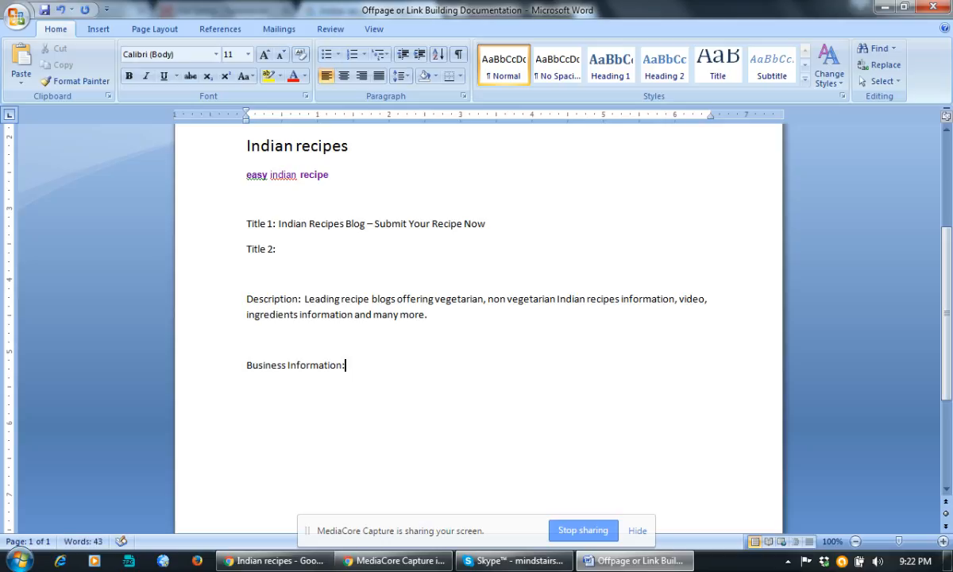
key(Return)
text(Company name:)
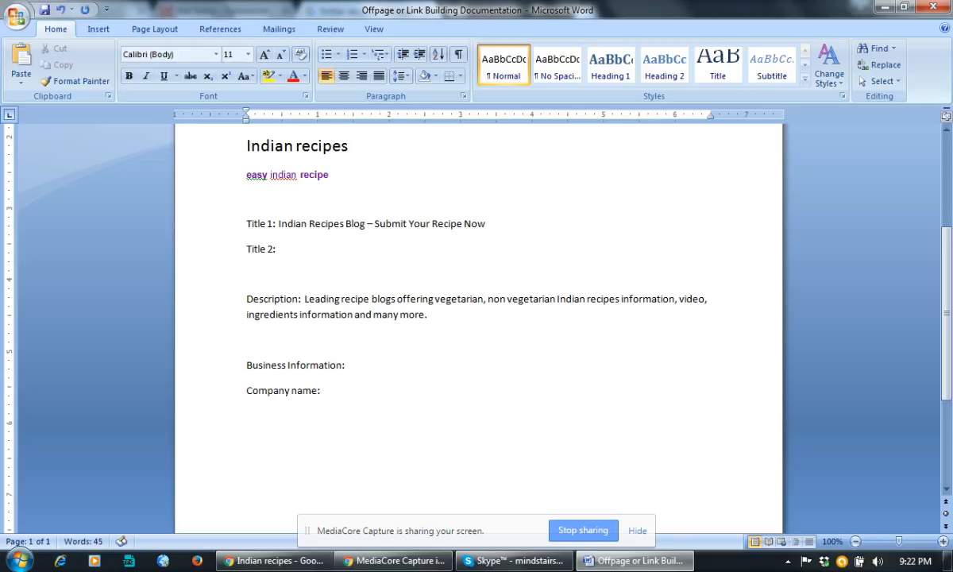
key(Return)
Save the Word document, then minimise Word and Chrome to show the desktop.
click(45, 11)
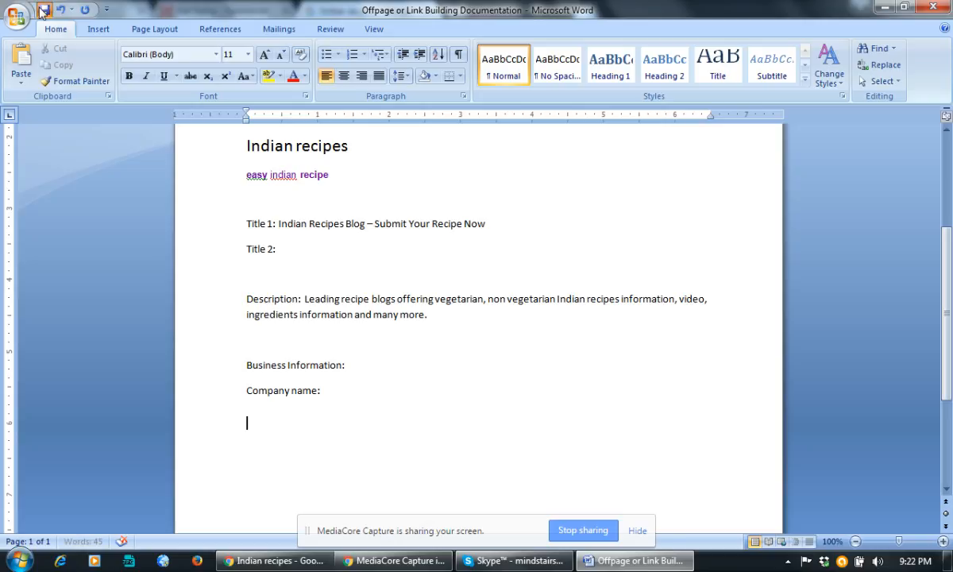
click(527, 316)
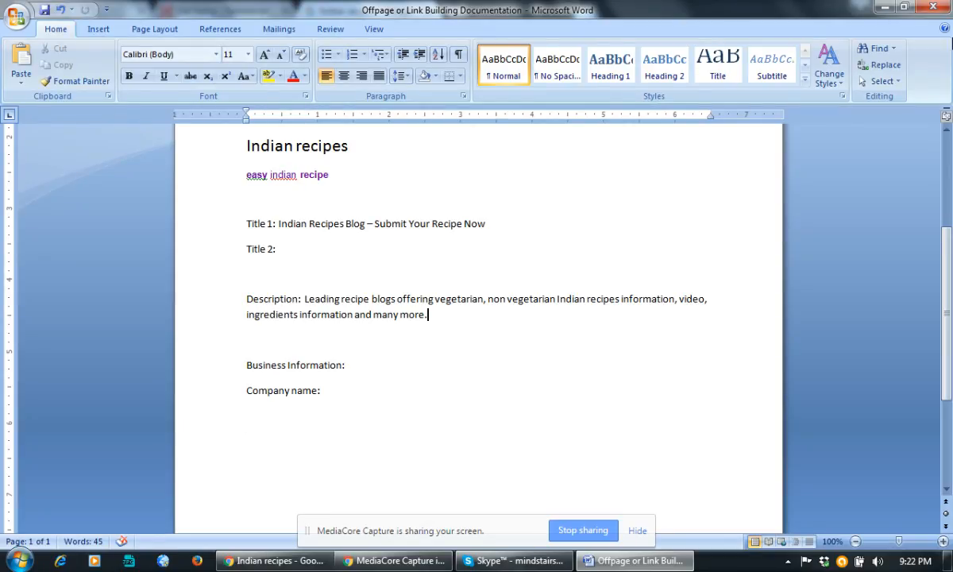
click(886, 7)
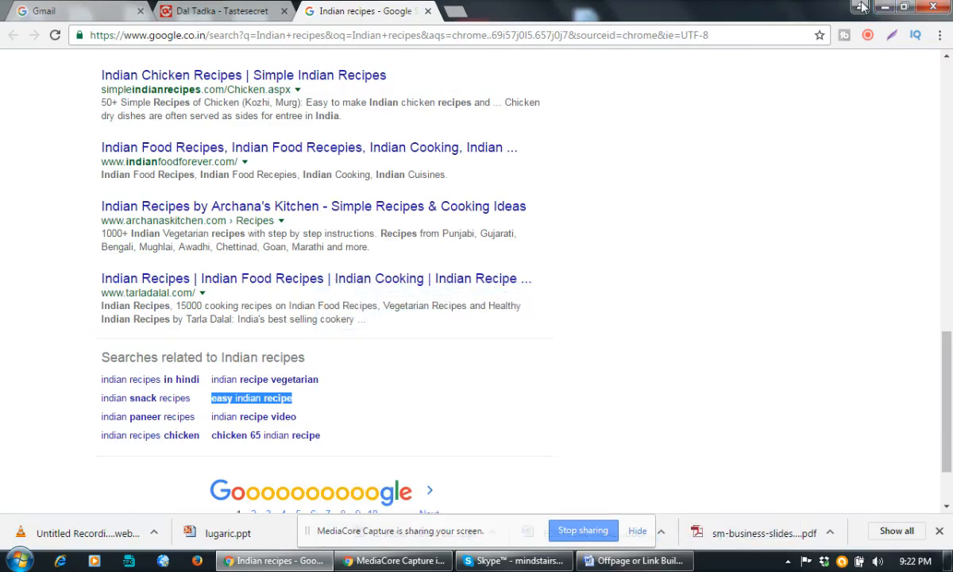
click(864, 6)
click(886, 7)
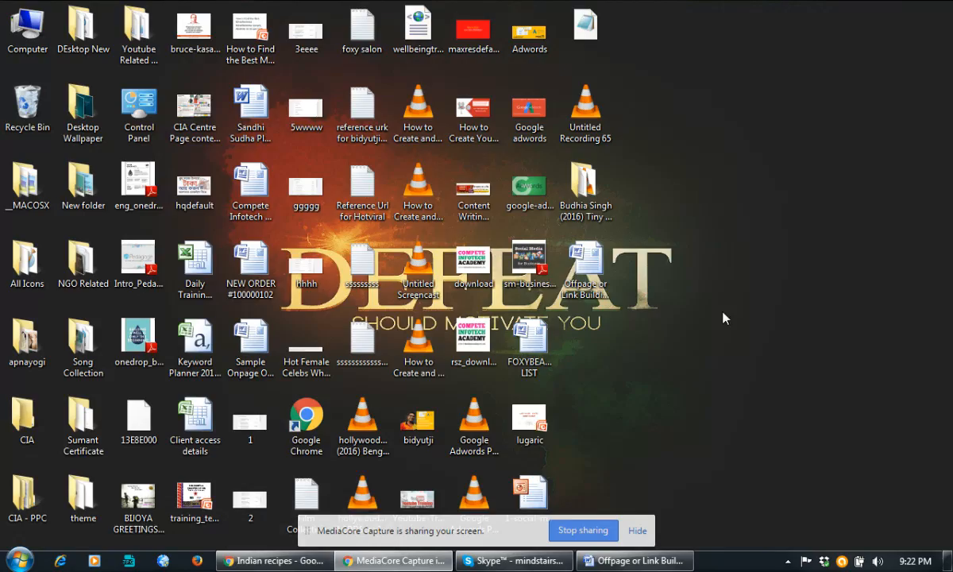
Create a new Excel worksheet on the desktop named 'Link Building Activity Tracking Details'.
right_click(678, 278)
mouse_move(726, 395)
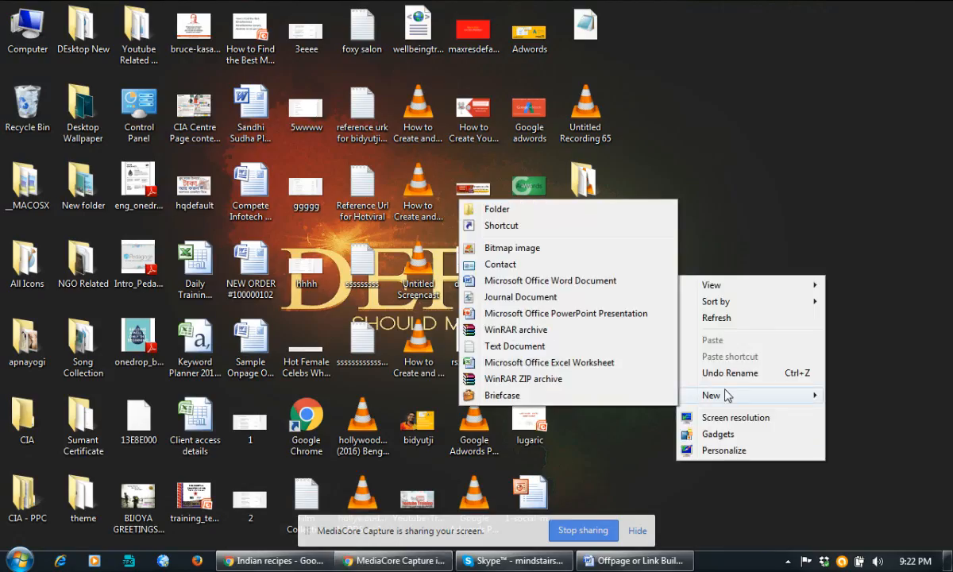
click(548, 362)
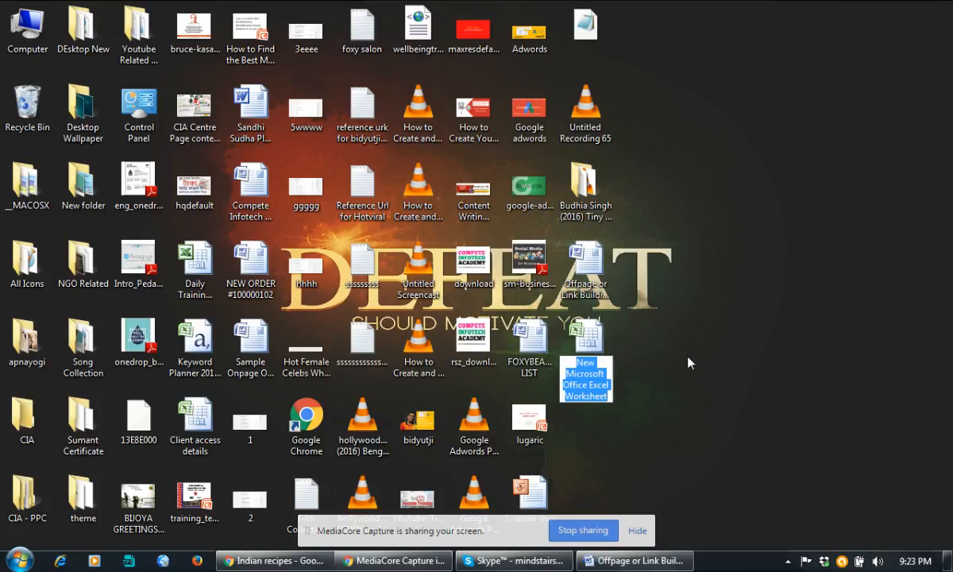
text(Link)
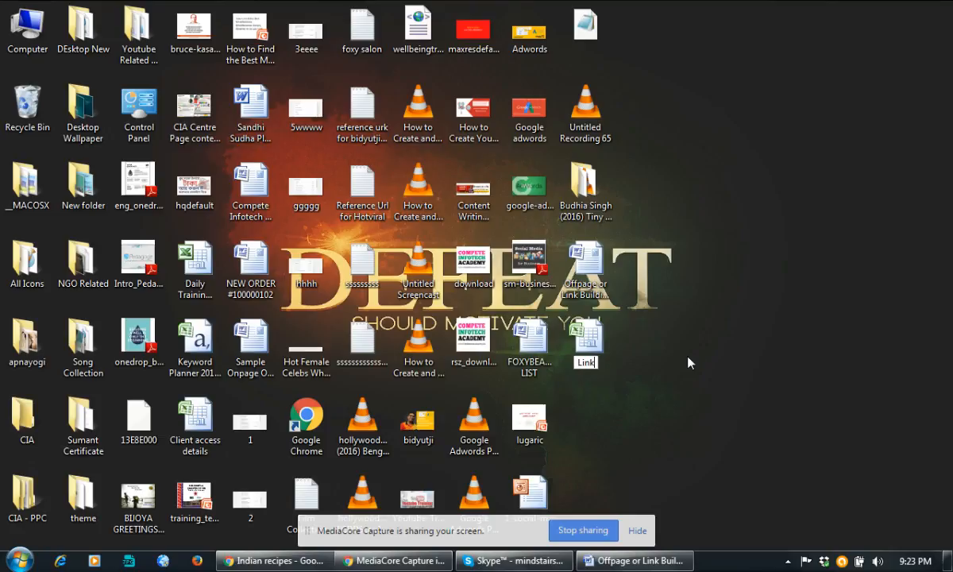
text( Building Ac)
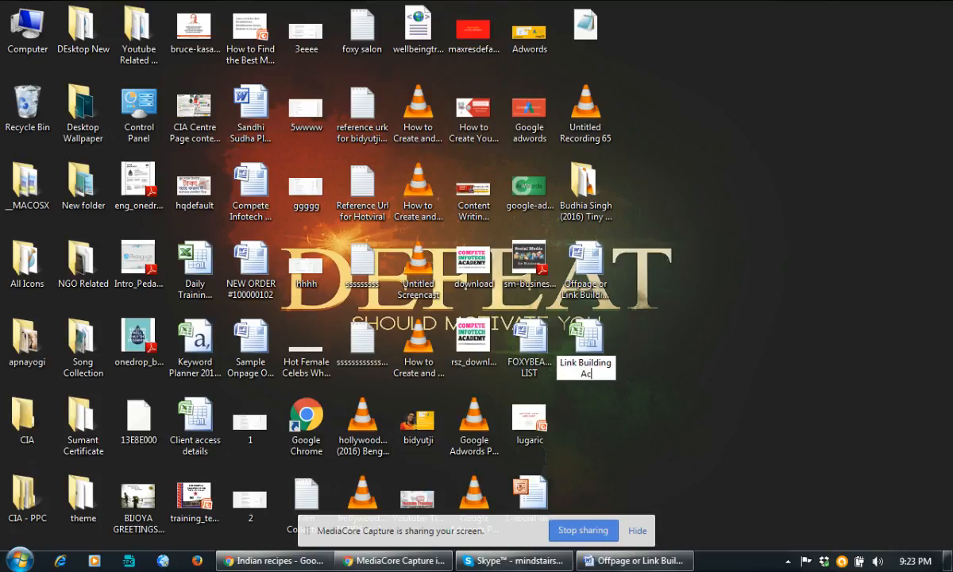
text(tivity Tracking)
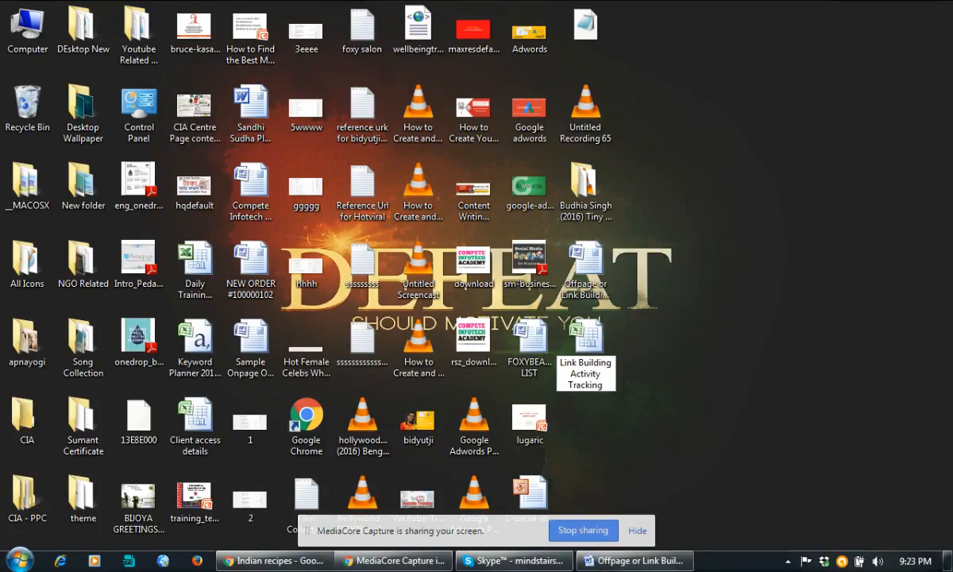
text( Details)
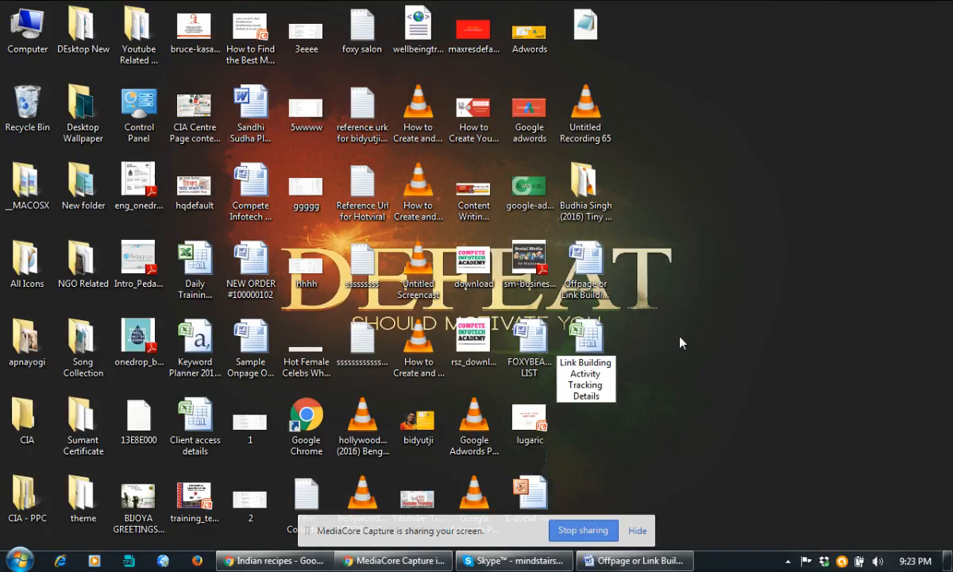
click(600, 379)
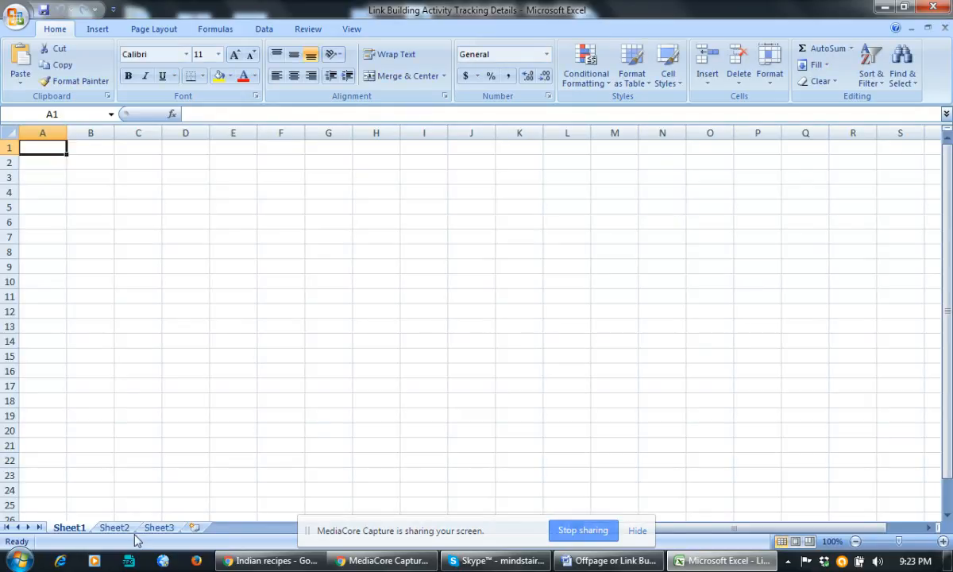
Rename the Sheet1 tab to 'Directory Submission'.
right_click(69, 531)
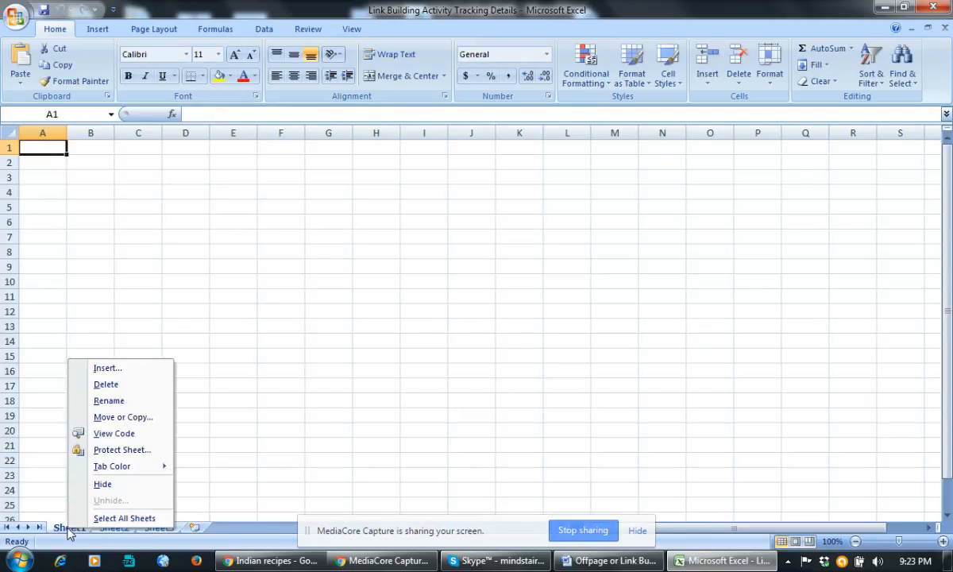
click(128, 402)
text(Di)
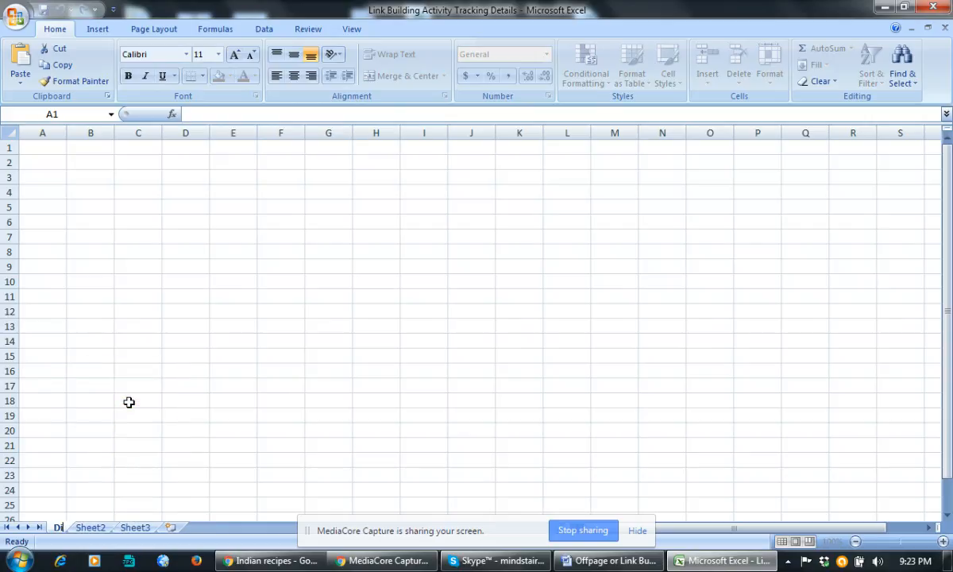
text(rectory S)
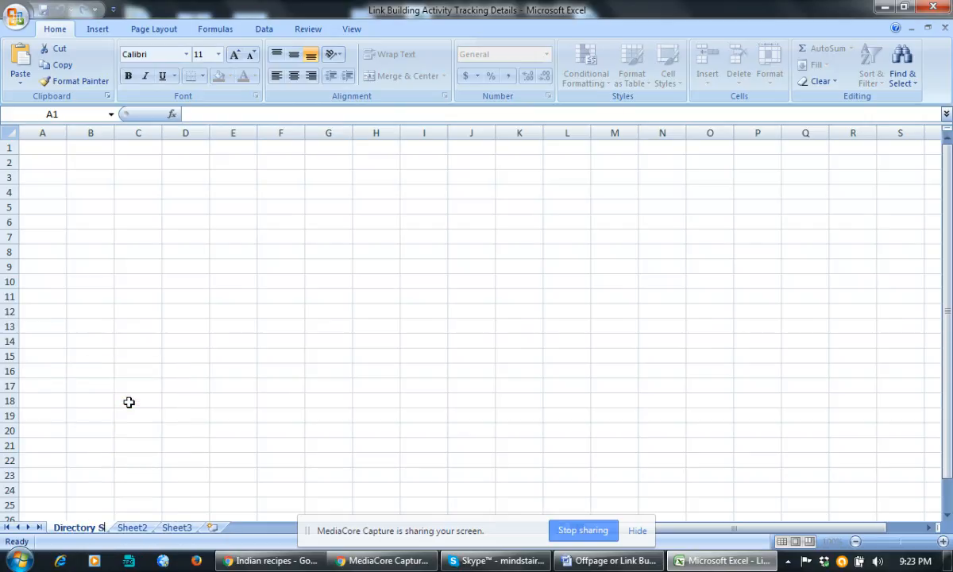
text(ubmission)
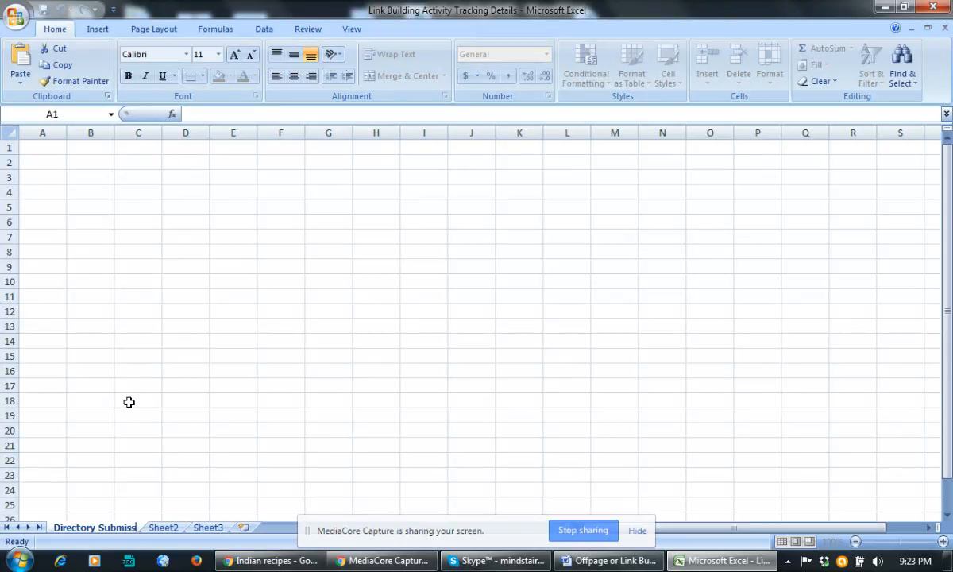
click(111, 260)
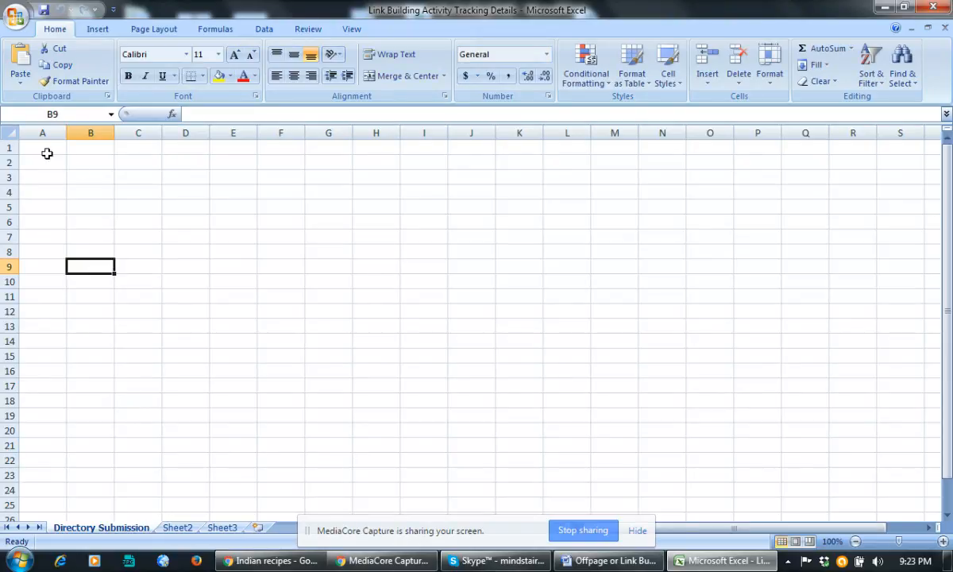
Enter the headings Sl.No, Website, Username, Passwords and Email used in A1 through E1.
click(48, 150)
text(Sl.No)
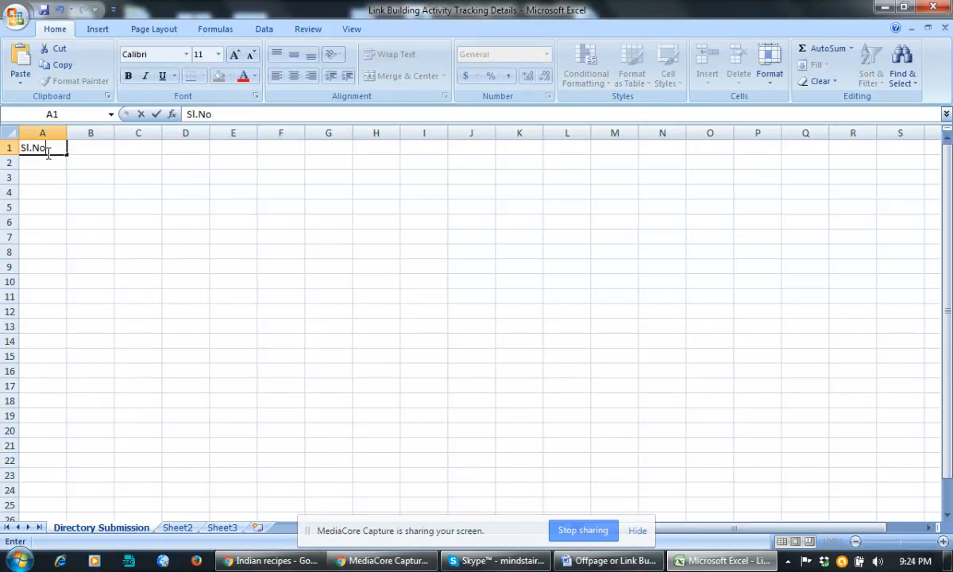
key(Tab)
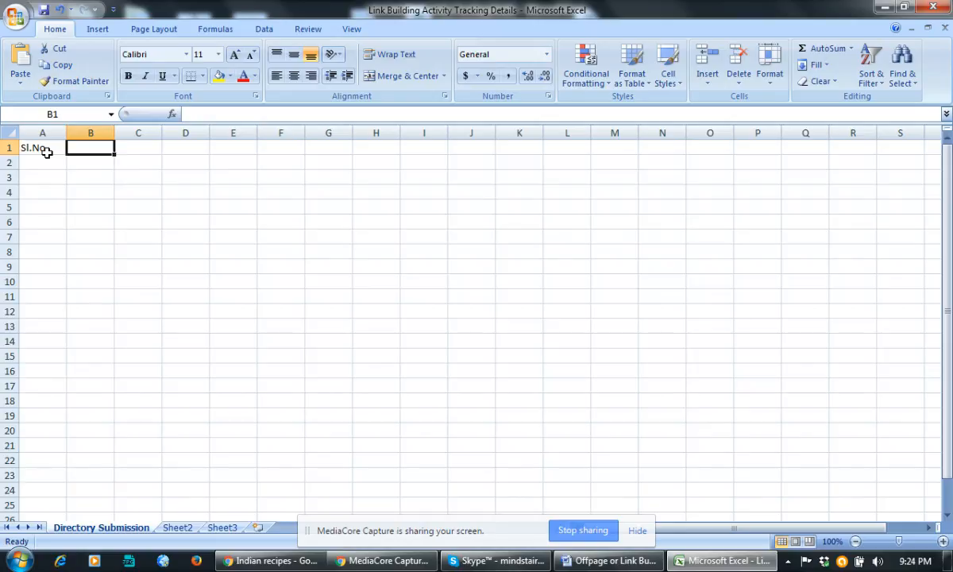
text(Website)
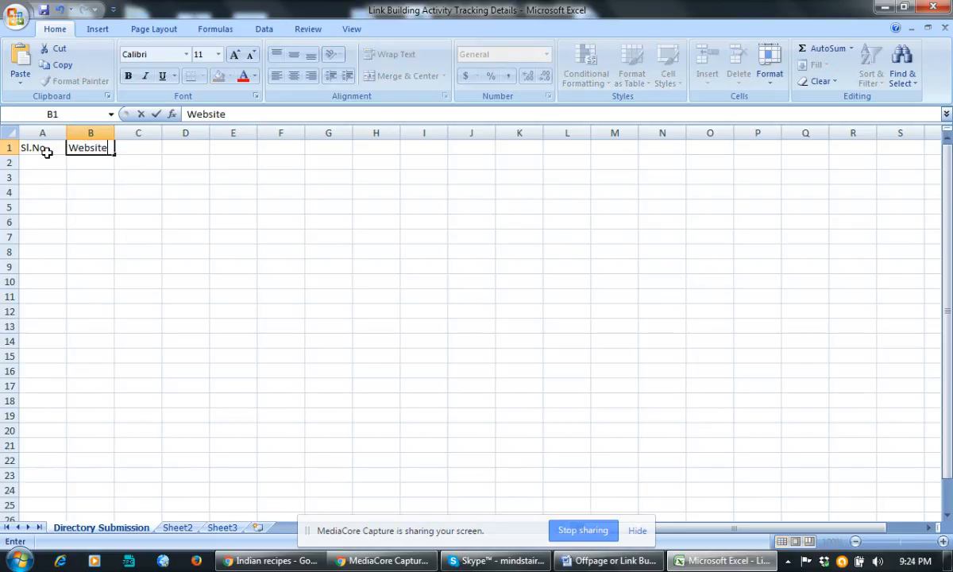
key(Tab)
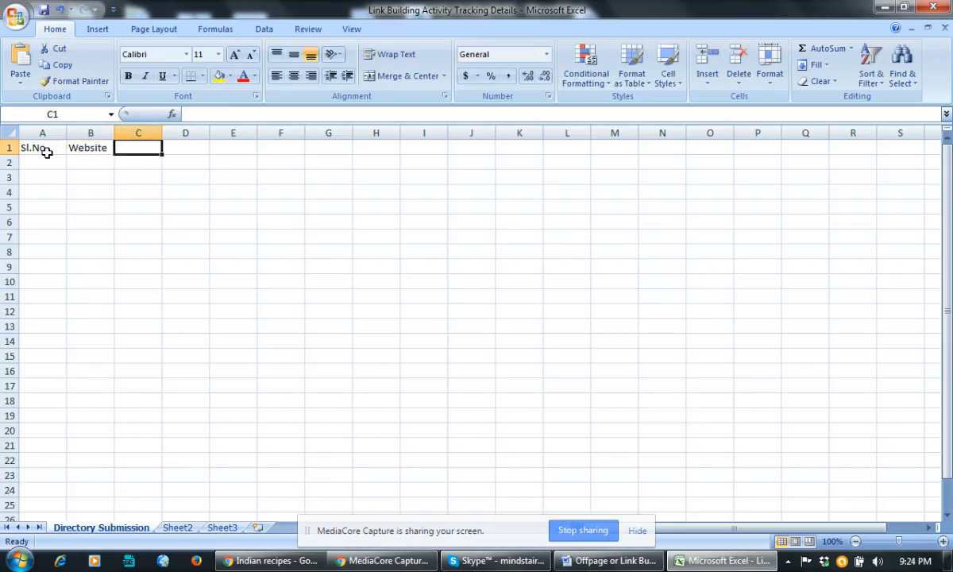
text(User)
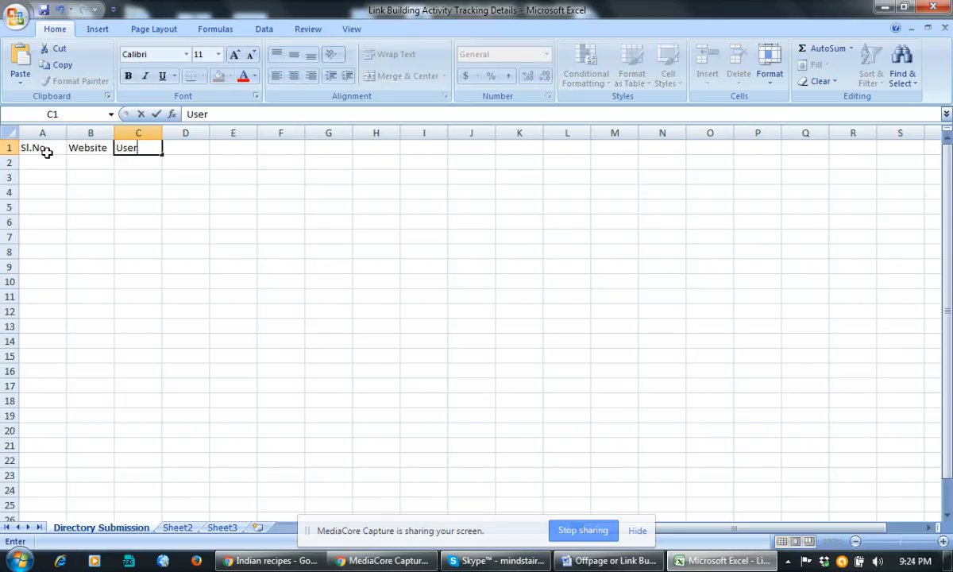
text(name)
key(Tab)
text(Pa)
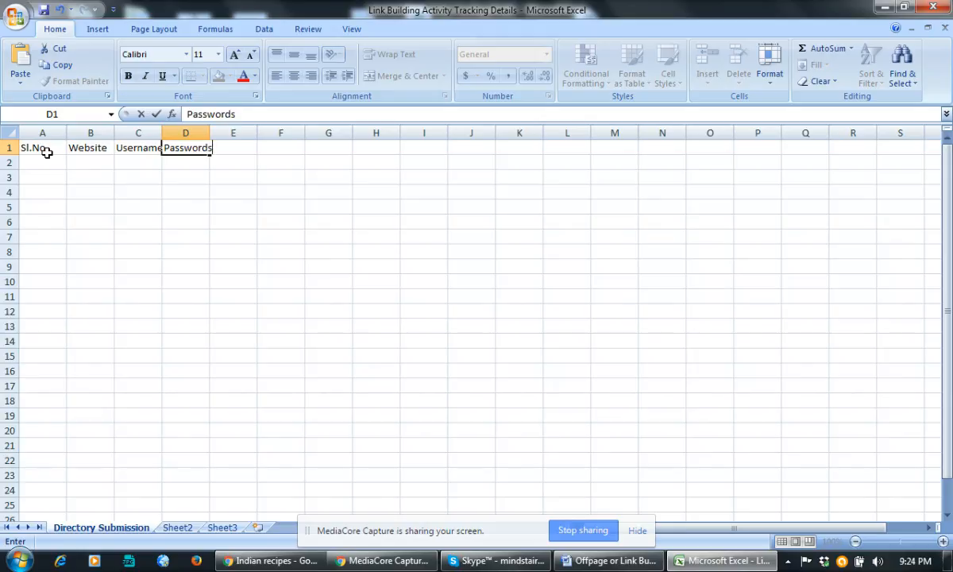
key(Tab)
text(Email us)
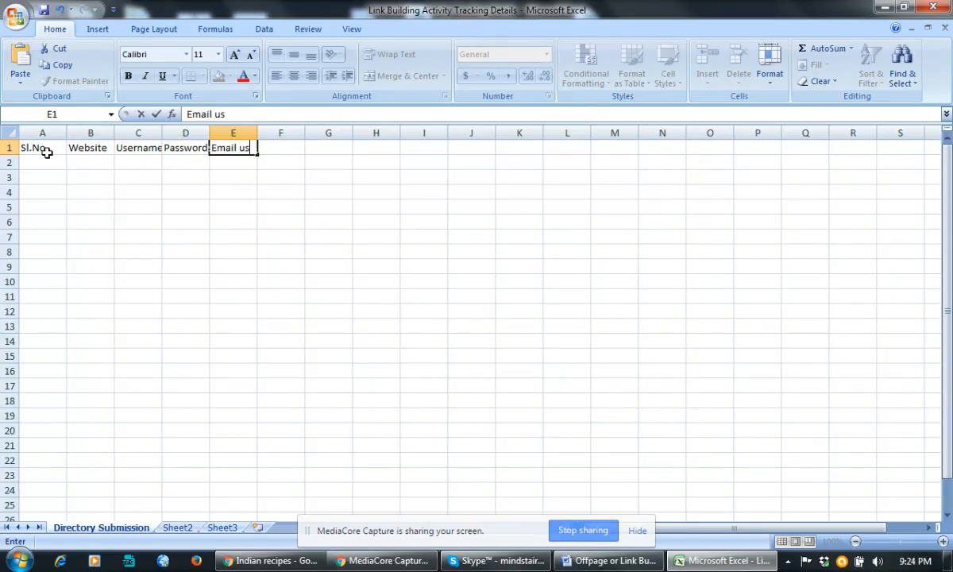
text(ed)
key(Tab)
Enter the headings Submission Date, Category, Sub Category, Title used and Status in F1 through J1.
text(Subm)
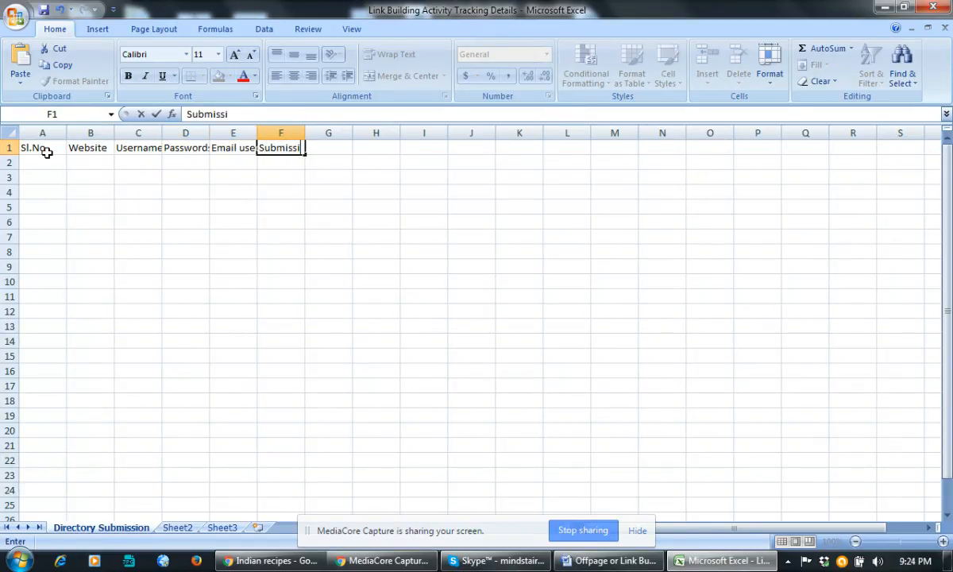
key(Tab)
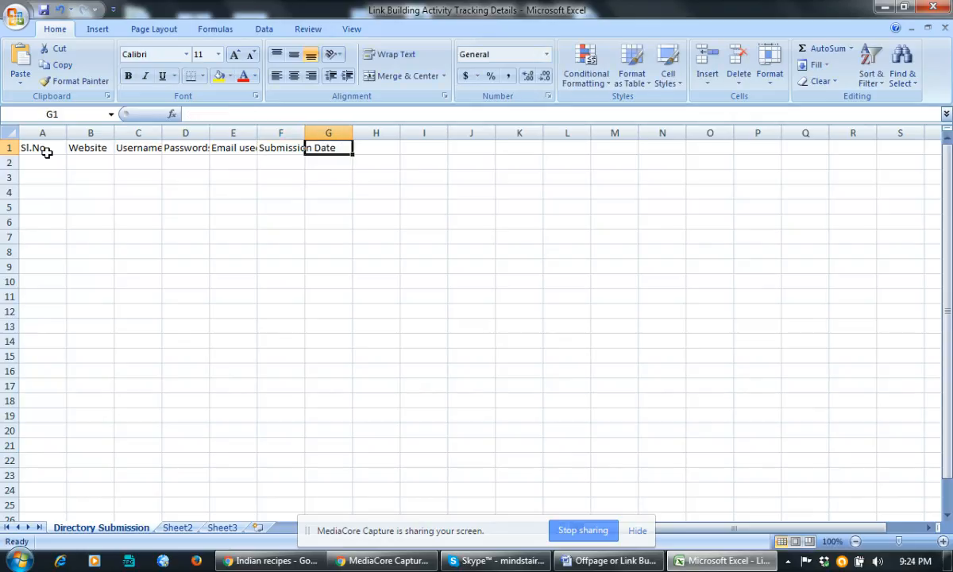
text(Cat)
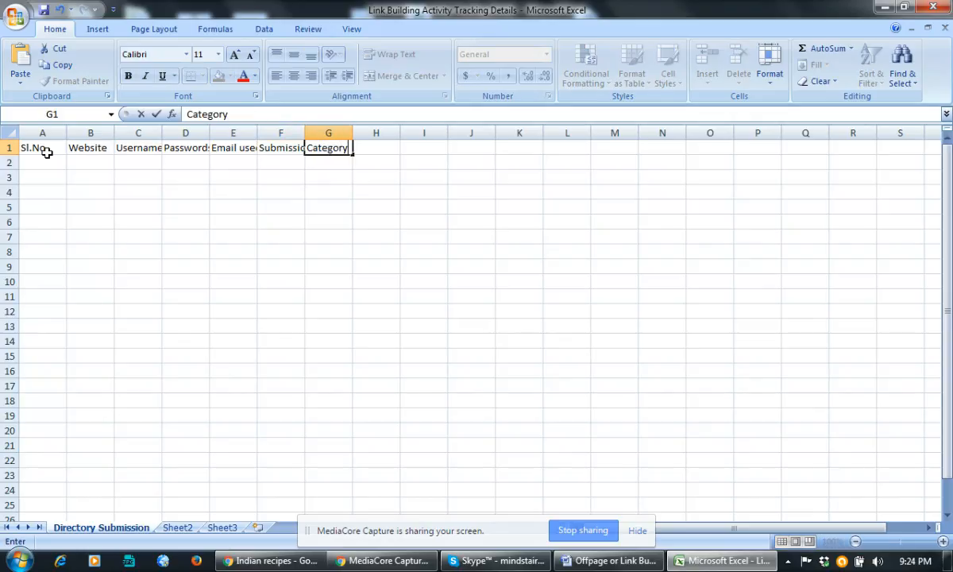
text(egory)
key(Tab)
text(Sub)
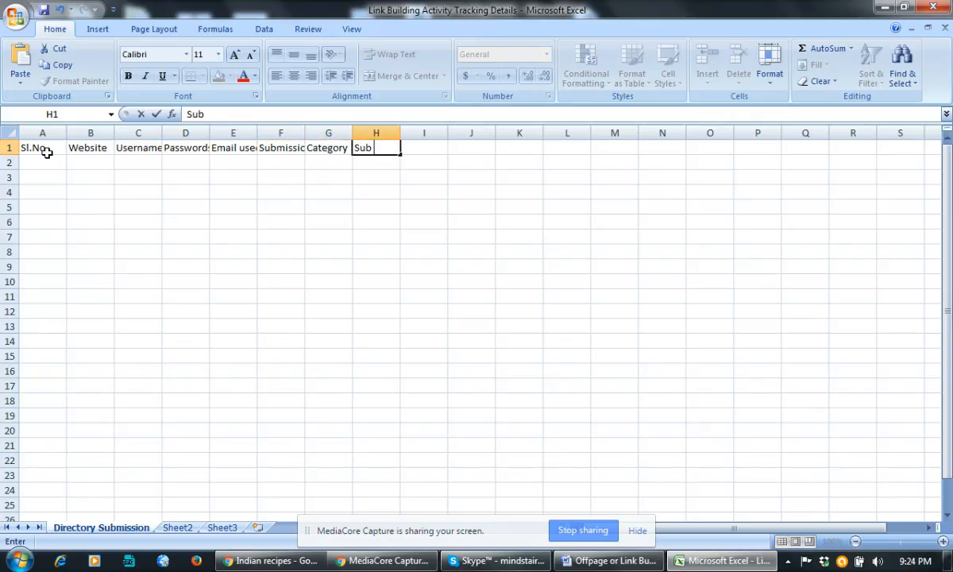
text( Categ)
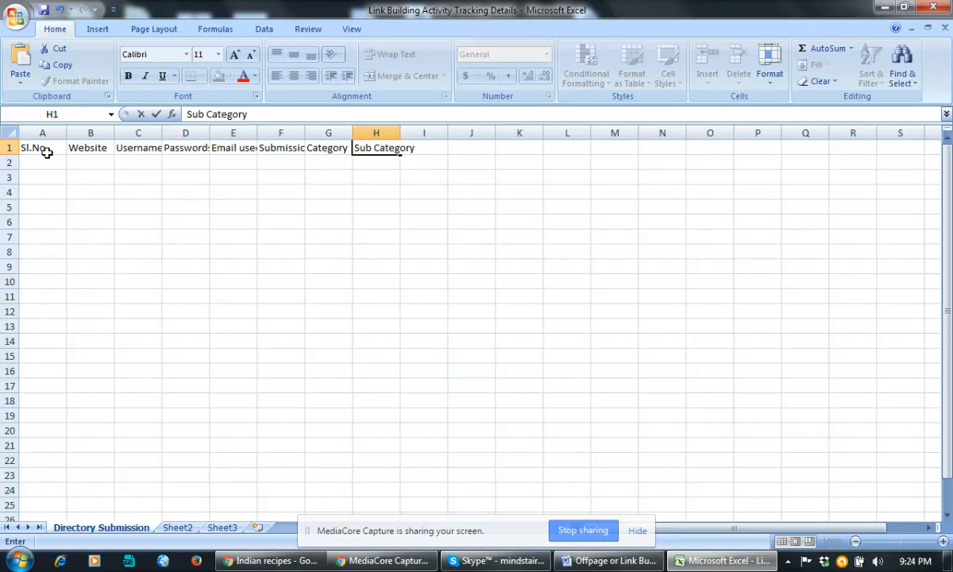
text(ory)
key(Tab)
text(Tit)
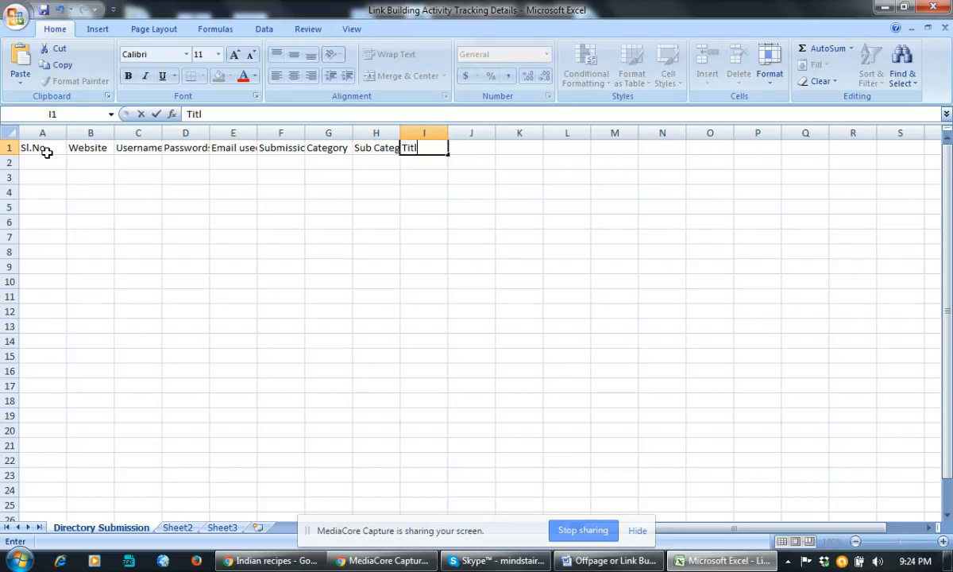
text(le used)
key(Tab)
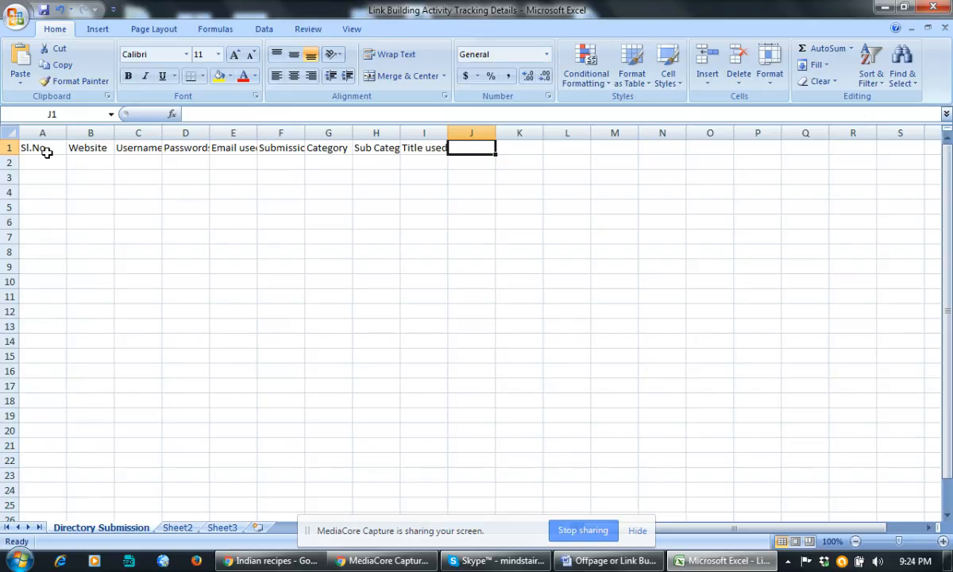
text(st)
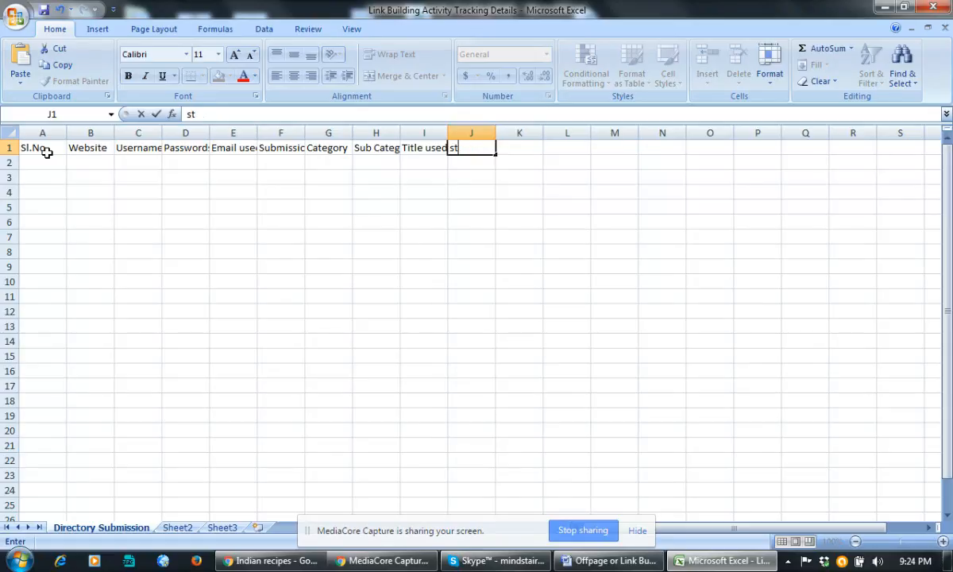
text(Statu)
Give the A1:J1 header row a yellow fill and red text.
click(75, 218)
drag(43, 146, 471, 148)
click(219, 75)
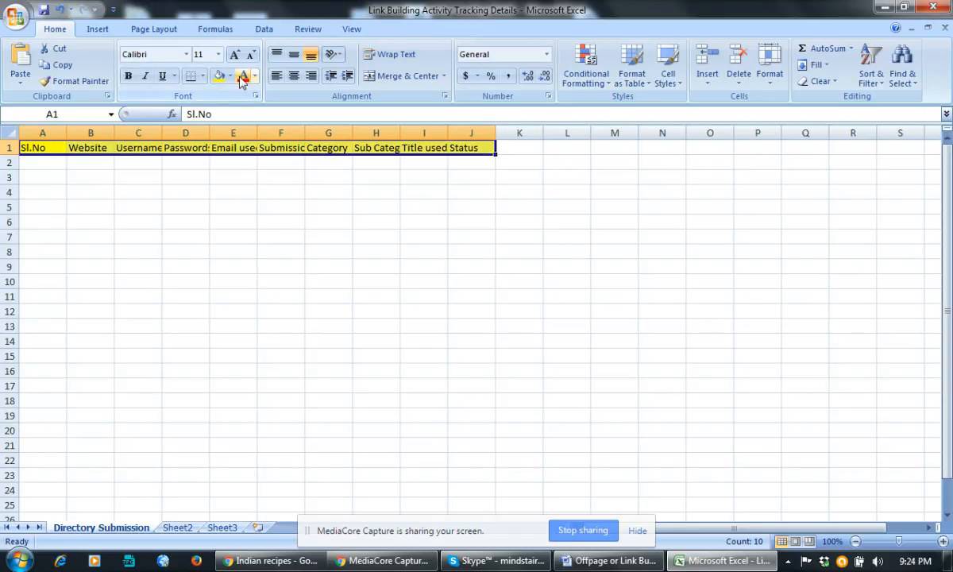
click(243, 76)
click(281, 221)
AutoFit columns E, F, H, I, D and C so every heading shows fully.
double_click(256, 132)
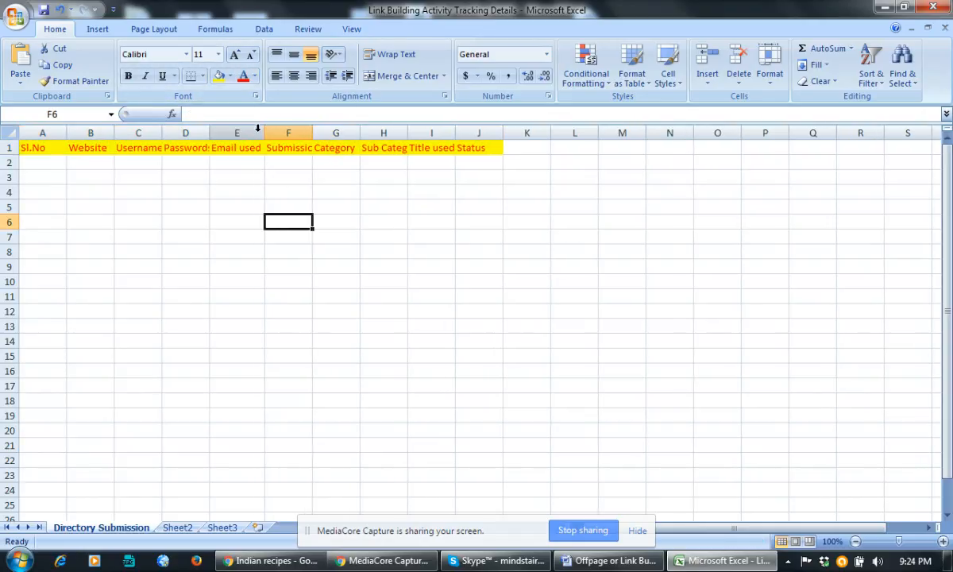
double_click(313, 133)
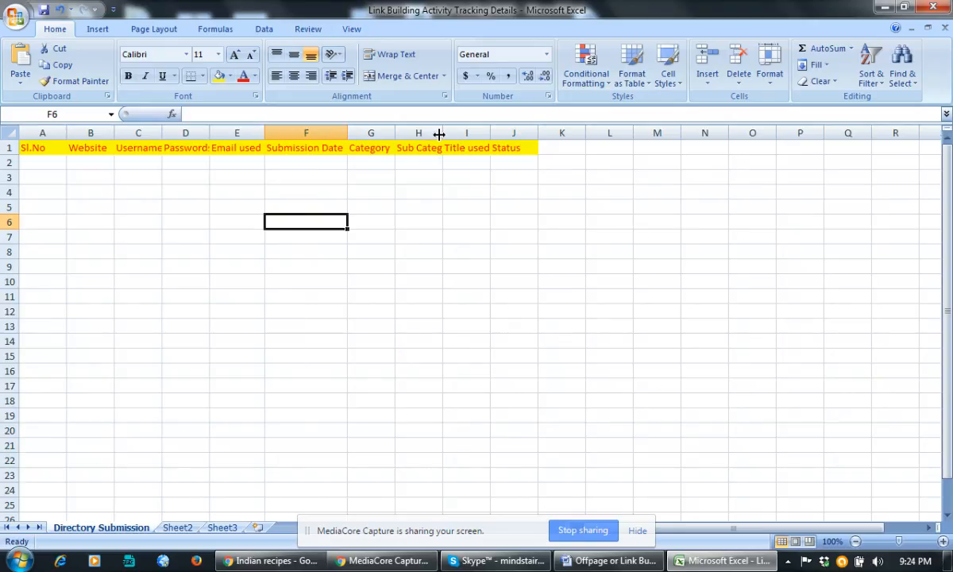
double_click(443, 133)
double_click(508, 132)
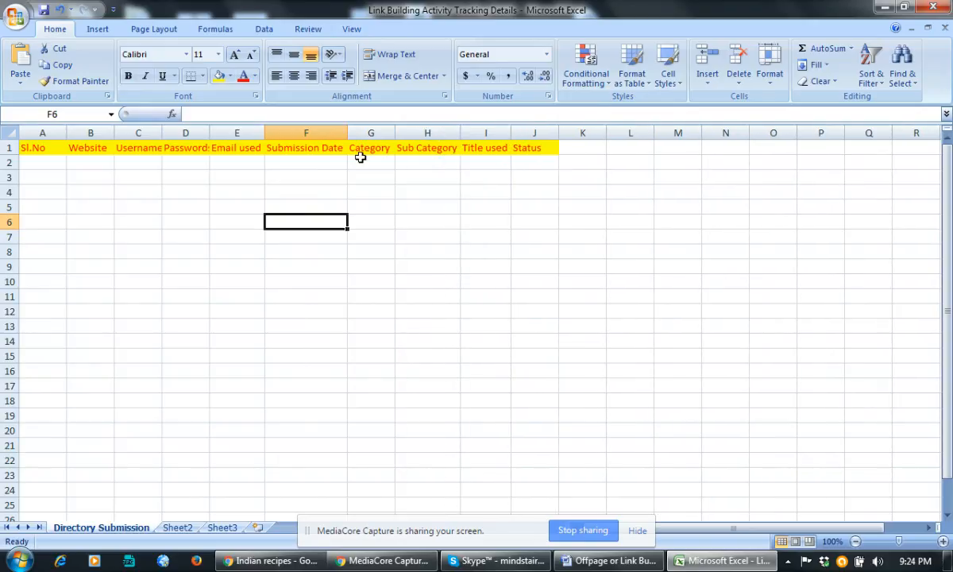
double_click(211, 133)
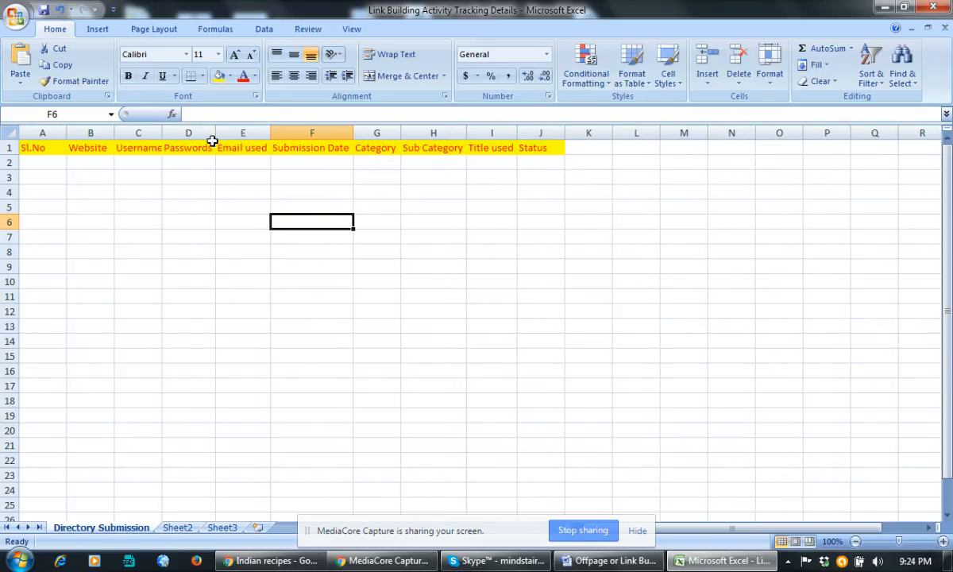
double_click(162, 133)
click(132, 205)
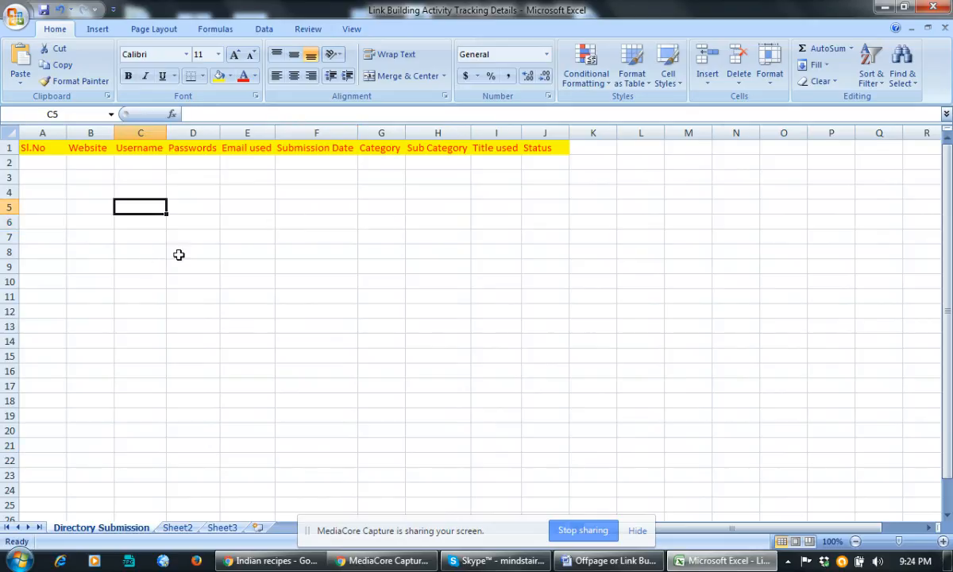
Search Google for 'directory submission website list' in a new Chrome tab.
click(436, 371)
click(274, 560)
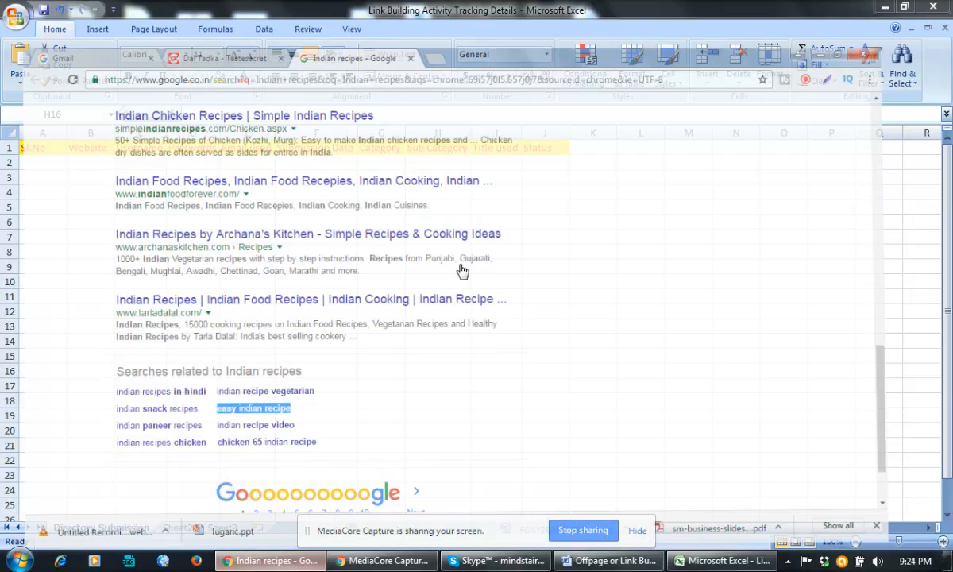
click(453, 11)
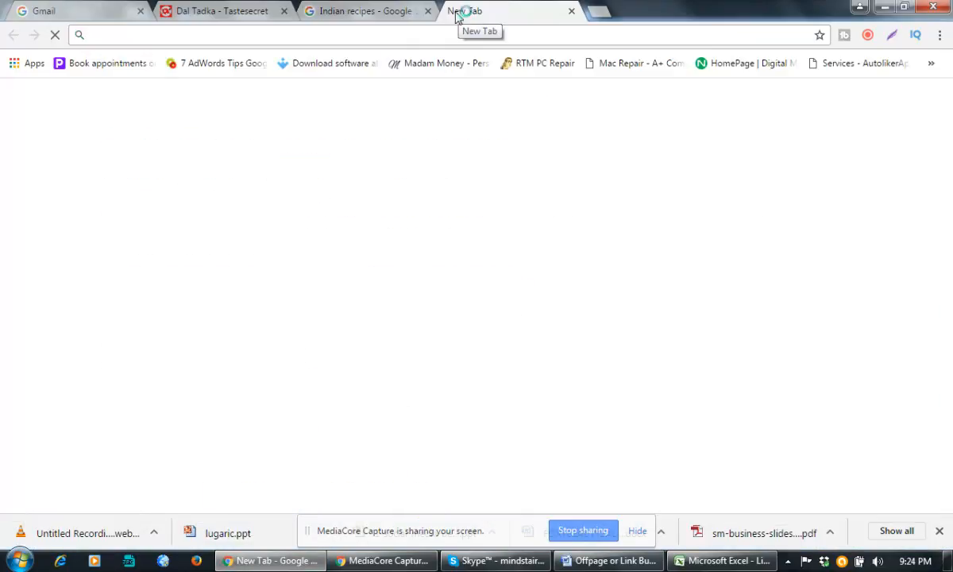
text(di)
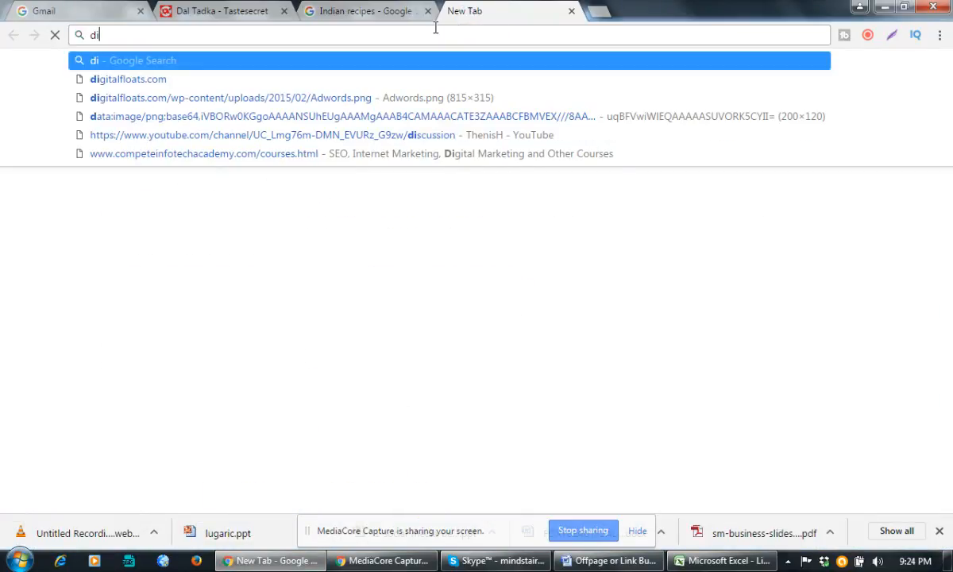
text(rectory subm)
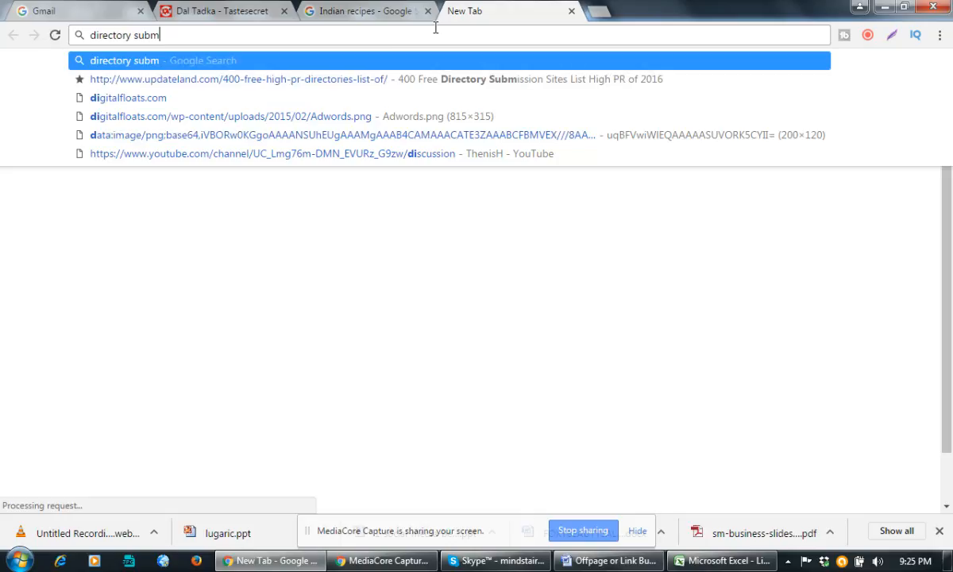
text(ission website list)
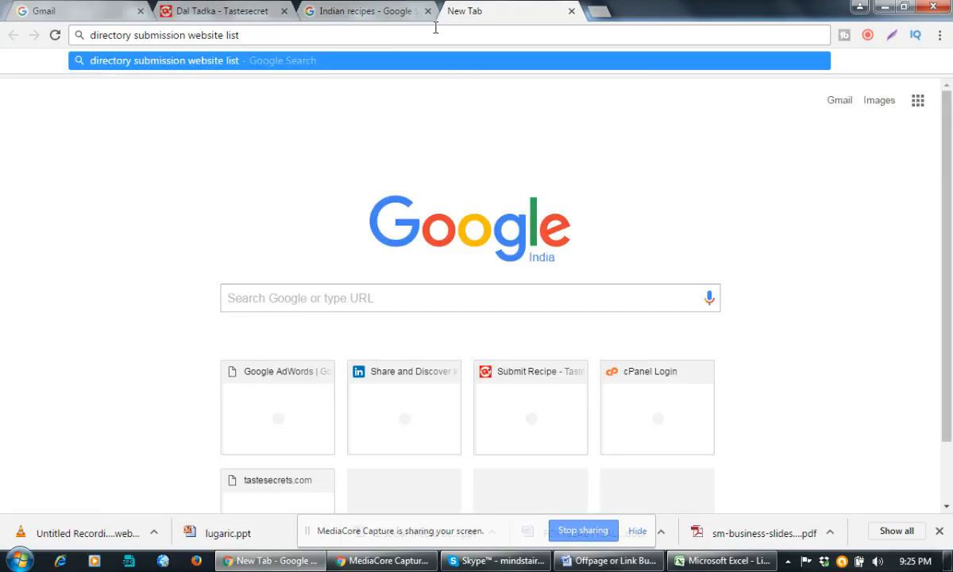
key(Return)
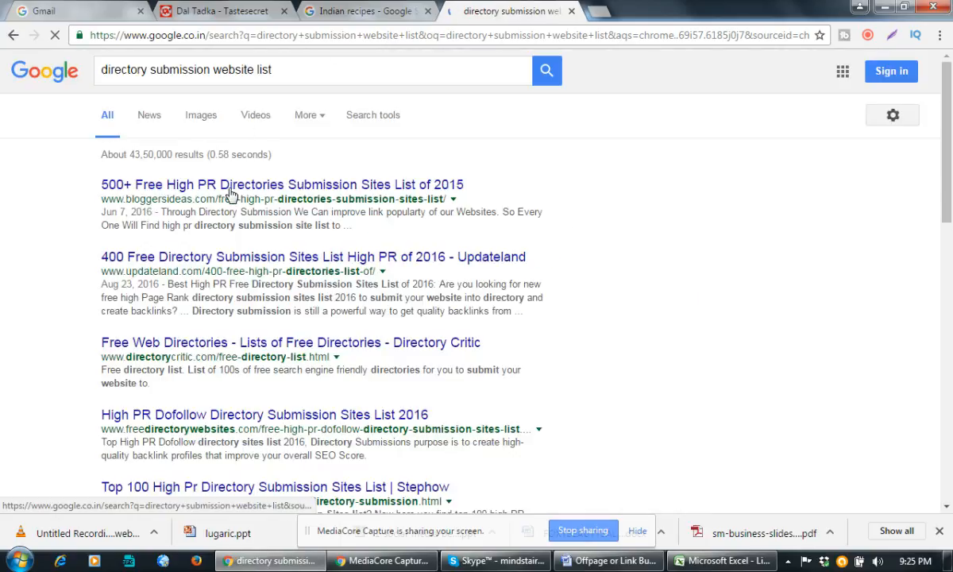
Open the 'Free Web Directories - Lists of Free Directories - Directory Critic' search result.
scroll(211, 296, down, 1)
scroll(211, 296, down, 3)
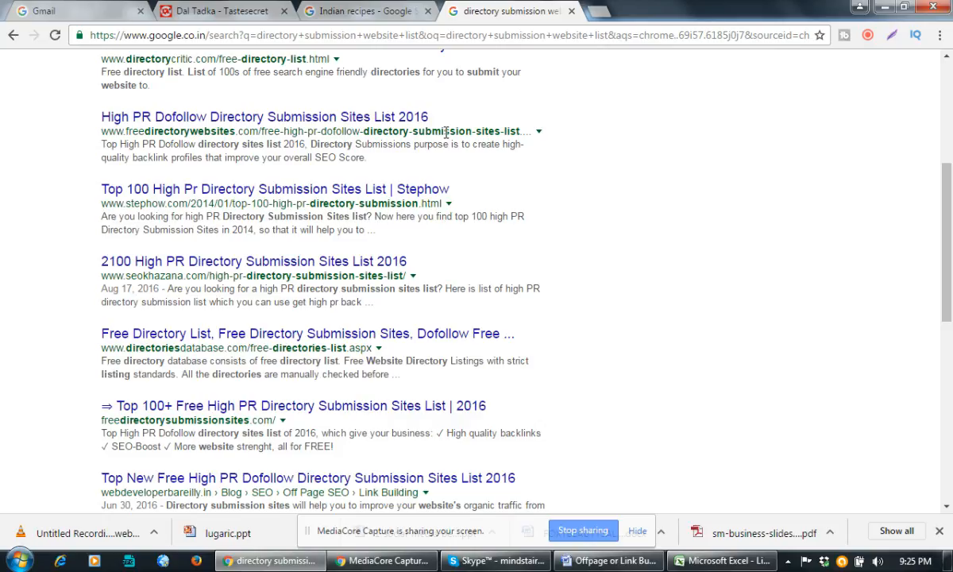
scroll(447, 134, up, 1)
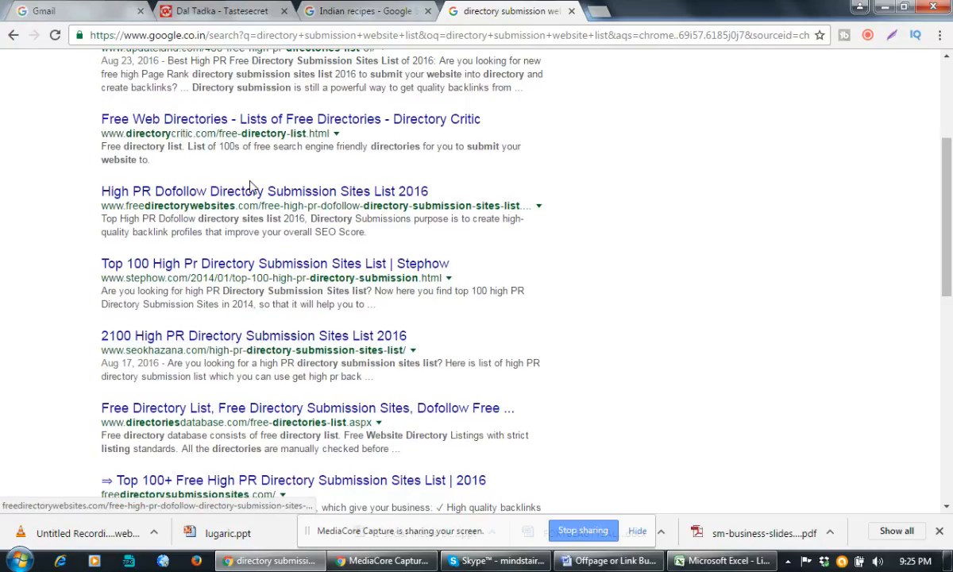
scroll(251, 200, down, 7)
scroll(251, 197, up, 10)
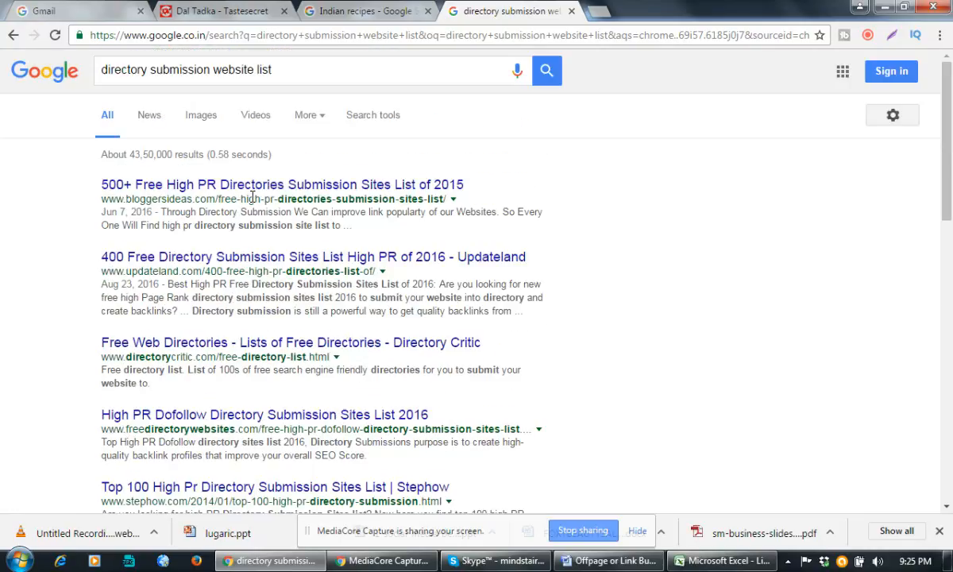
scroll(251, 197, down, 1)
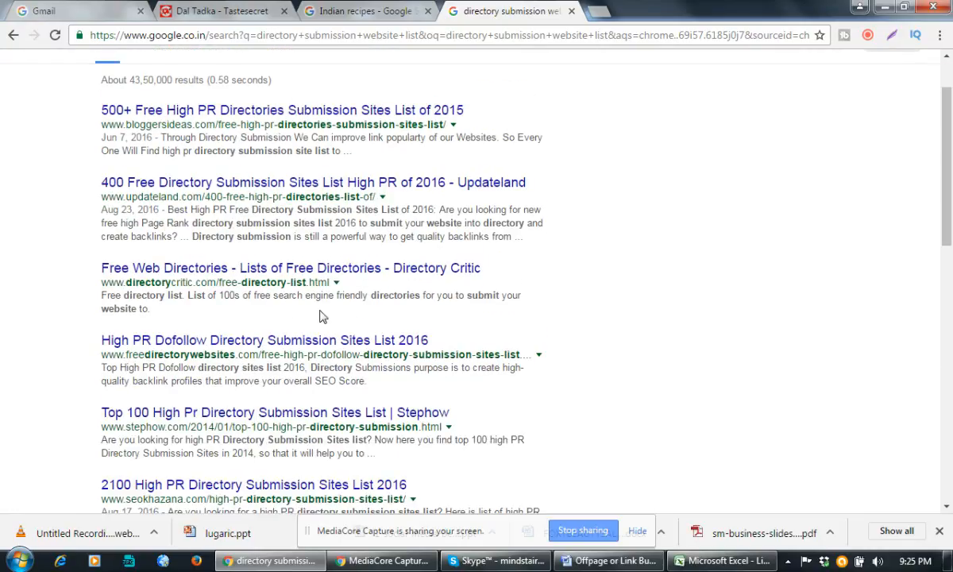
click(256, 267)
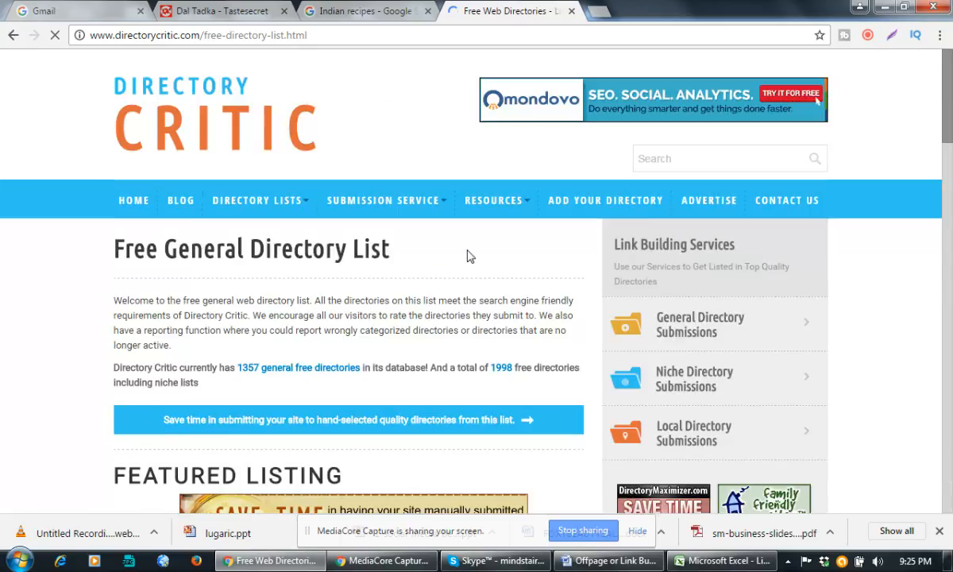
Open the A1 Web Directory link in a new tab and switch to it.
scroll(467, 255, down, 10)
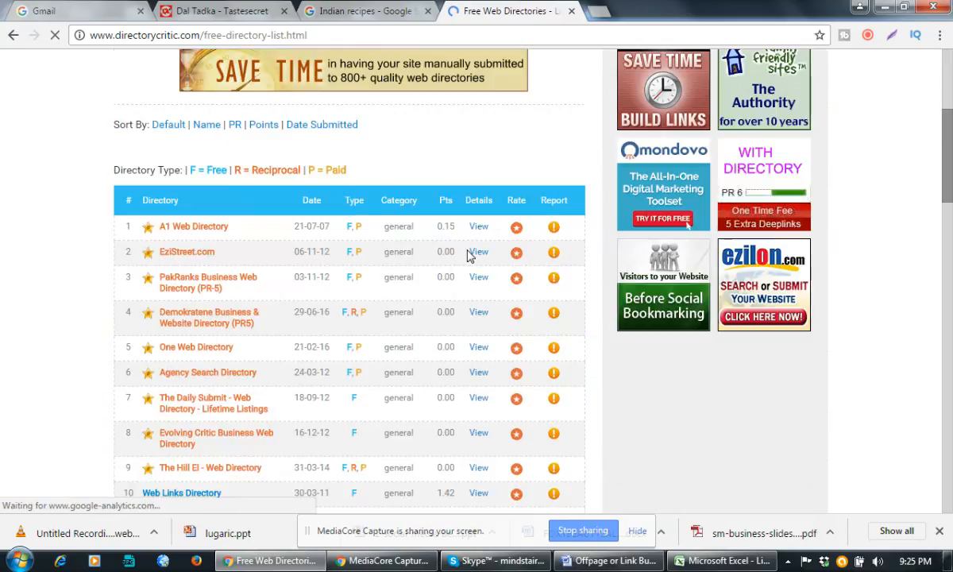
scroll(355, 395, down, 3)
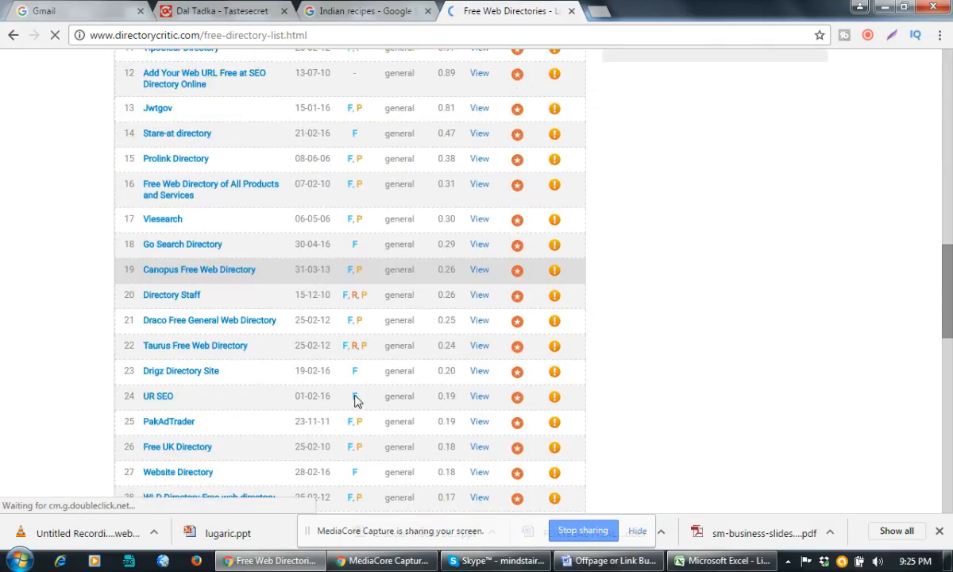
scroll(355, 398, up, 5)
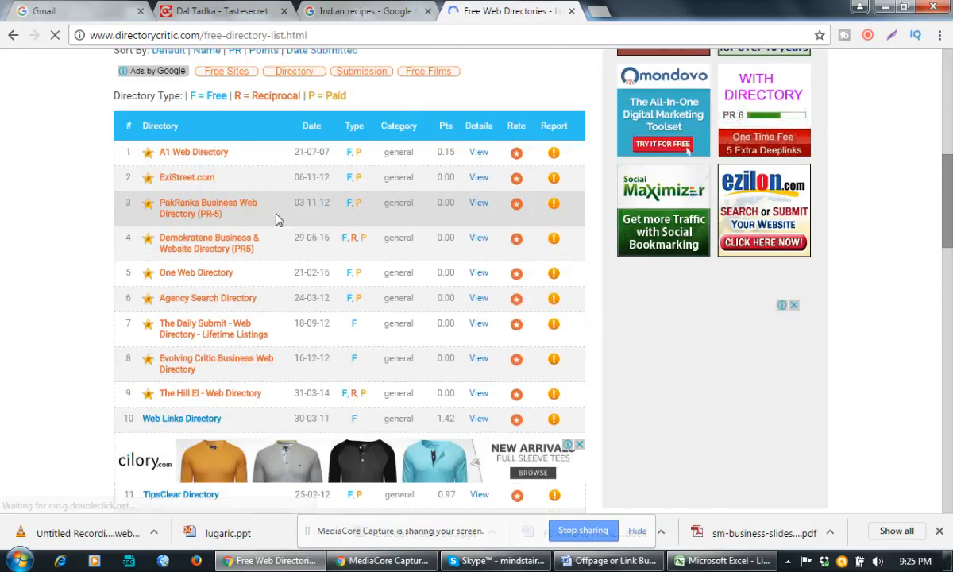
right_click(248, 154)
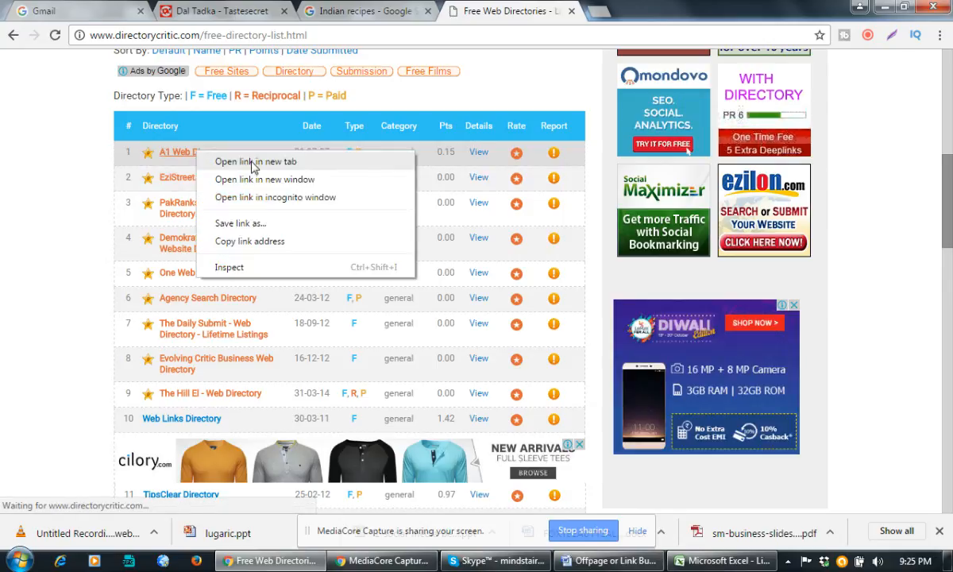
click(252, 164)
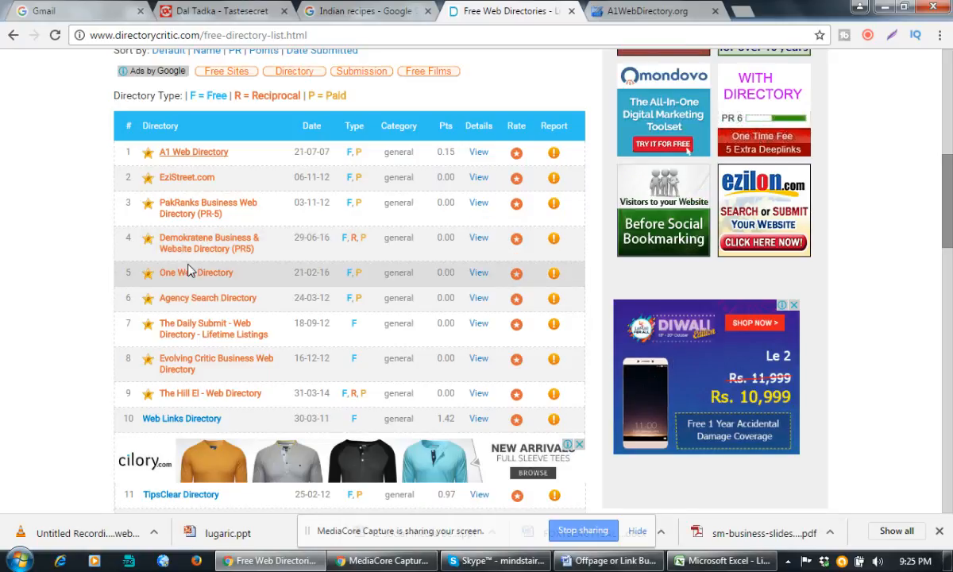
click(639, 8)
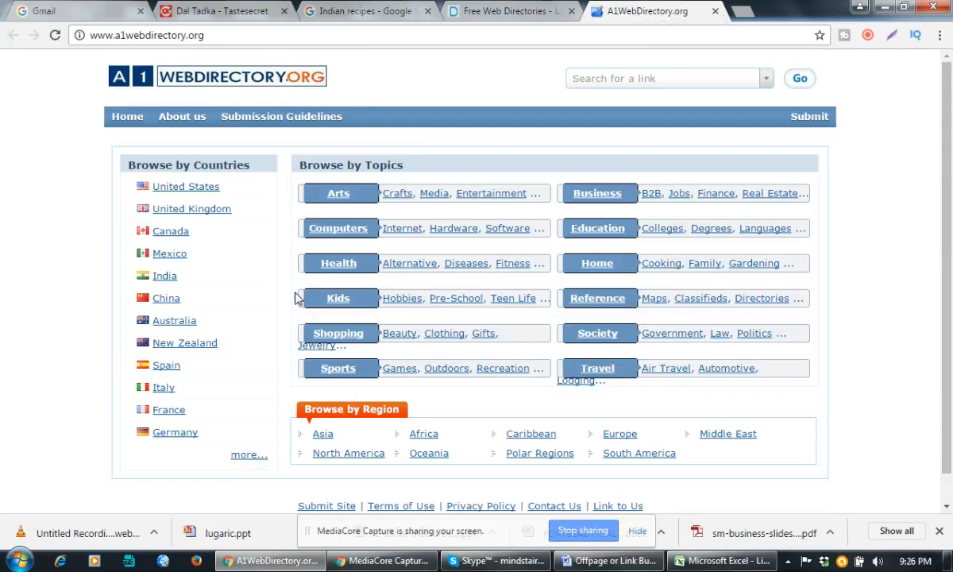
Enter 1 and the A1WebDirectory.org URL in A2:B2, then open the Reference category.
click(220, 36)
key(ctrl+c)
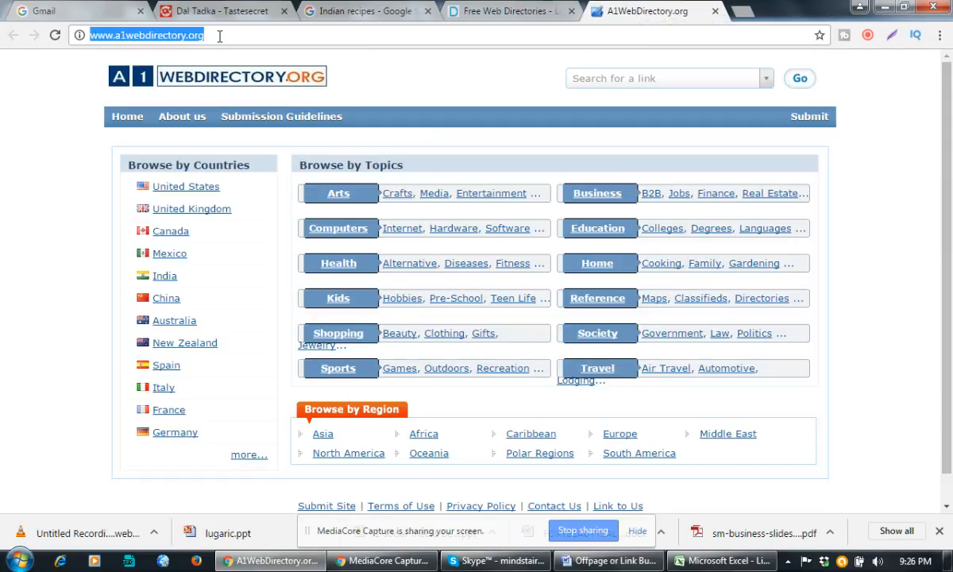
key(alt+Tab)
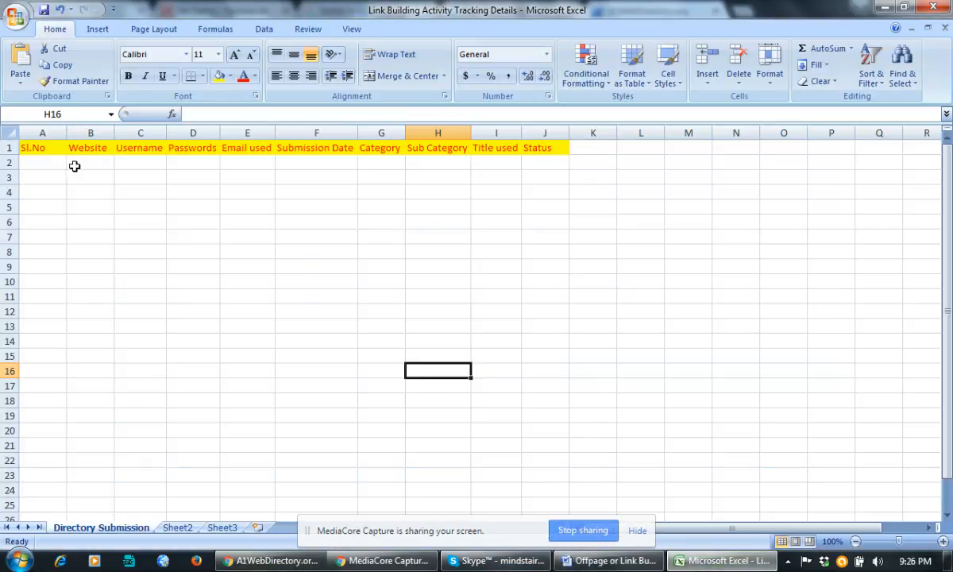
click(44, 159)
text(1)
key(Tab)
key(ctrl+v)
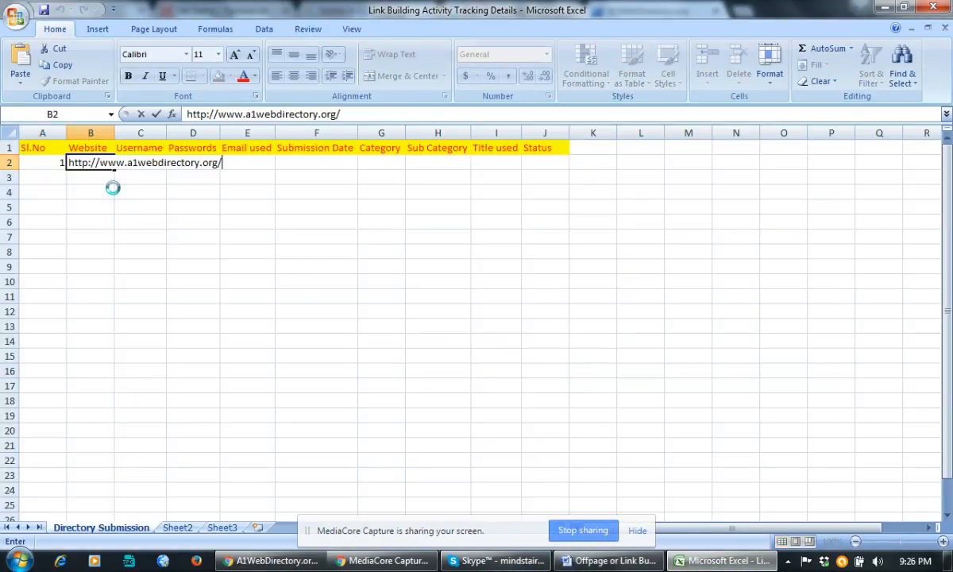
click(140, 221)
key(alt+Tab)
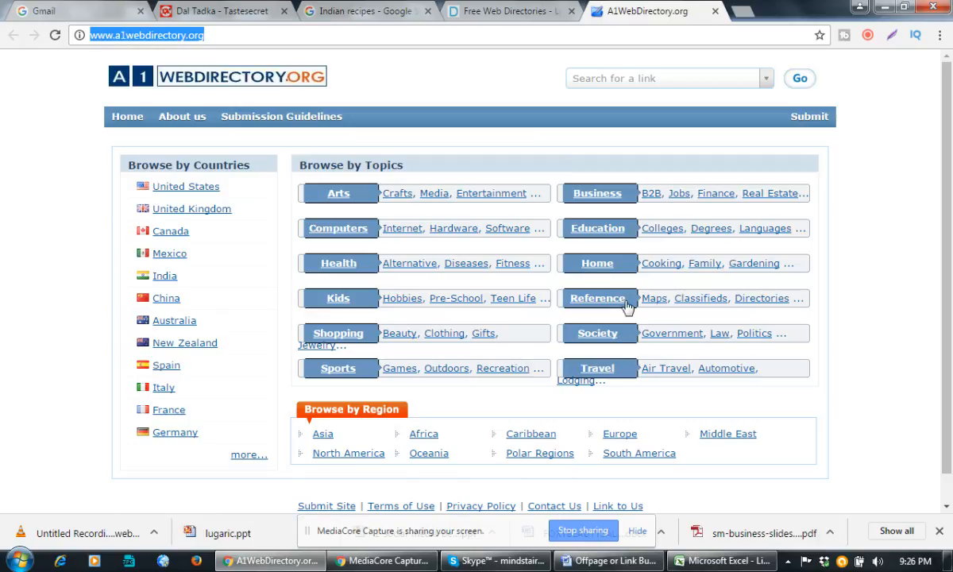
click(588, 305)
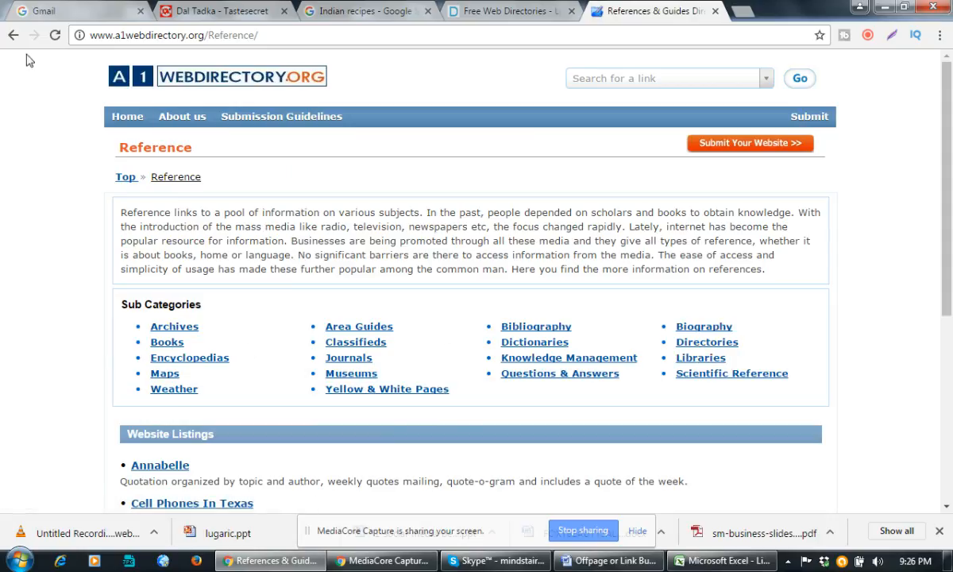
Paste the directory's Home category page address into the row 2 Category cell.
click(15, 36)
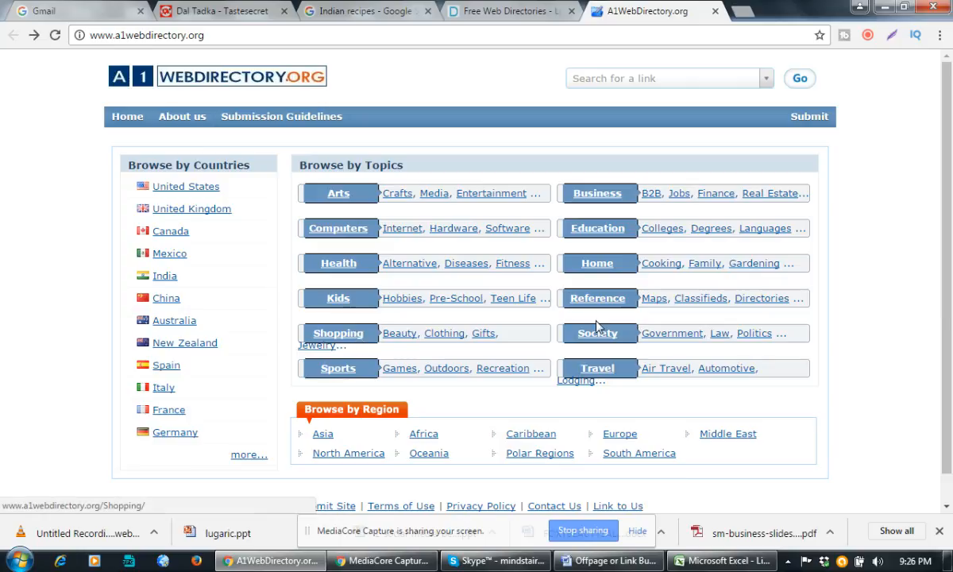
click(600, 269)
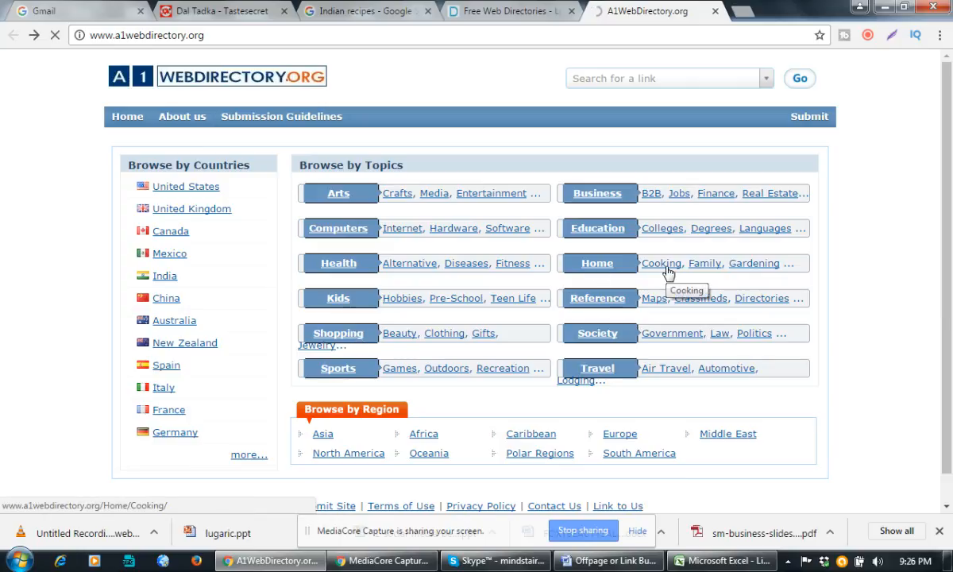
click(255, 36)
key(ctrl+c)
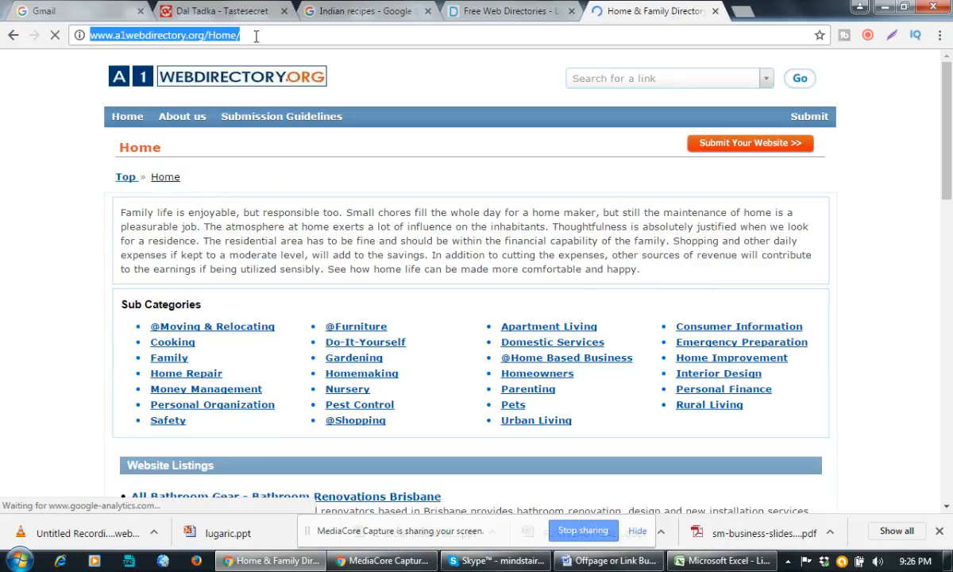
click(715, 561)
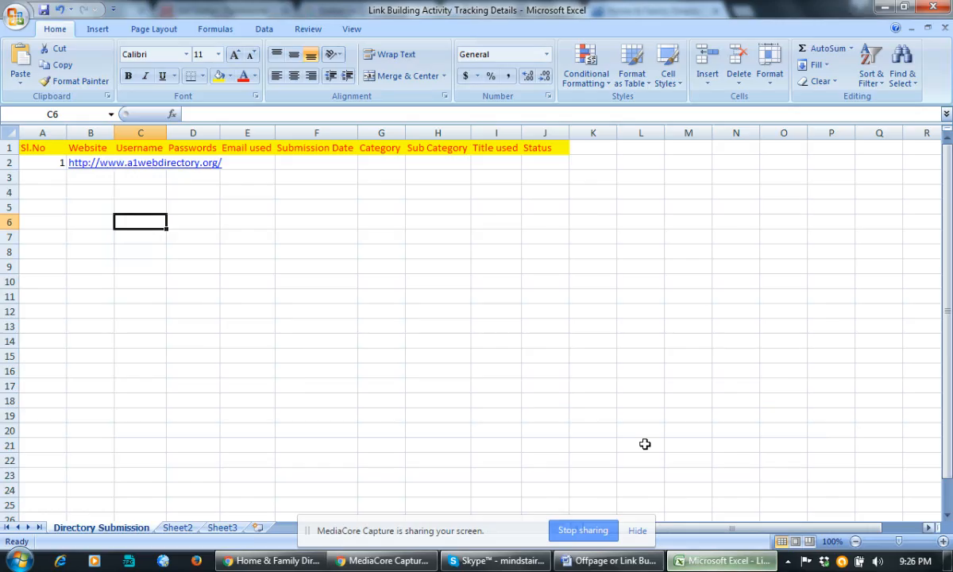
double_click(380, 159)
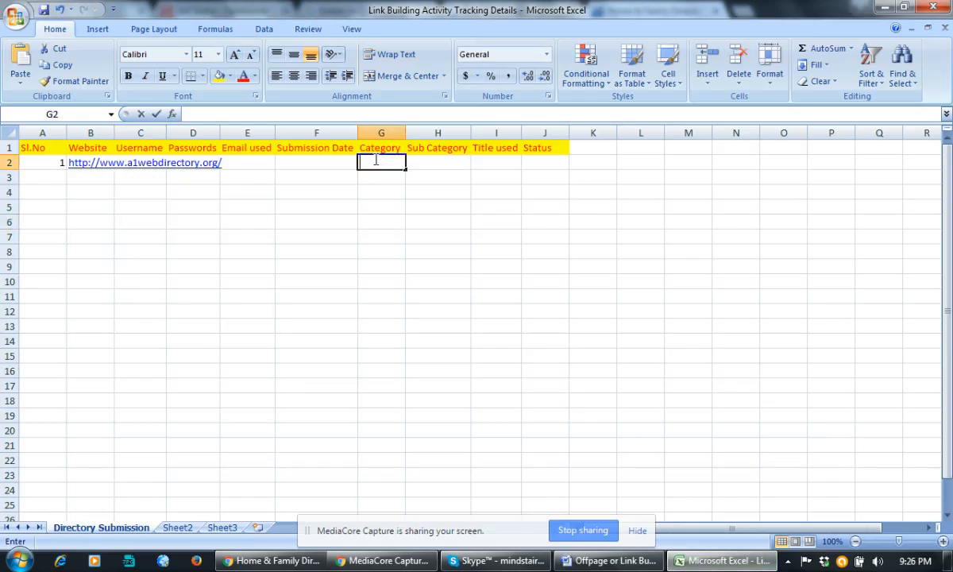
key(ctrl+v)
click(411, 281)
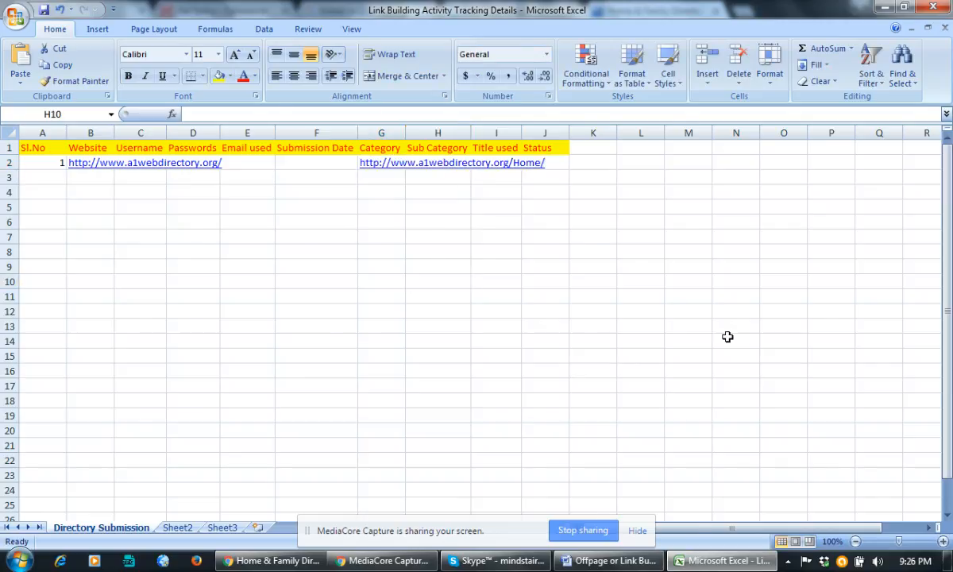
Paste the Cooking subcategory address into H2, then start Submit Your Website for Cooking.
key(alt+Tab)
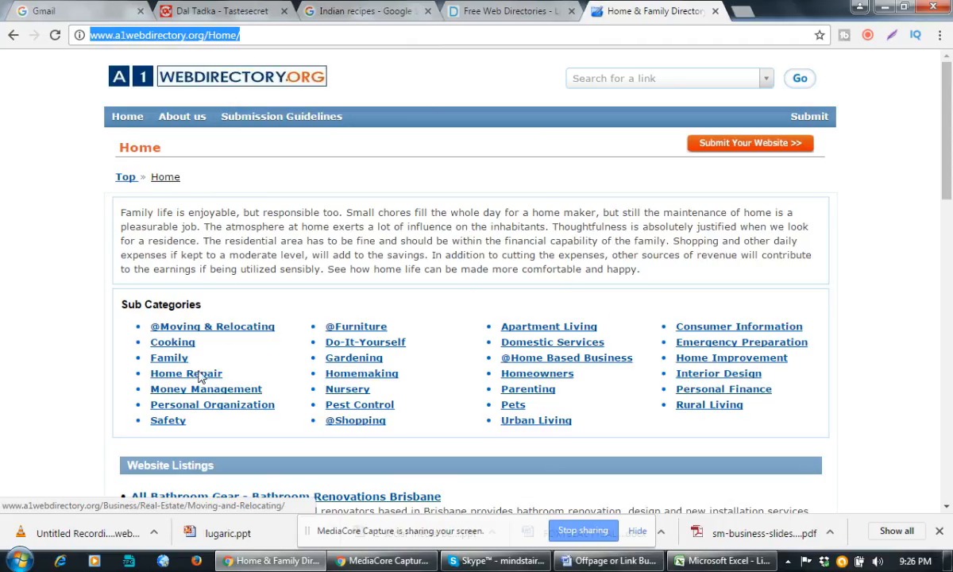
click(170, 344)
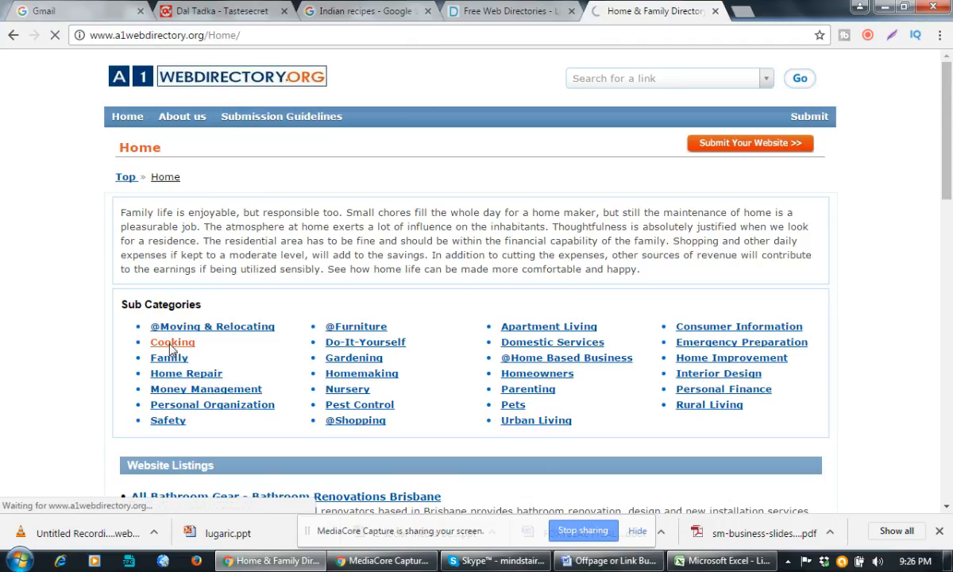
click(253, 37)
key(ctrl+c)
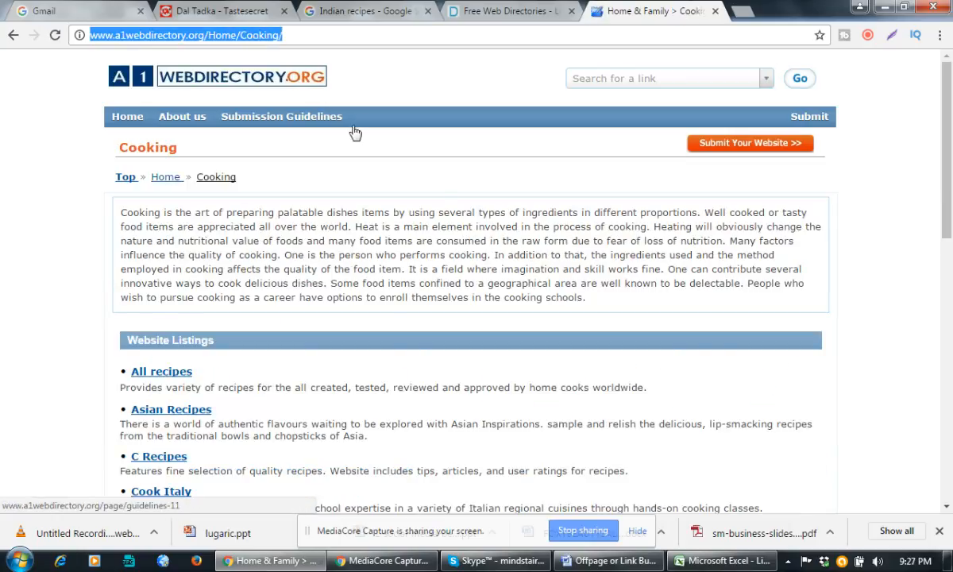
key(alt+Tab)
double_click(451, 165)
key(ctrl+v)
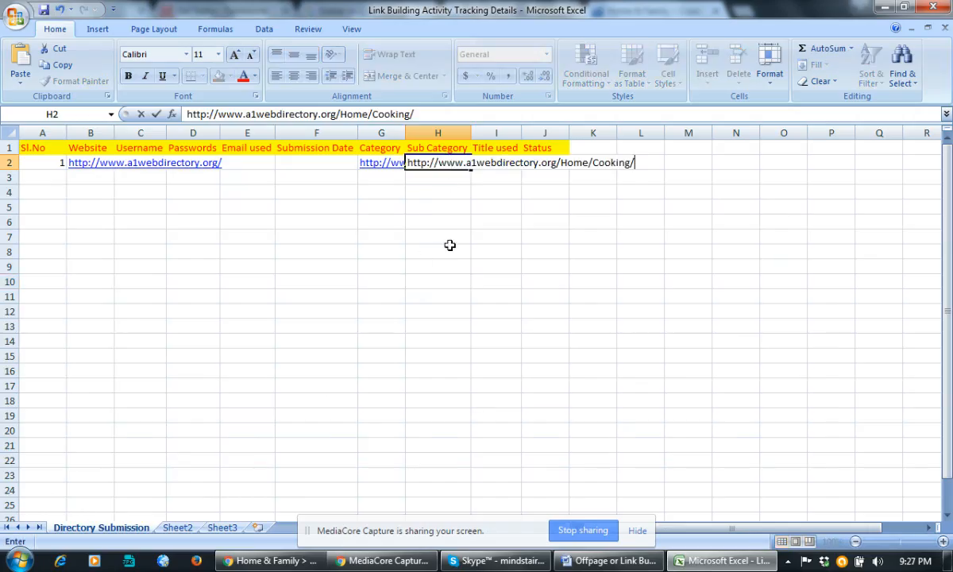
click(433, 267)
key(alt+Tab)
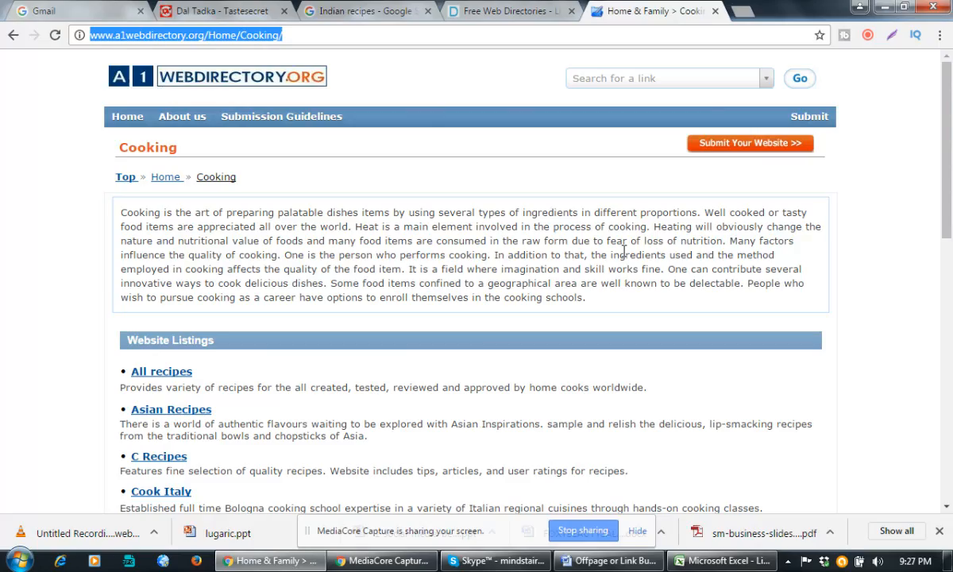
click(749, 147)
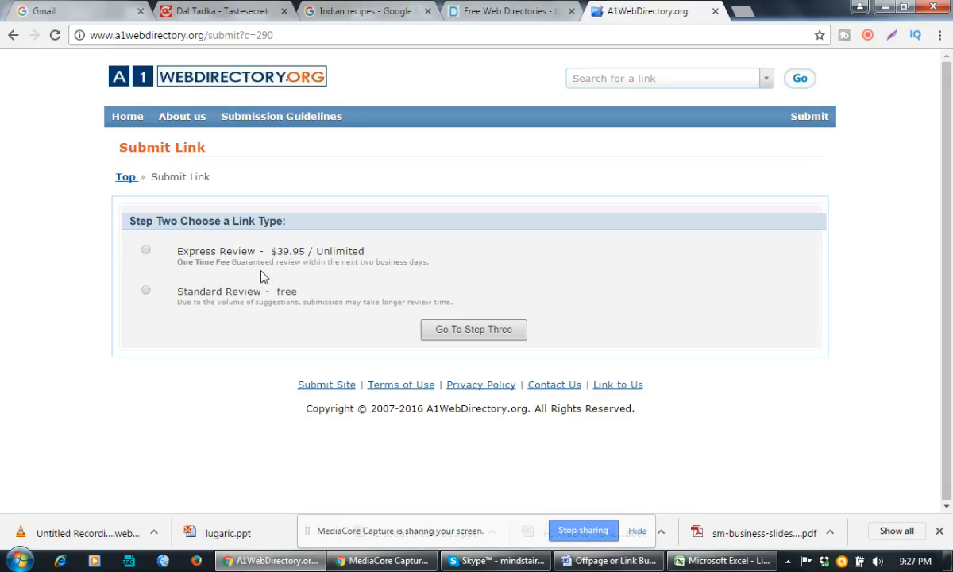
Choose the free Standard Review, proceed to Step Three, and focus the Website Title field.
drag(190, 292, 325, 291)
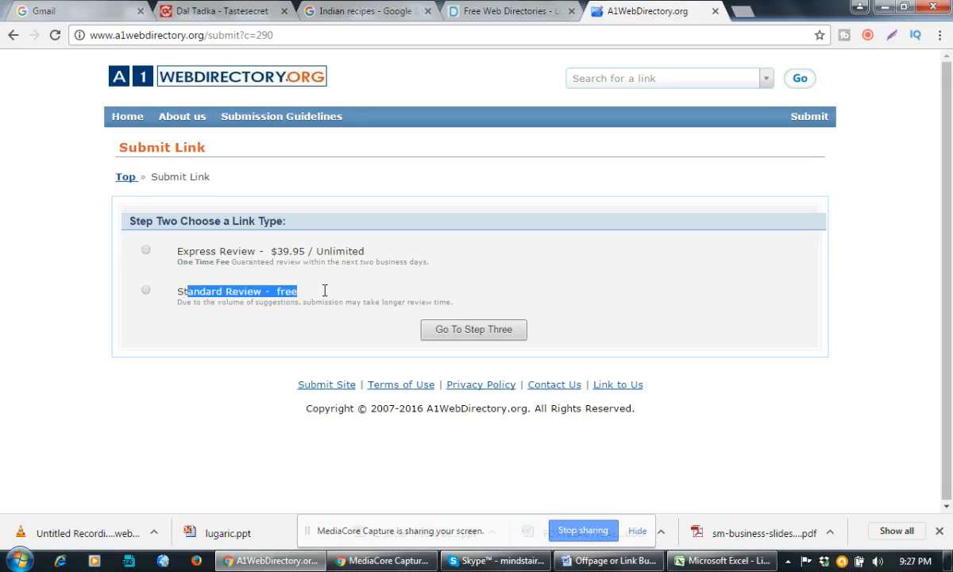
click(145, 290)
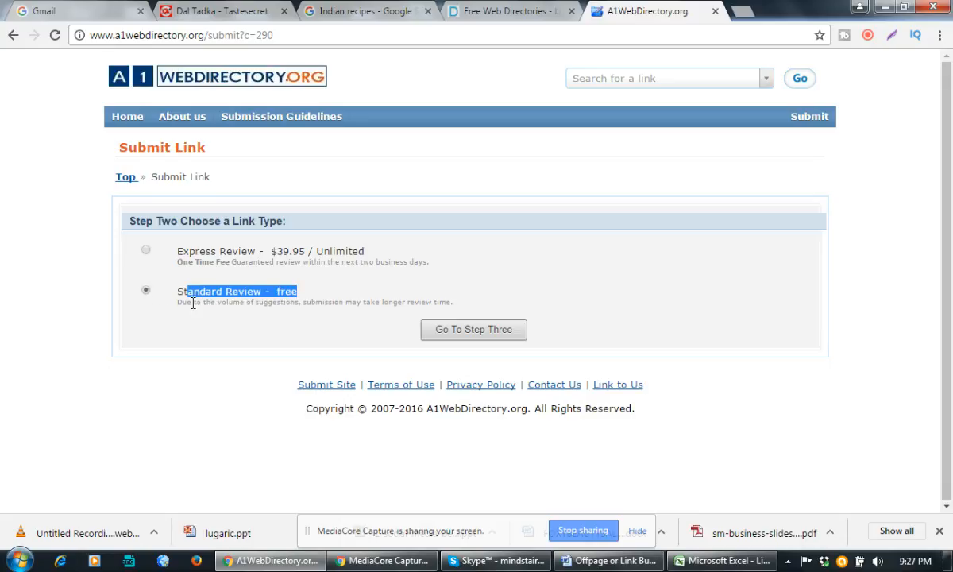
click(475, 330)
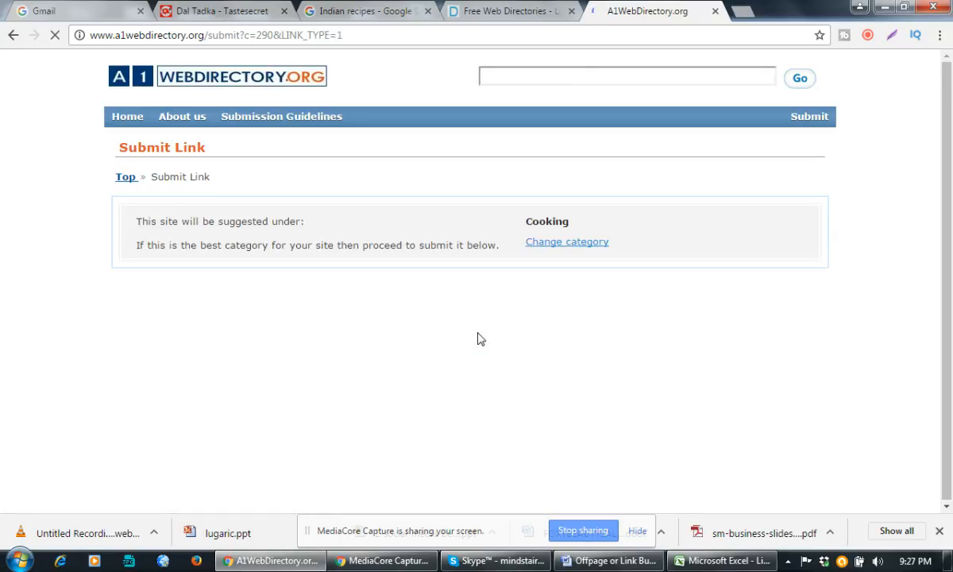
scroll(479, 336, down, 1)
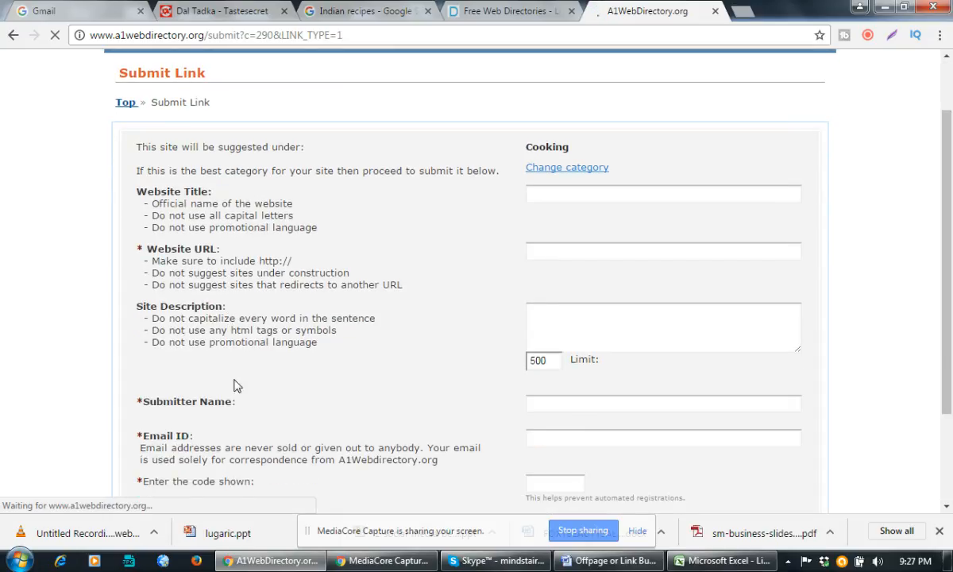
click(560, 194)
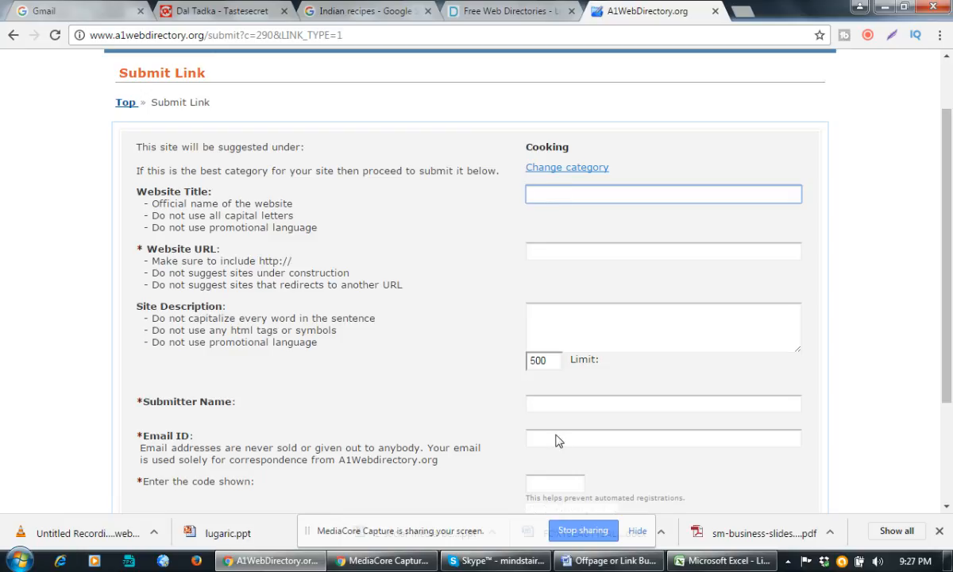
click(609, 561)
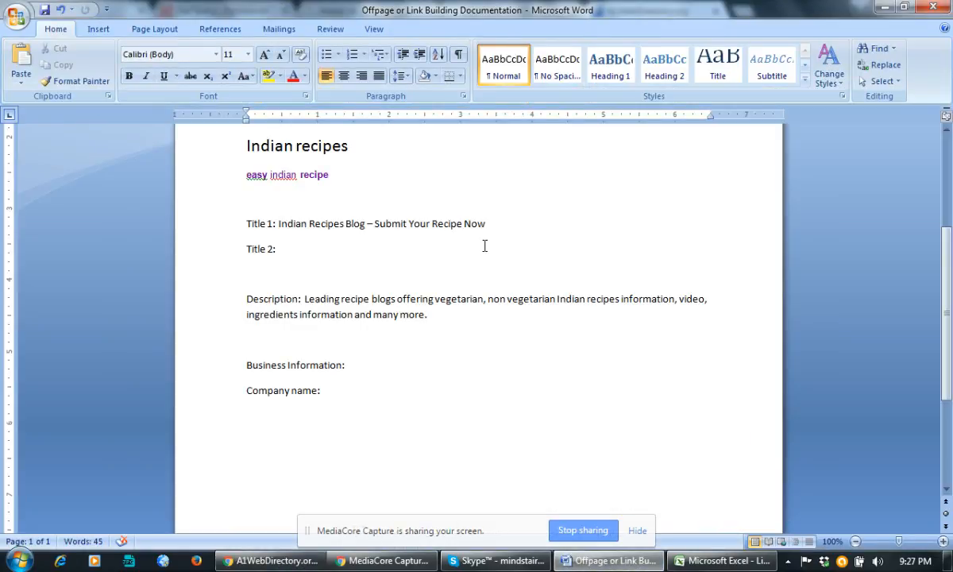
drag(488, 223, 284, 218)
key(ctrl+c)
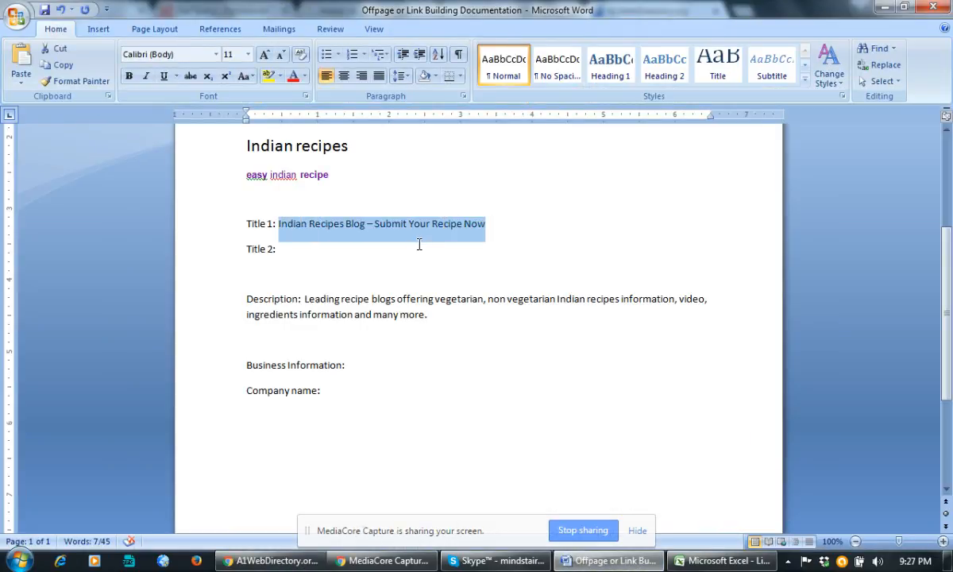
key(alt+Tab)
key(ctrl+v)
key(alt+Tab)
scroll(477, 236, up, 4)
drag(634, 221, 372, 220)
key(ctrl+c)
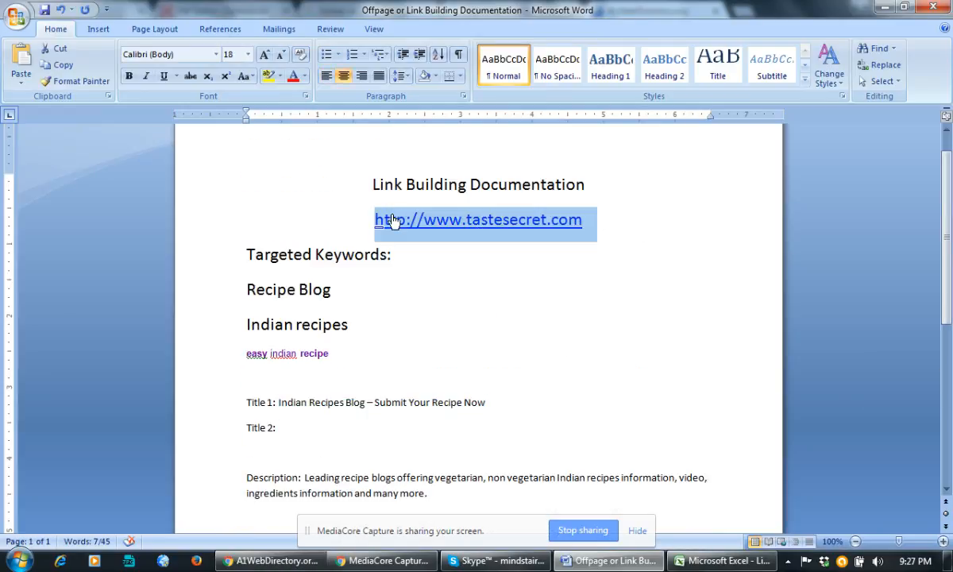
key(alt+Tab)
click(582, 256)
key(ctrl+v)
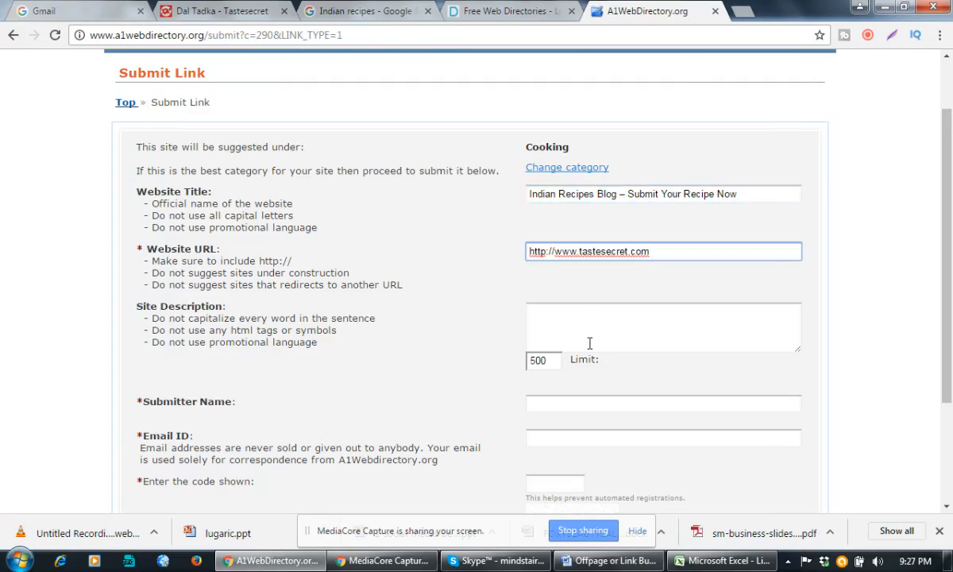
key(alt+Tab)
Paste the documented description paragraph into the Site Description box.
scroll(465, 355, down, 4)
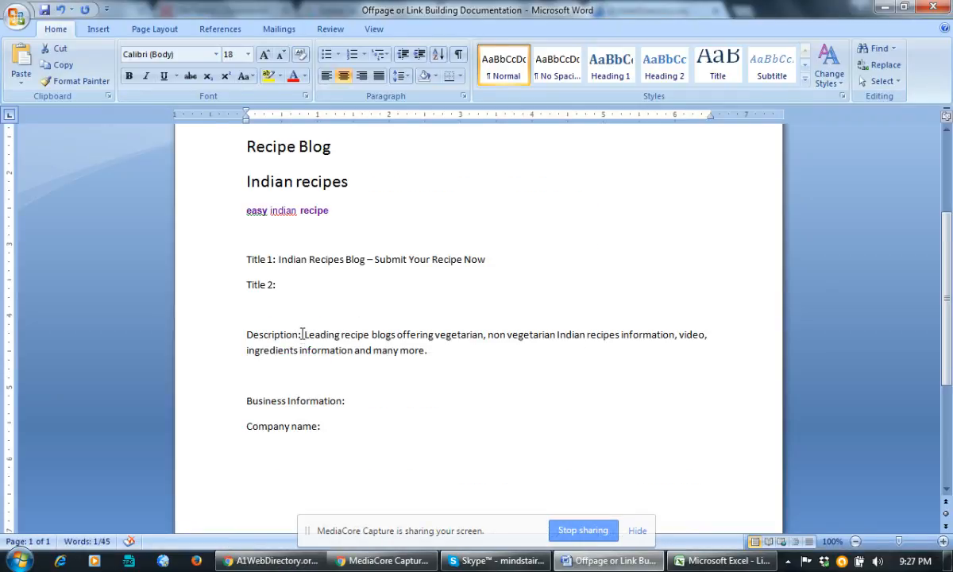
drag(302, 334, 429, 351)
key(ctrl+c)
key(alt+Tab)
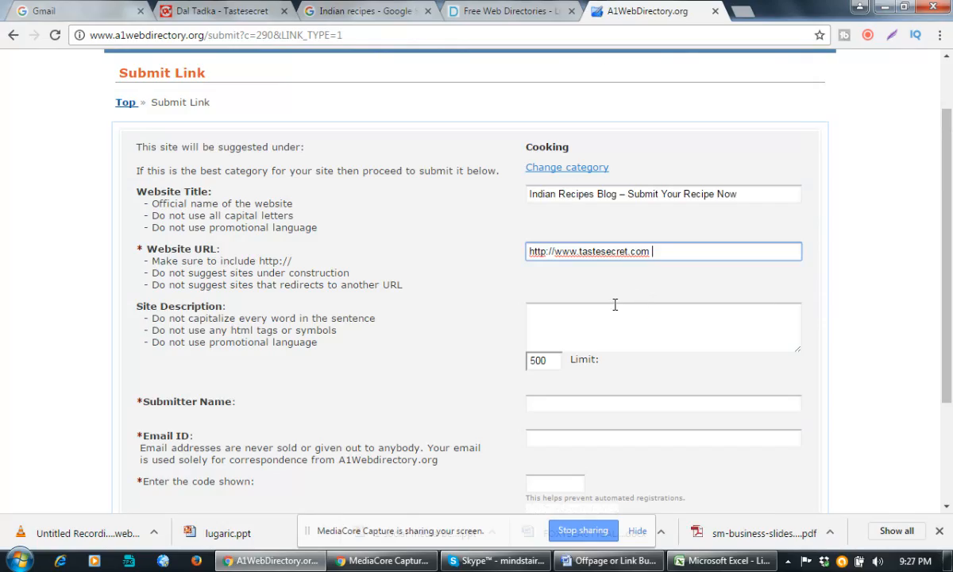
click(601, 326)
key(ctrl+v)
Enter the submitter's name, e-mail and verification code, accept the terms, and submit the link.
scroll(699, 322, down, 2)
click(606, 254)
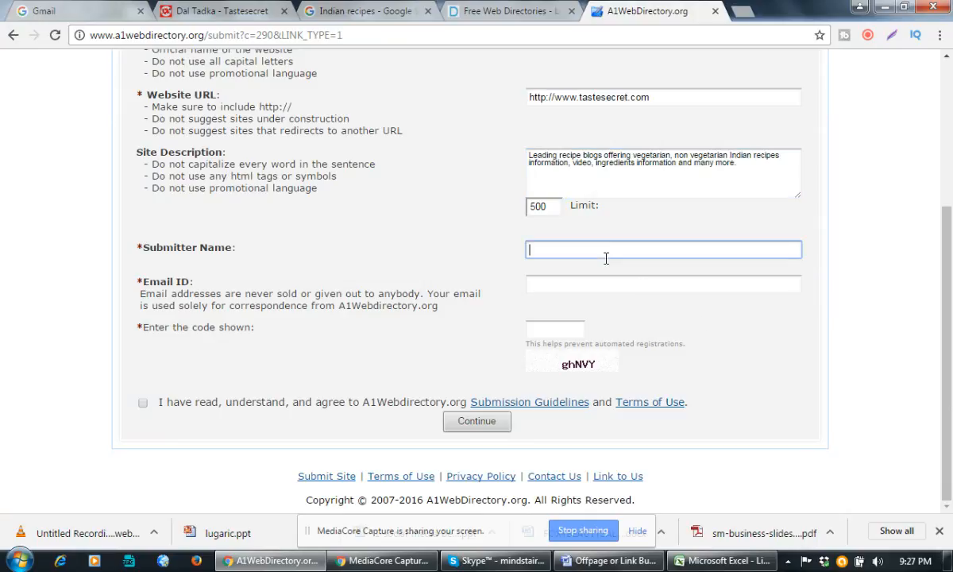
click(563, 278)
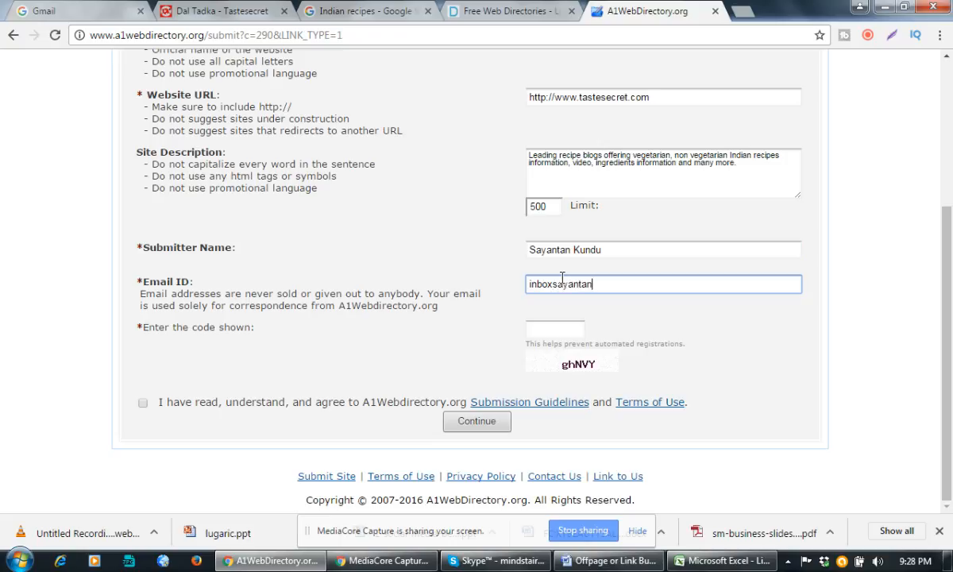
text(@gmail.com)
click(551, 330)
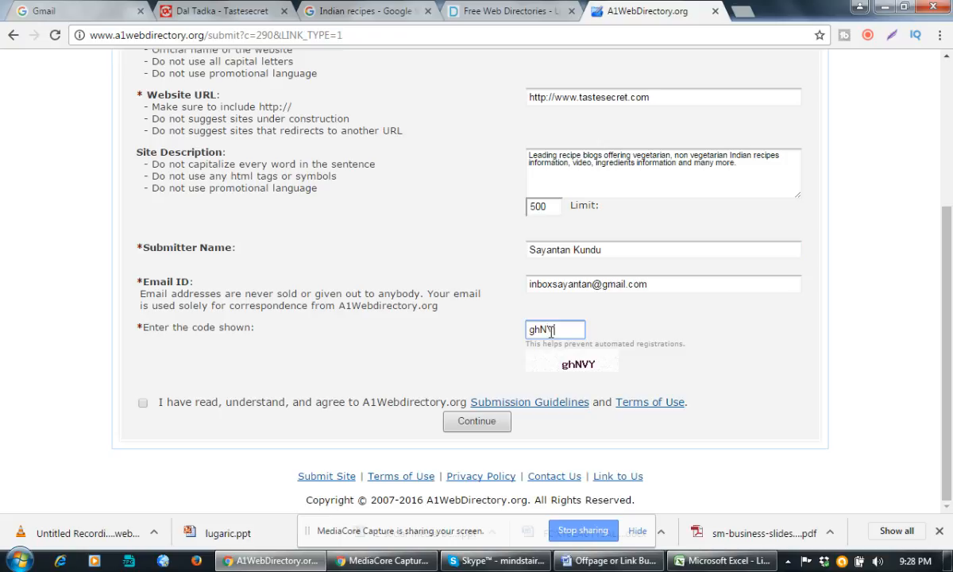
click(143, 403)
click(452, 423)
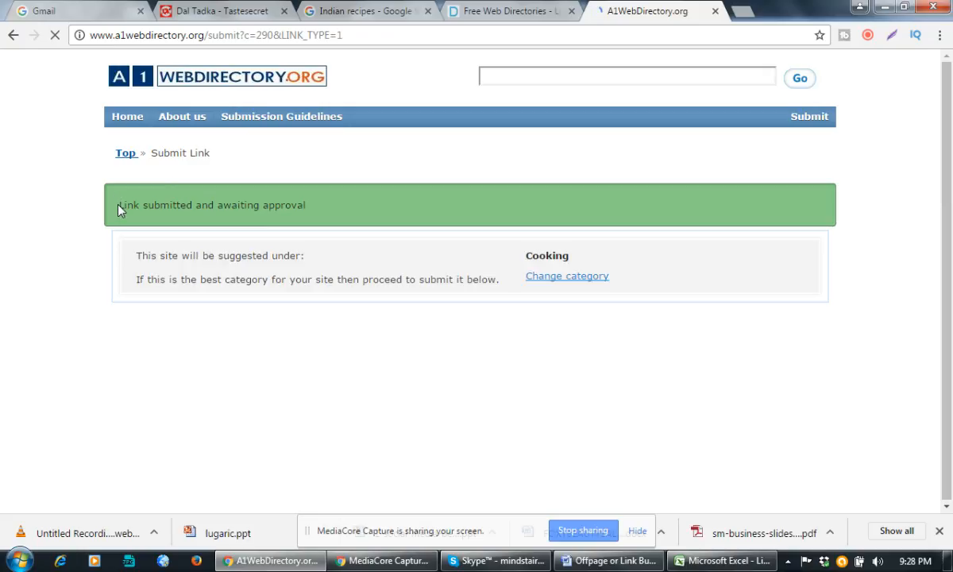
Paste the 'Link submitted and awaiting approval' status from the documentation into cell J2.
drag(119, 205, 325, 210)
key(ctrl+c)
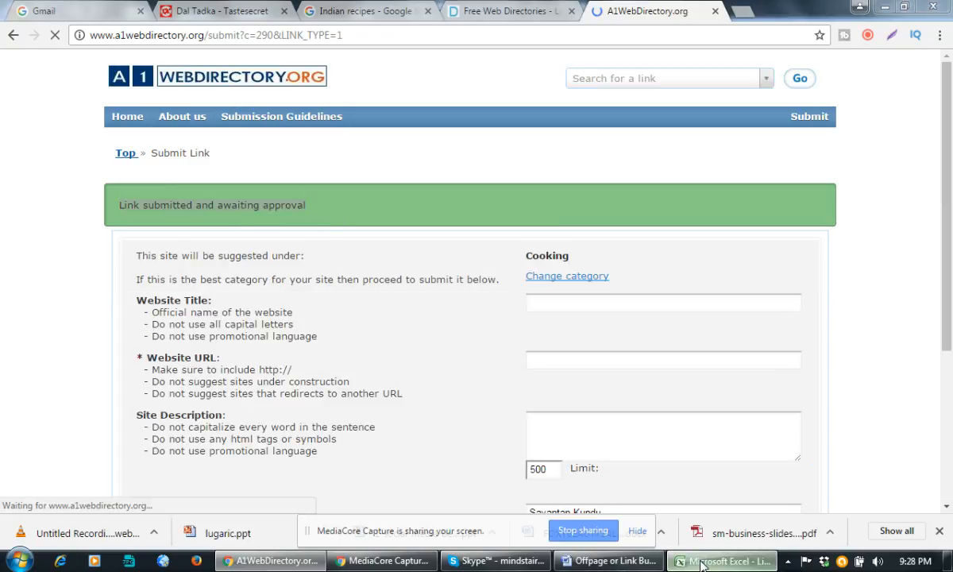
click(677, 561)
click(539, 161)
key(ctrl+v)
click(574, 263)
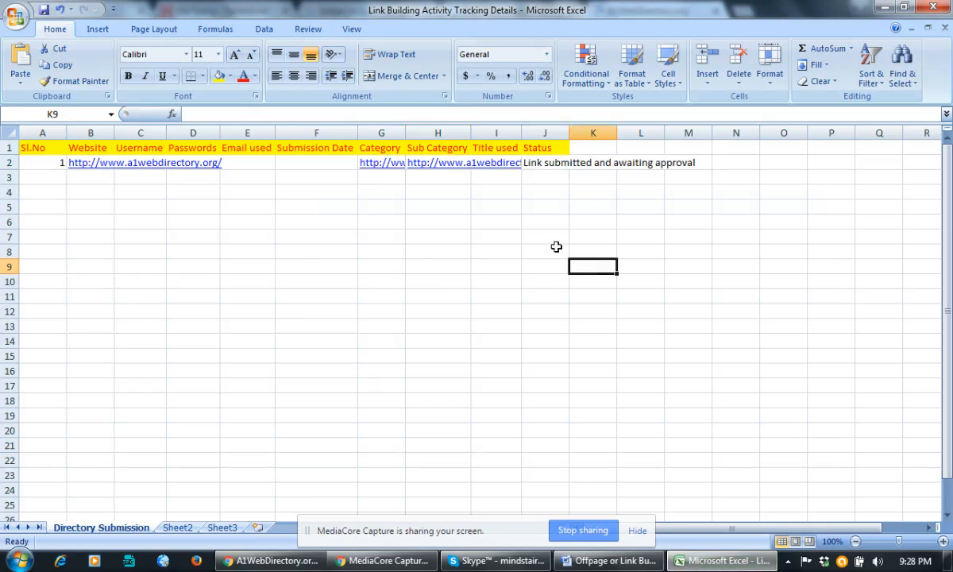
Paste the Title 1 text into cell I2 and autofit columns I and H.
click(610, 561)
click(383, 280)
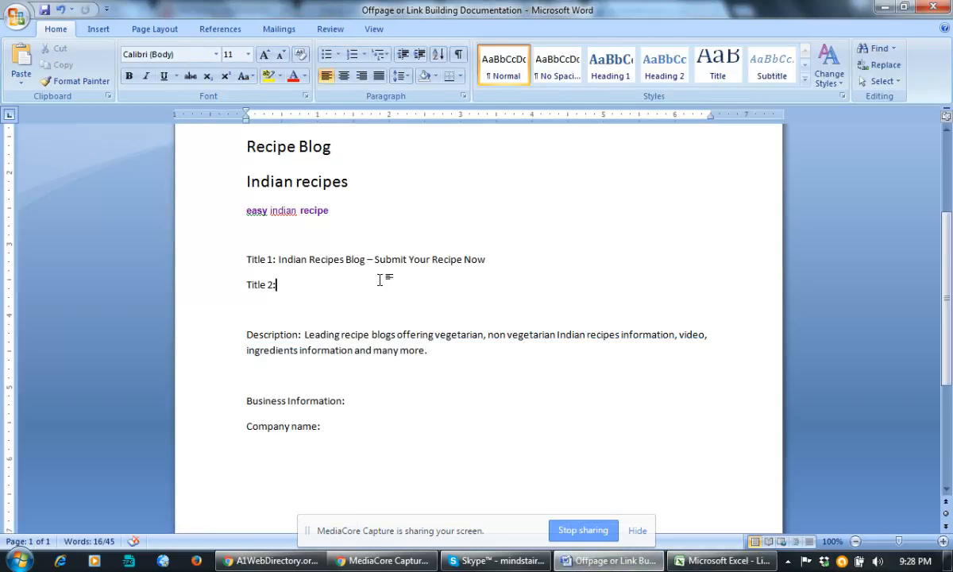
drag(488, 260, 296, 257)
key(ctrl+c)
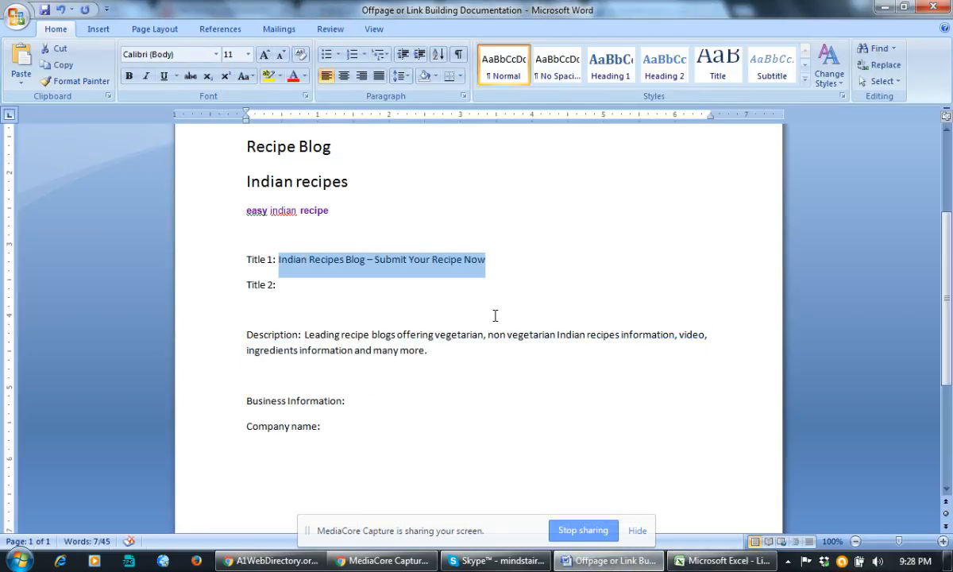
click(719, 561)
click(502, 162)
key(ctrl+v)
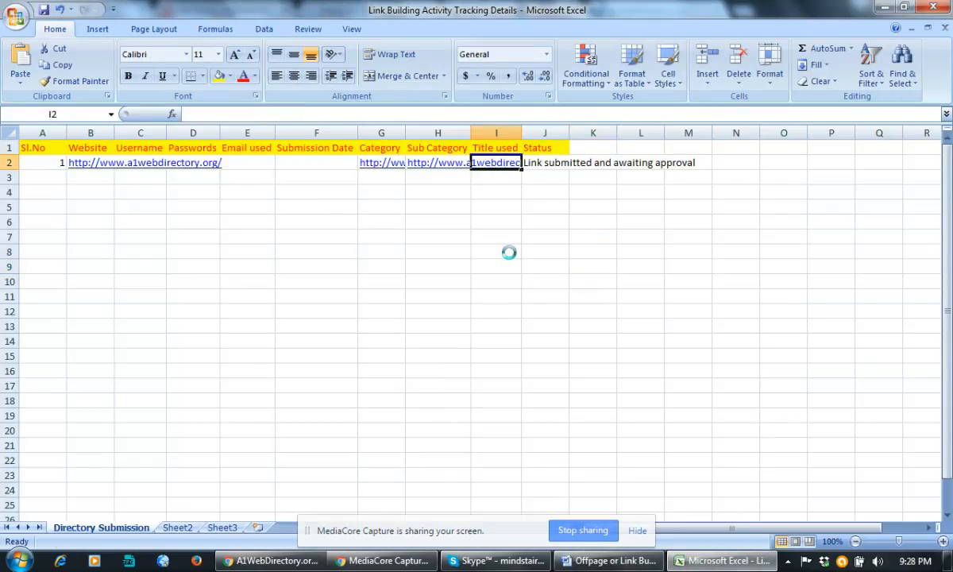
click(503, 251)
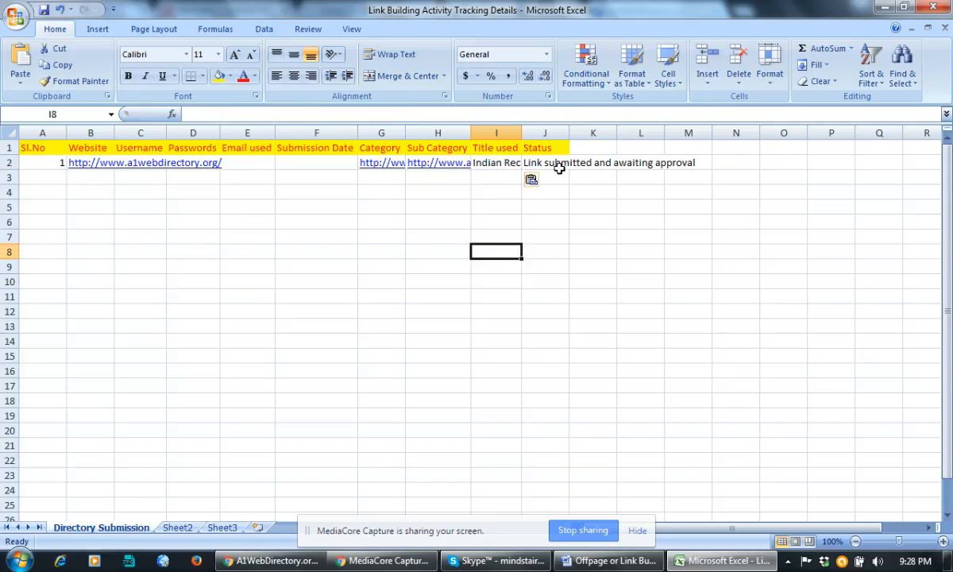
click(528, 133)
double_click(522, 133)
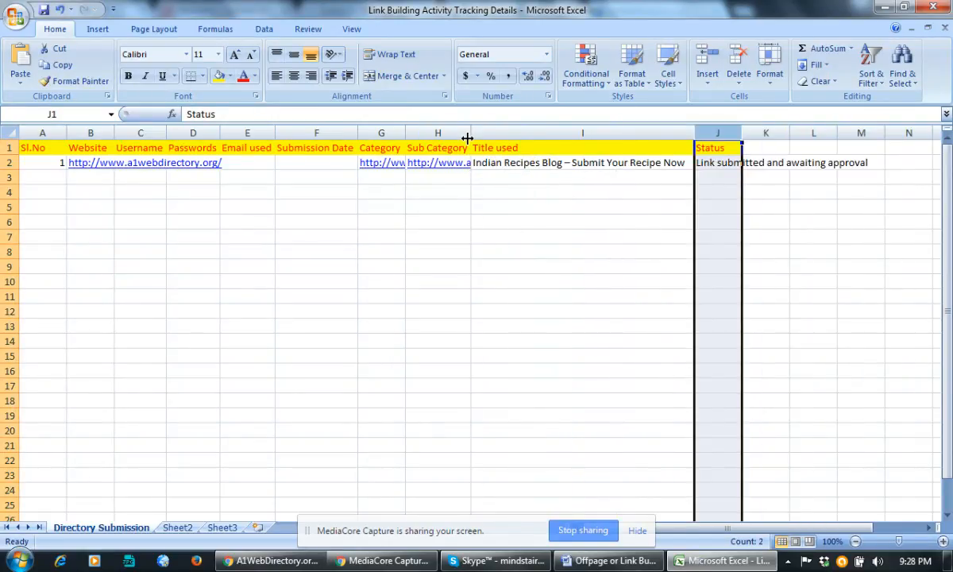
double_click(470, 133)
Copy the Cooking subcategory URL from H2 into a new A1WebDirectory browser tab.
key(alt+Tab)
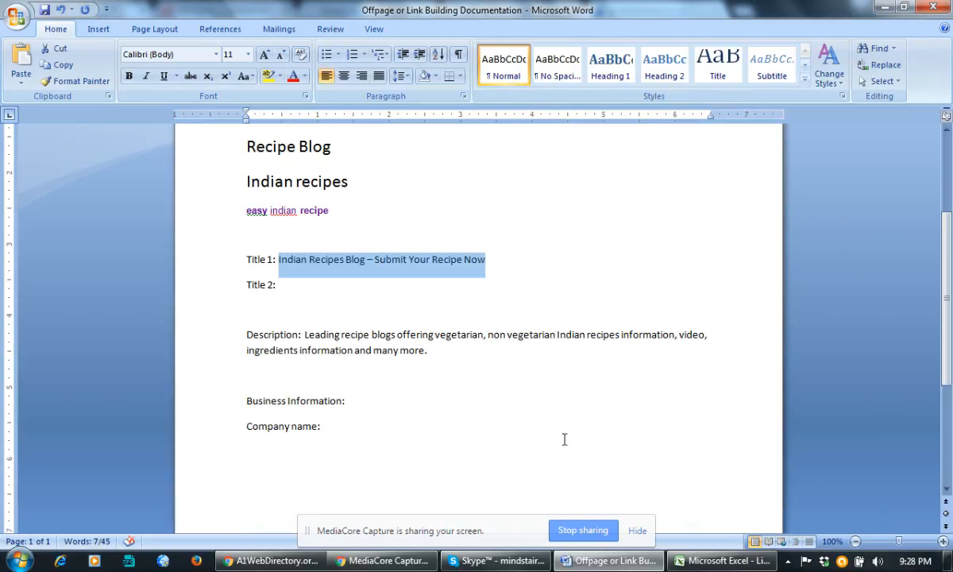
click(274, 561)
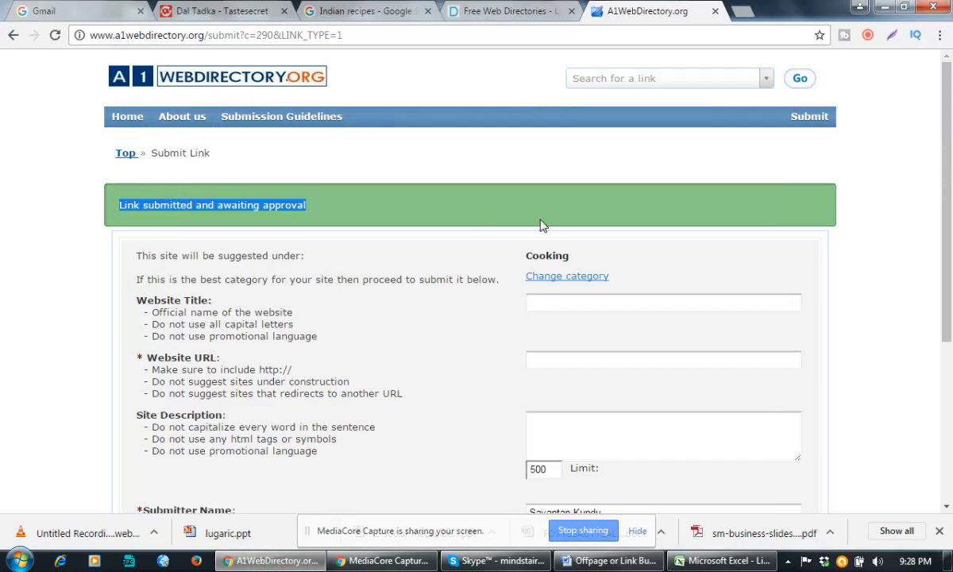
key(alt+Tab)
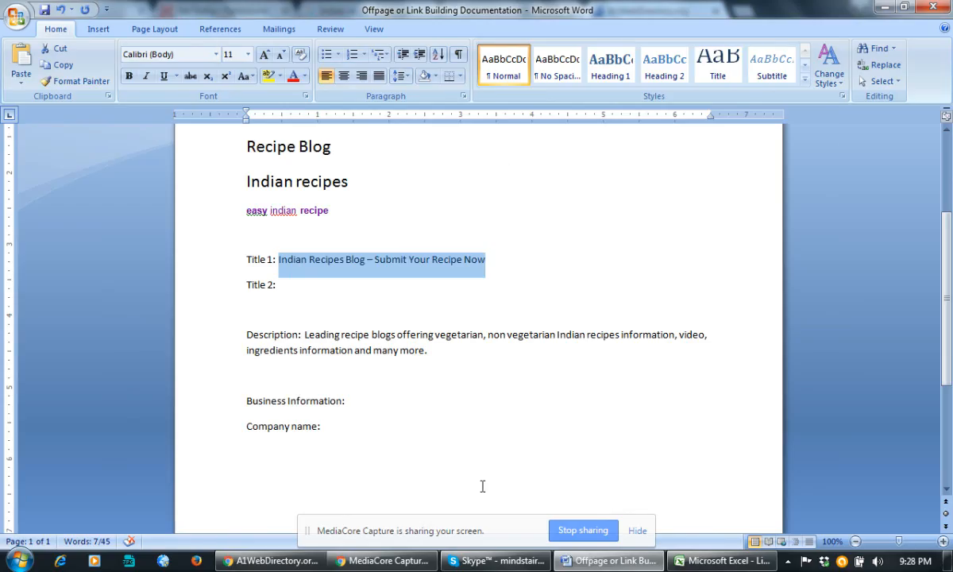
key(alt+Tab)
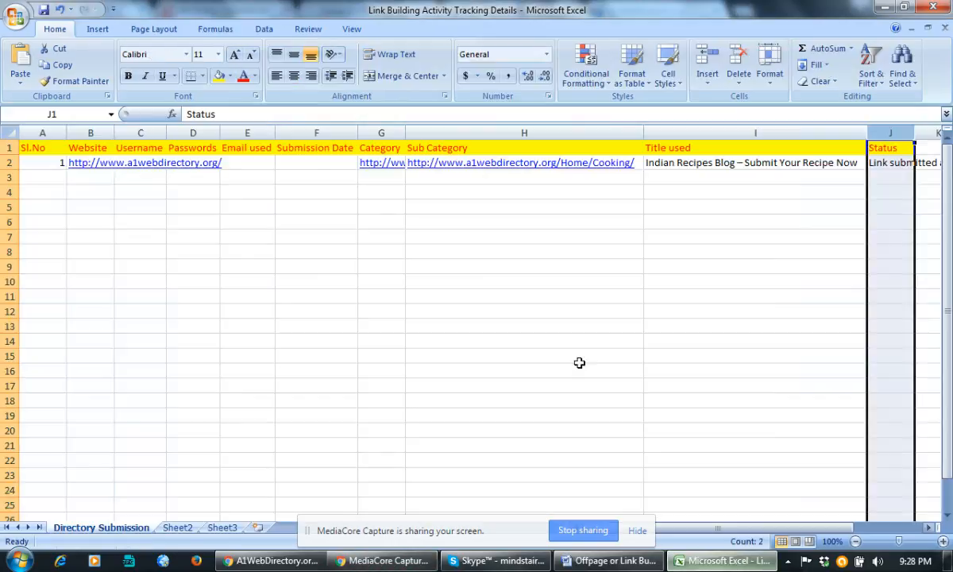
click(556, 180)
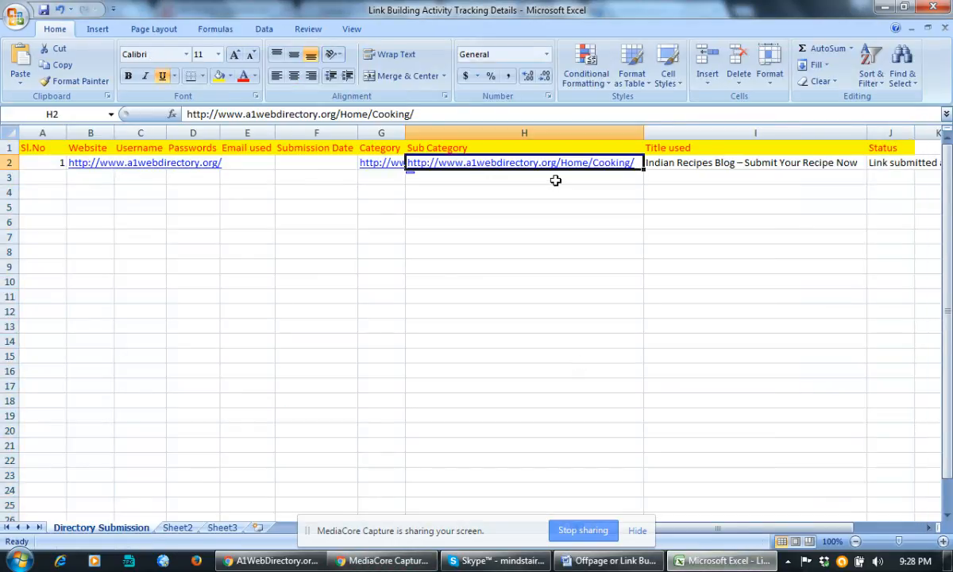
key(ctrl+c)
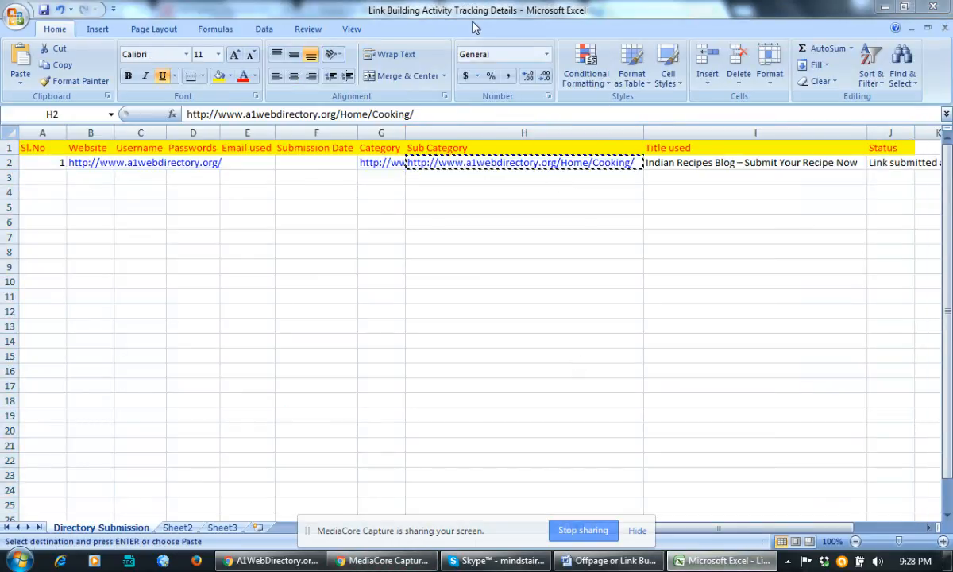
click(270, 561)
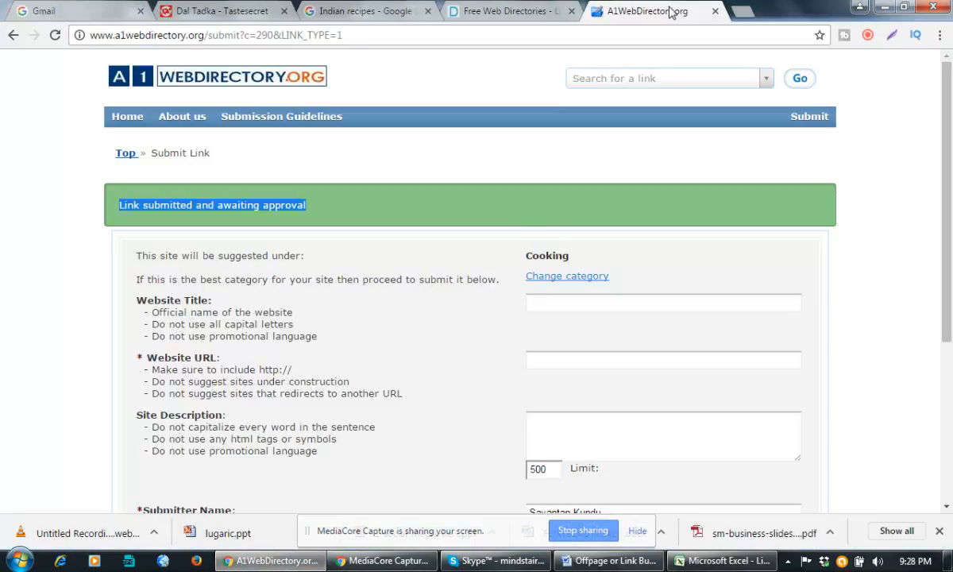
click(737, 14)
Load the pasted Cooking category URL and scroll through its listings.
key(ctrl+v)
key(Return)
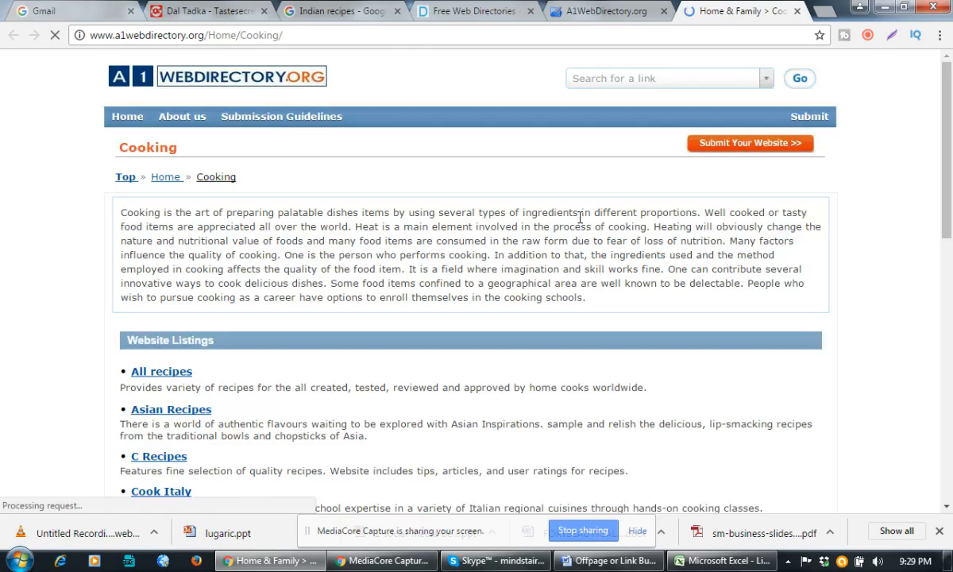
scroll(580, 216, down, 3)
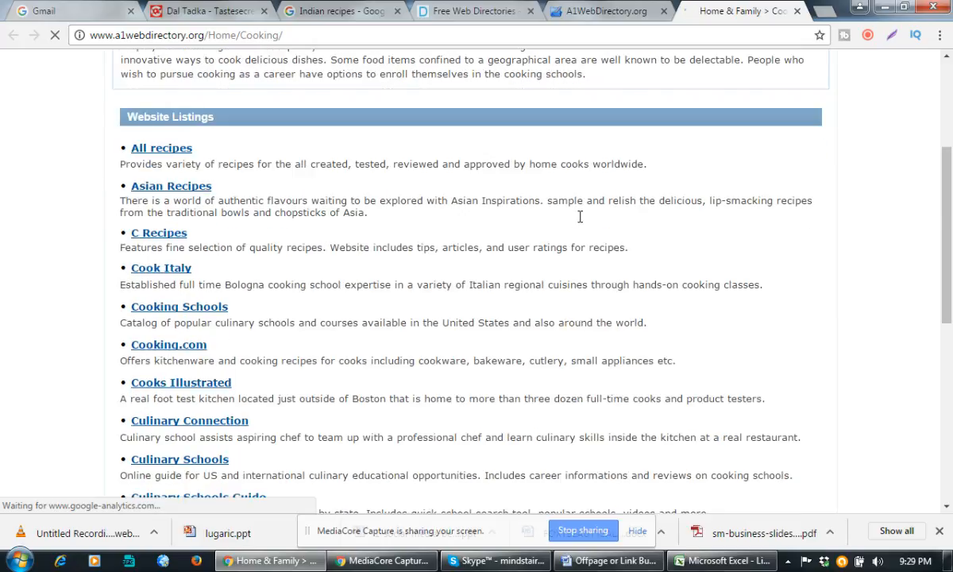
scroll(581, 216, down, 5)
scroll(225, 330, down, 1)
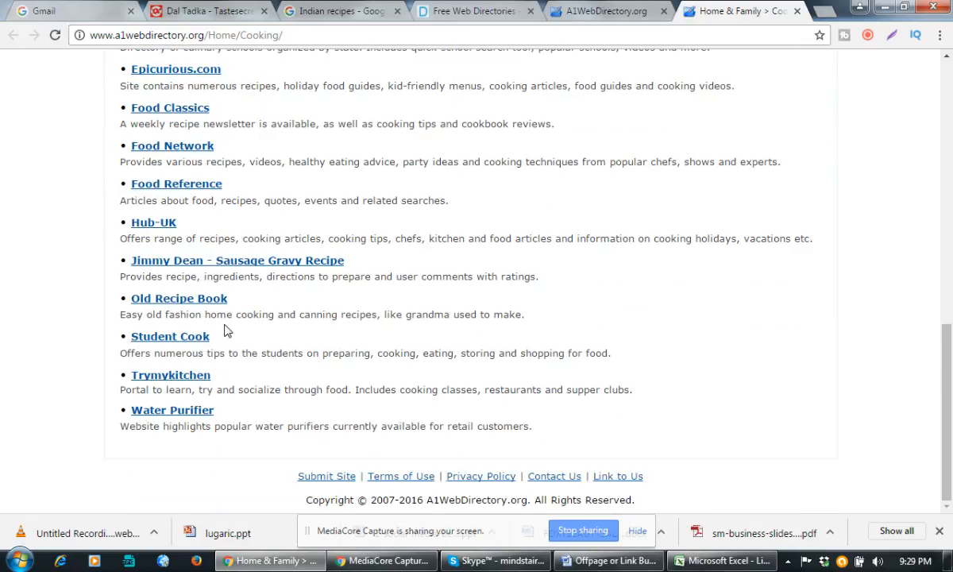
scroll(197, 375, up, 2)
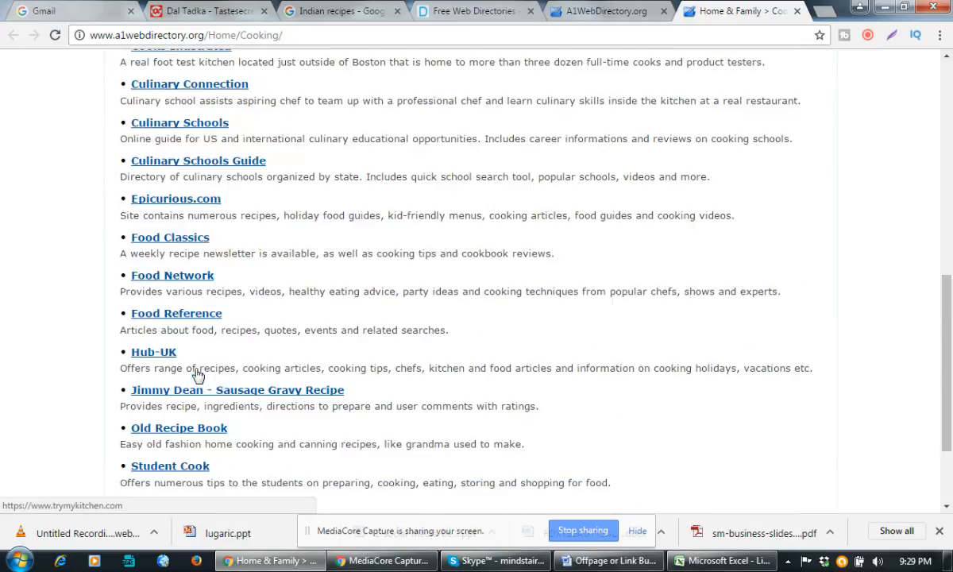
scroll(198, 371, up, 2)
scroll(204, 215, up, 2)
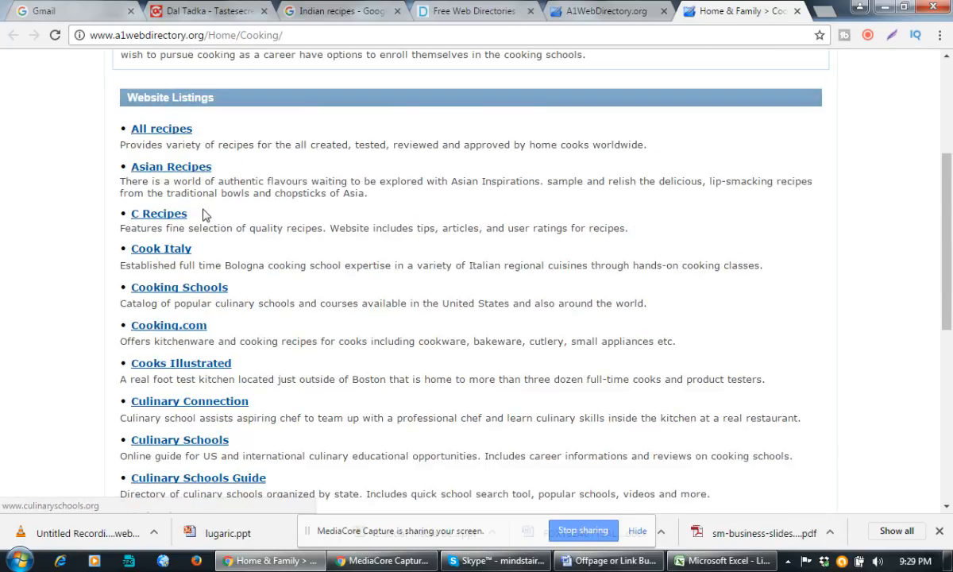
Open the Asian Recipes and All recipes listings in their own tabs.
right_click(173, 174)
click(185, 184)
right_click(170, 132)
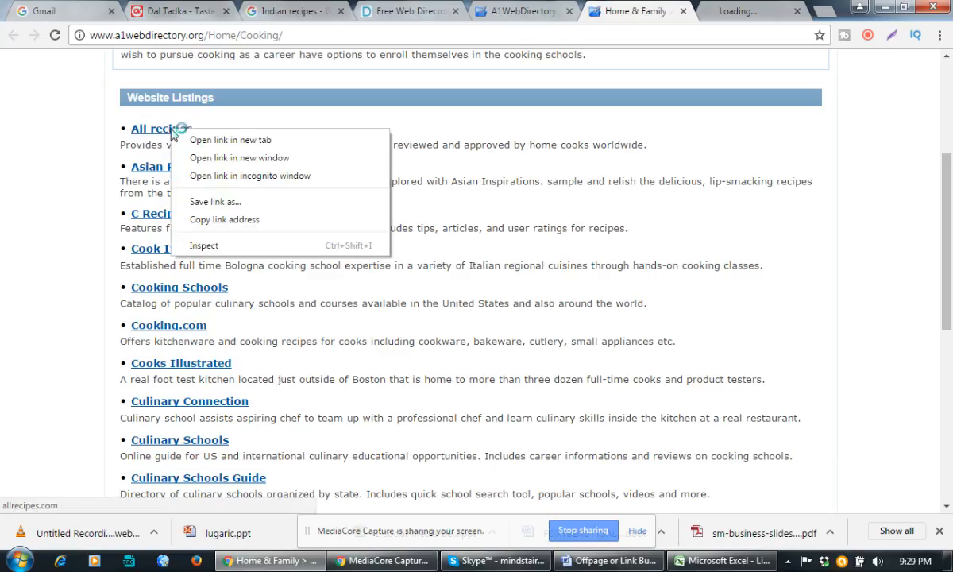
click(205, 141)
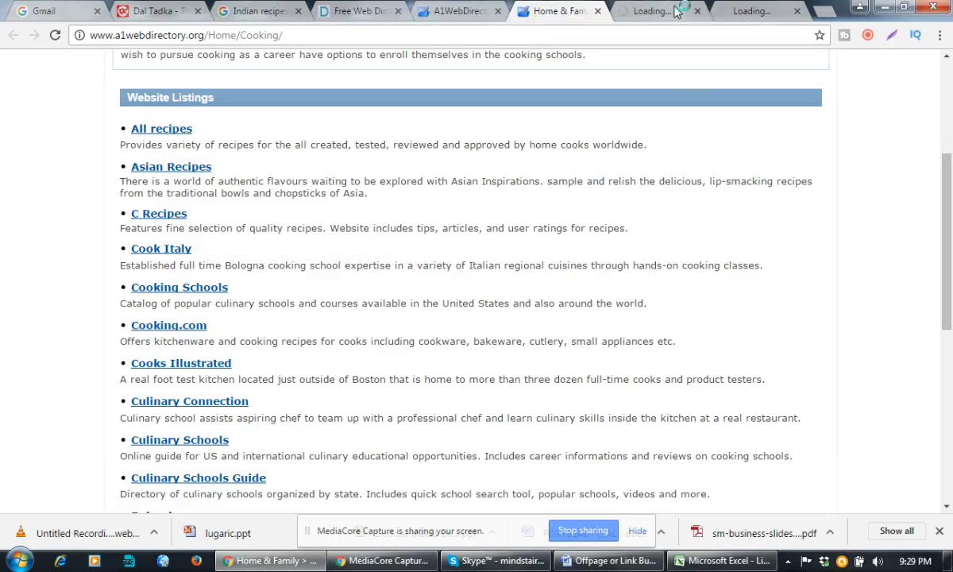
Review the Asian Recipes and Allrecipes sites against the Cooking listings, then return to Excel.
click(645, 10)
click(560, 11)
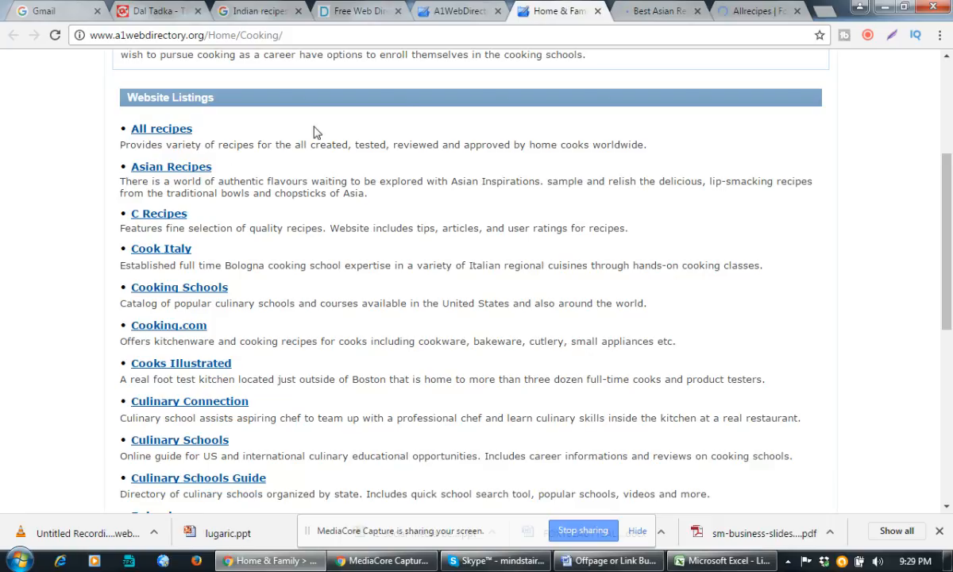
click(676, 13)
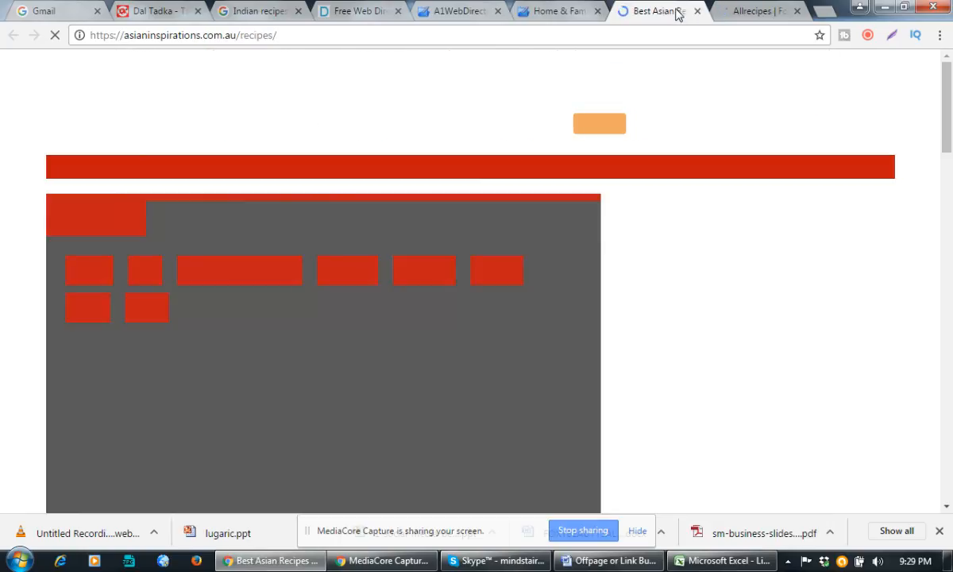
click(558, 13)
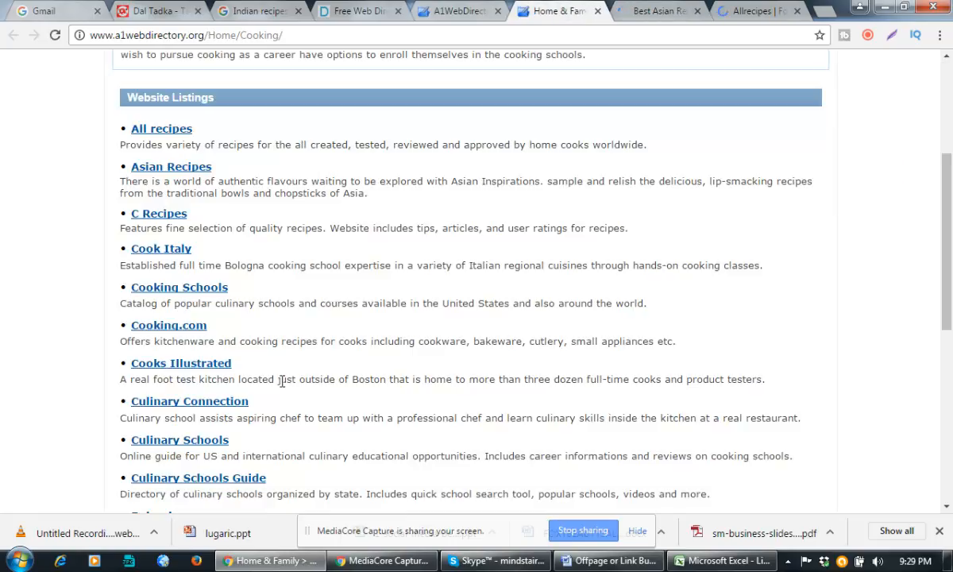
scroll(351, 281, down, 4)
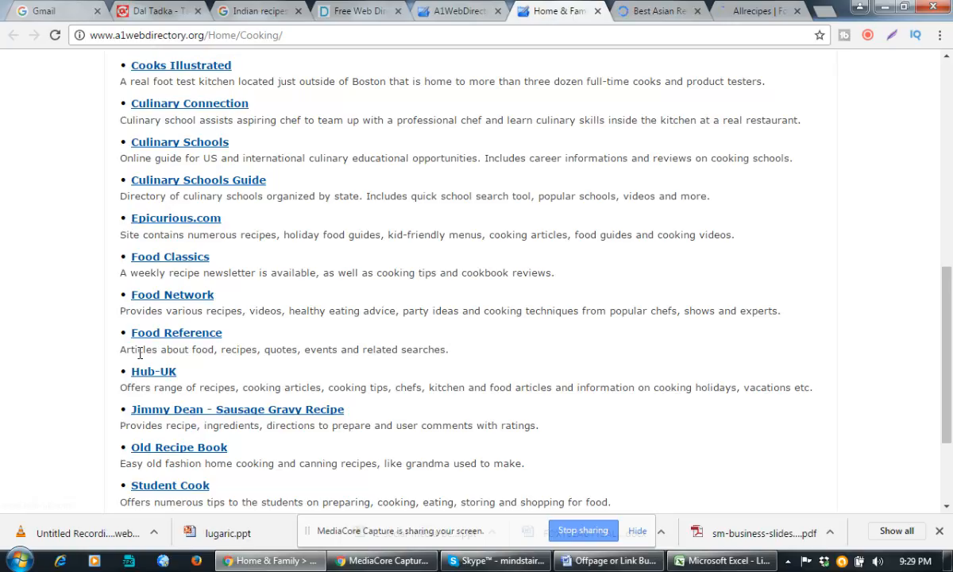
scroll(281, 383, down, 2)
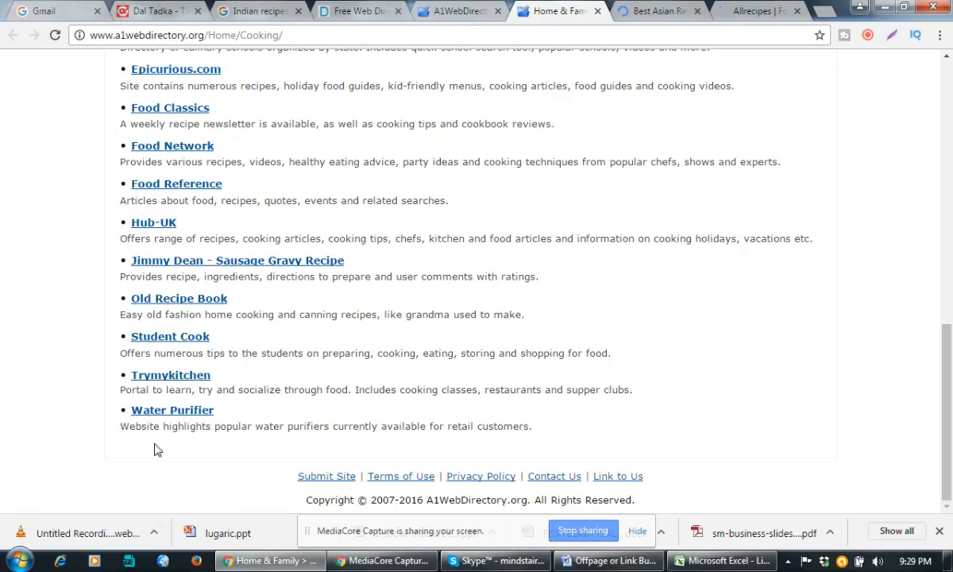
click(752, 12)
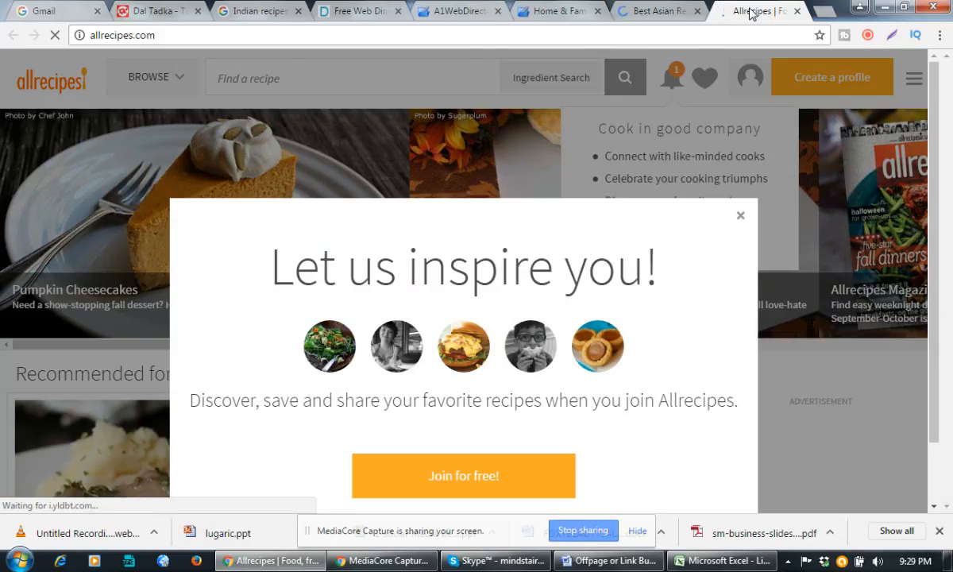
click(707, 560)
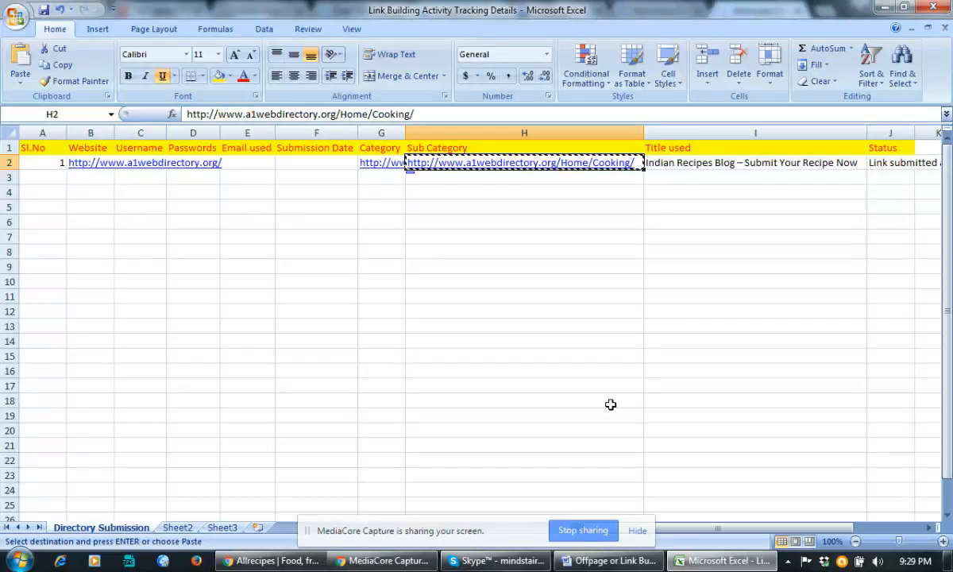
Select empty cell I10 without changing the tracker, then bring the Allrecipes page forward.
click(771, 282)
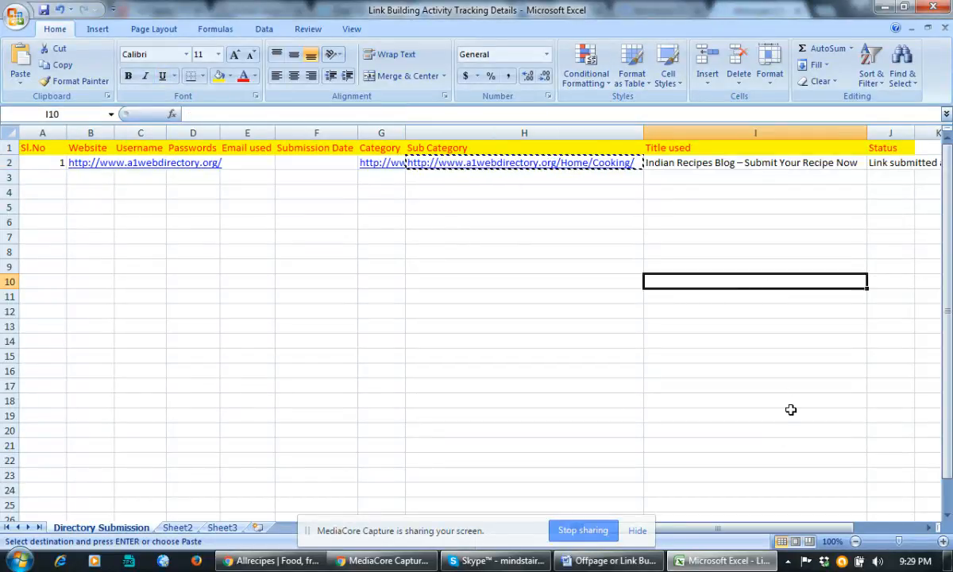
mouse_move(355, 562)
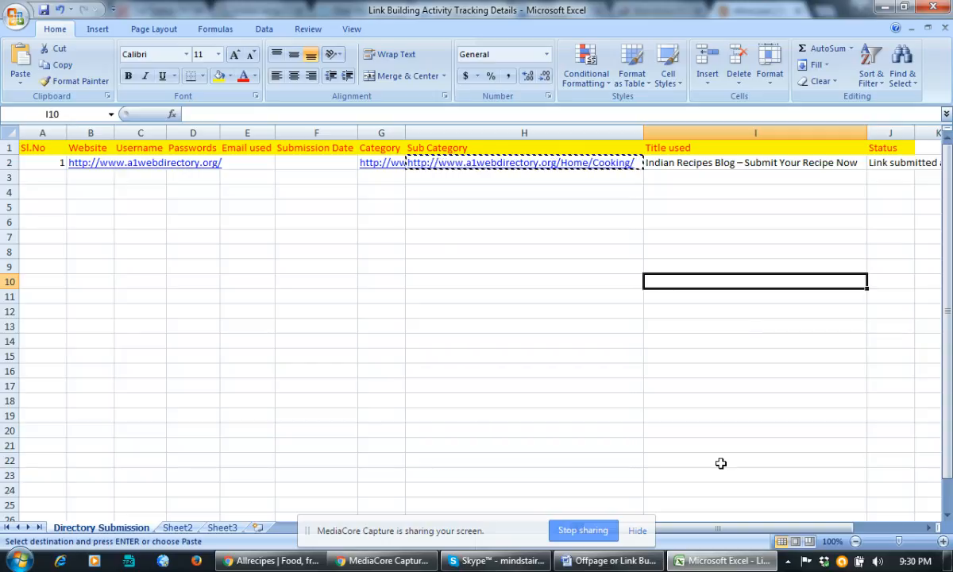
click(291, 561)
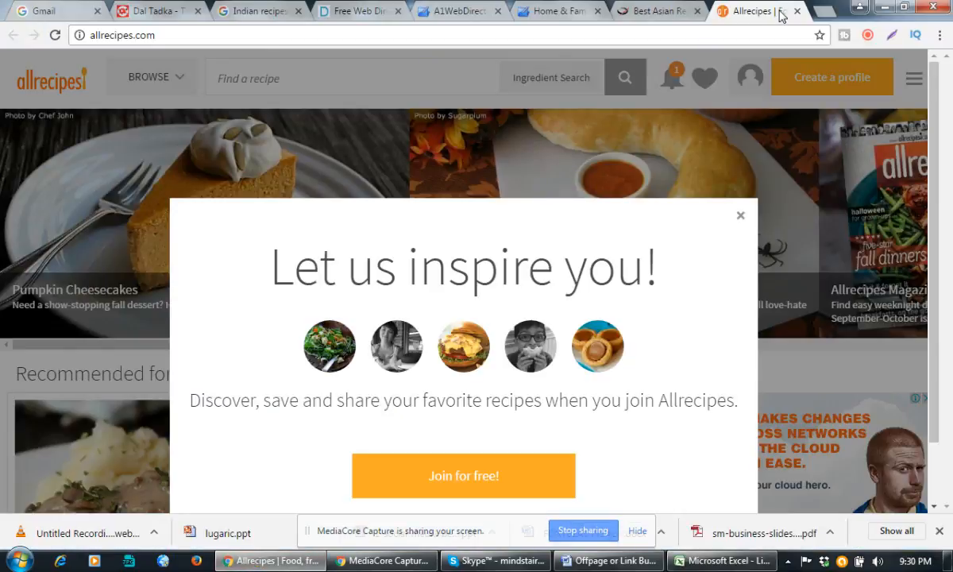
Search Google for 'hotels in kolkata' and scroll down to the related searches.
click(771, 32)
text(hote)
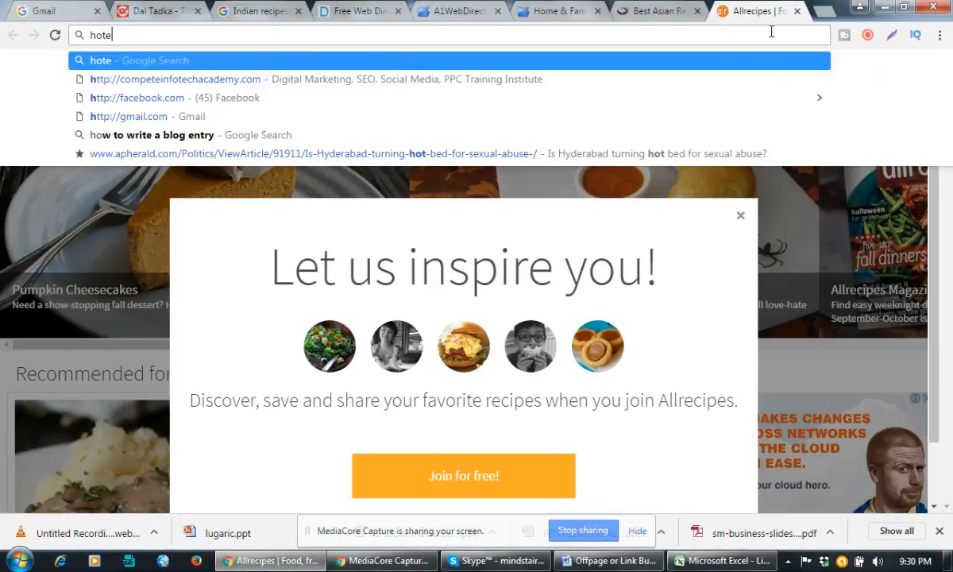
text(ls in kolkata)
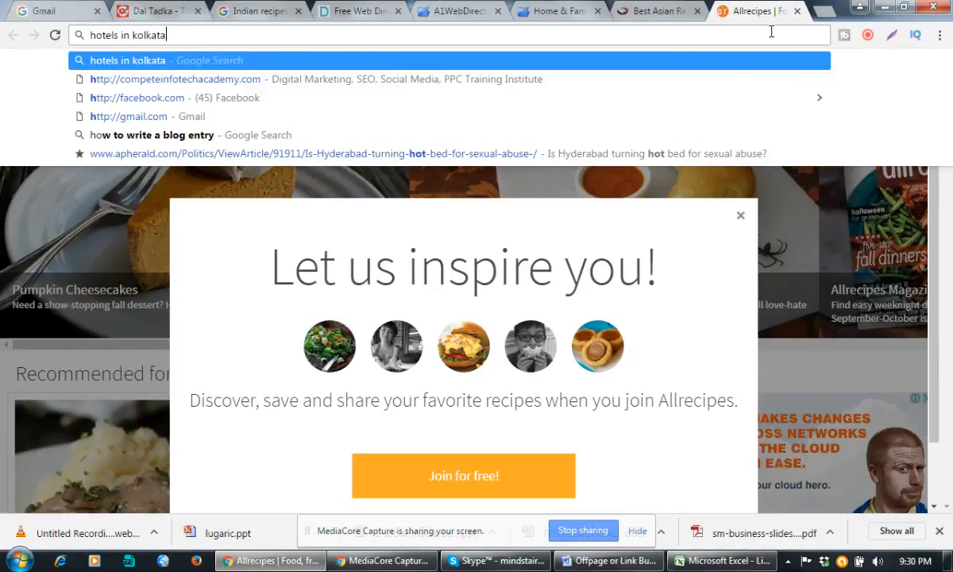
key(Return)
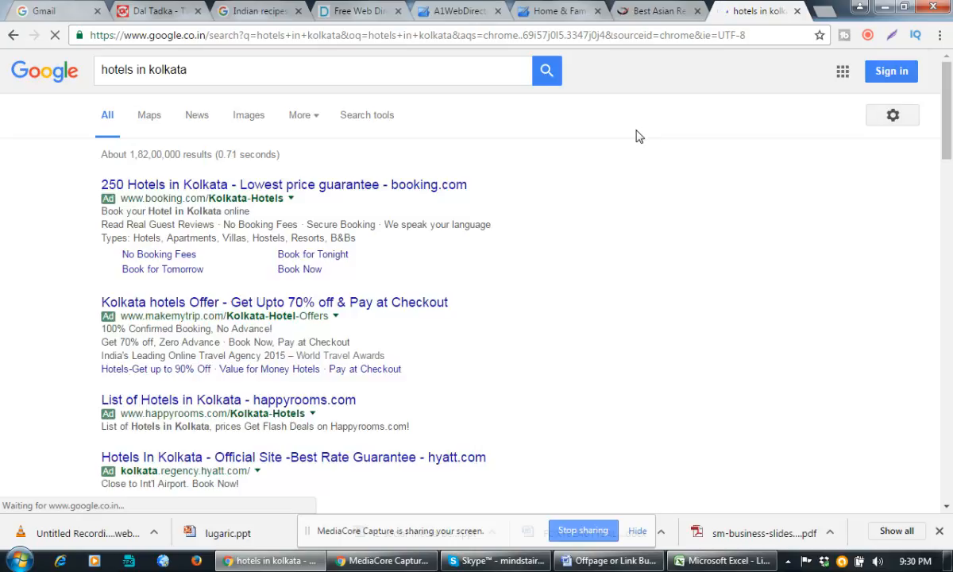
scroll(468, 234, down, 6)
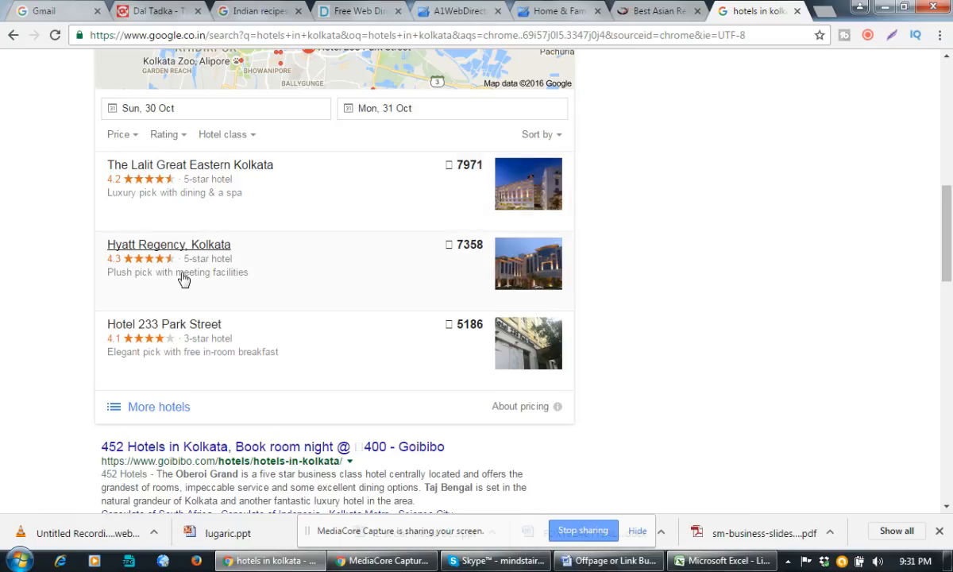
scroll(310, 242, down, 2)
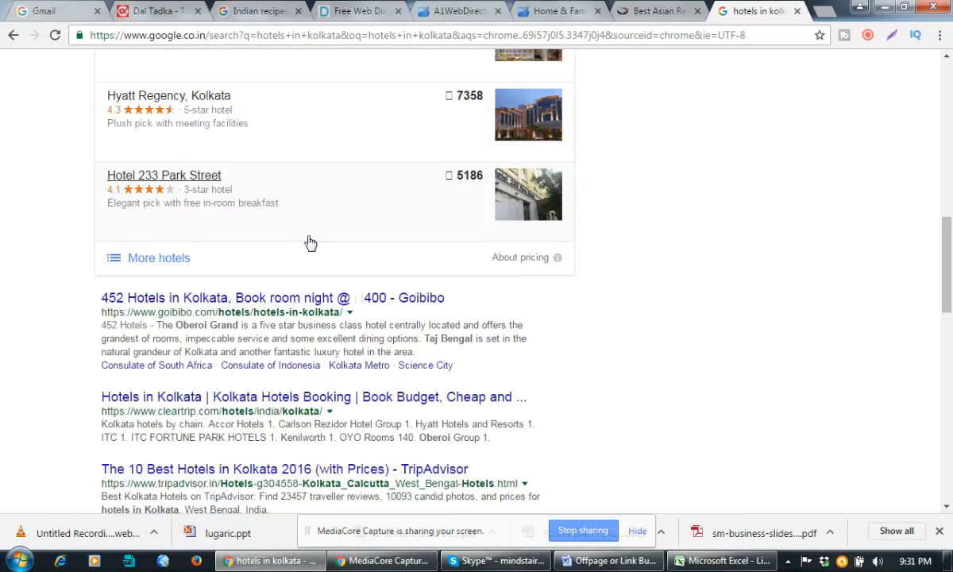
scroll(310, 242, down, 2)
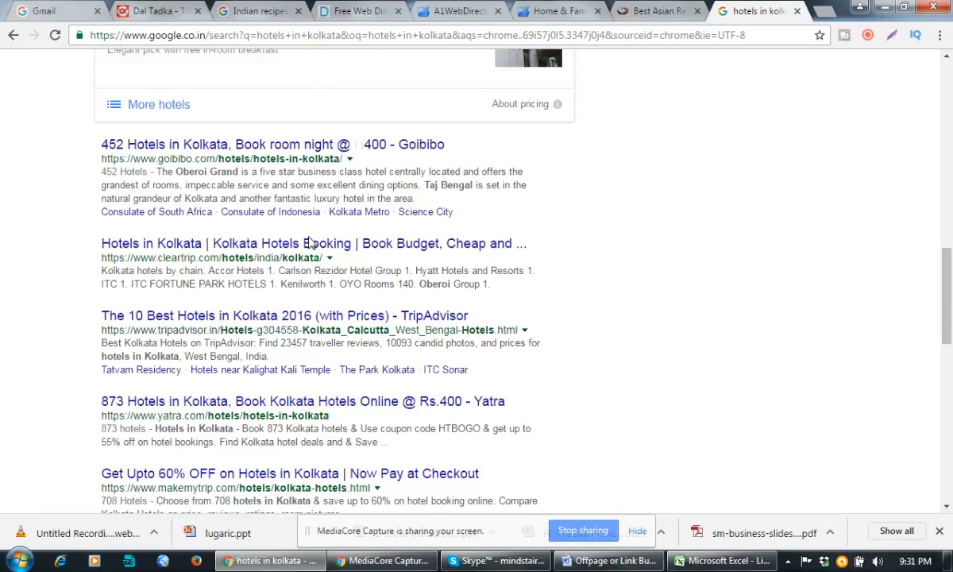
scroll(310, 243, down, 6)
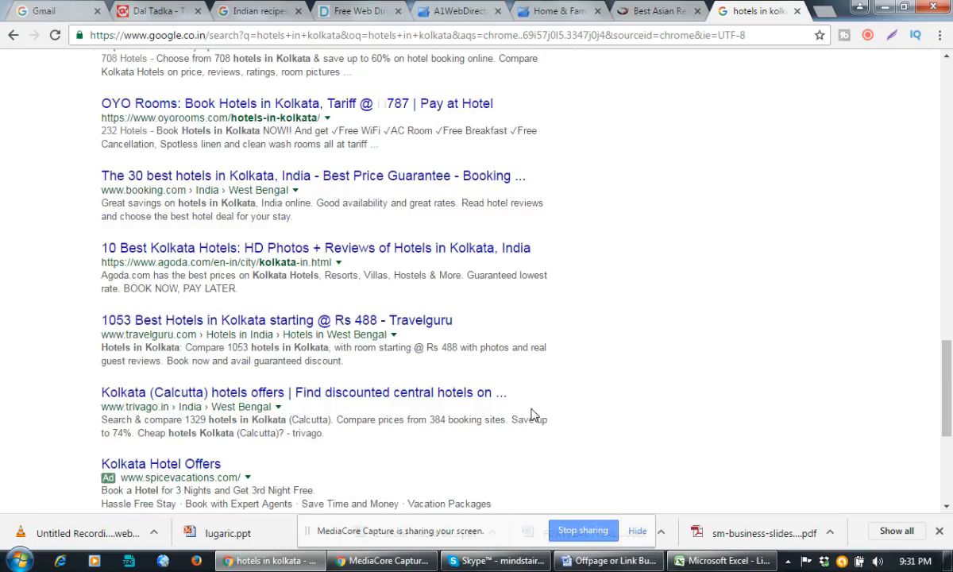
scroll(532, 414, down, 4)
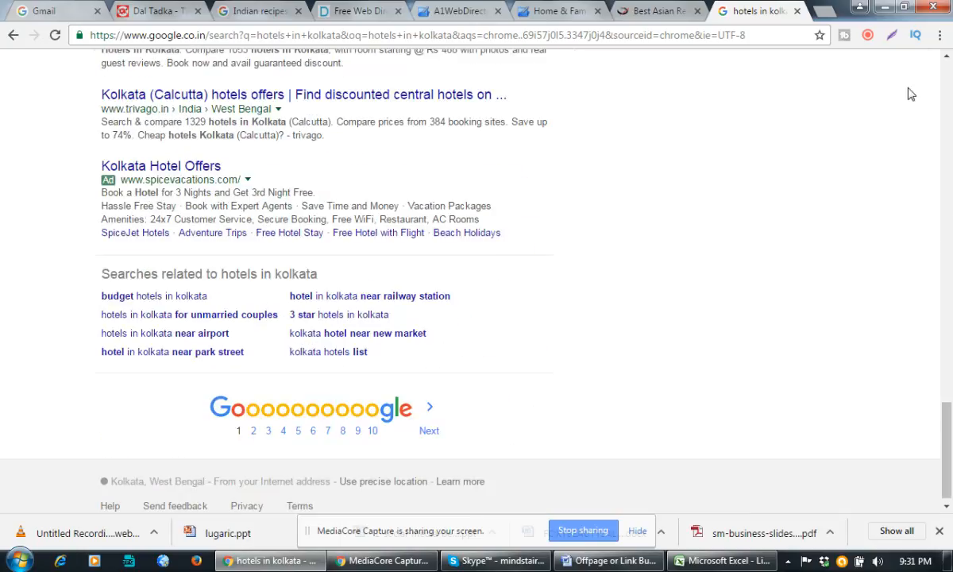
click(869, 35)
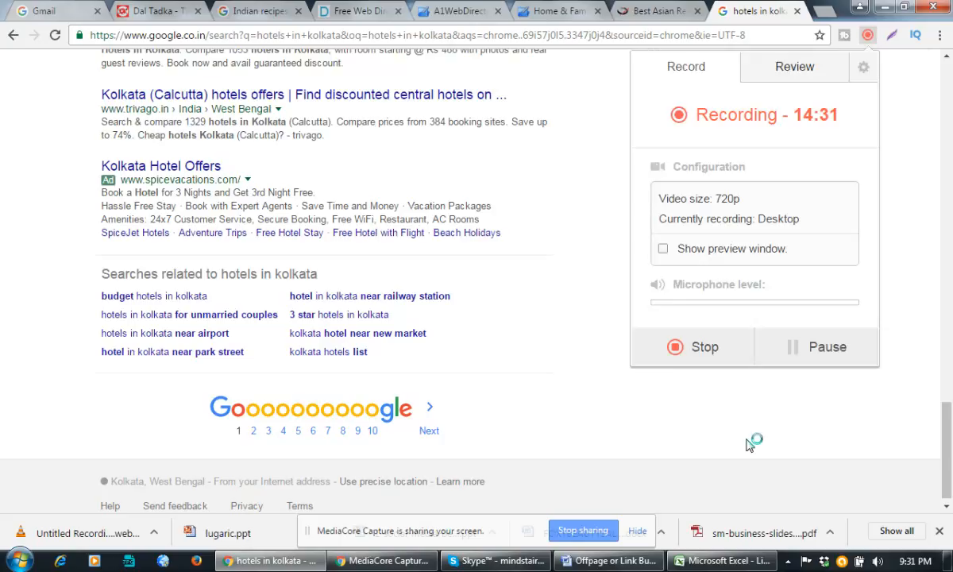